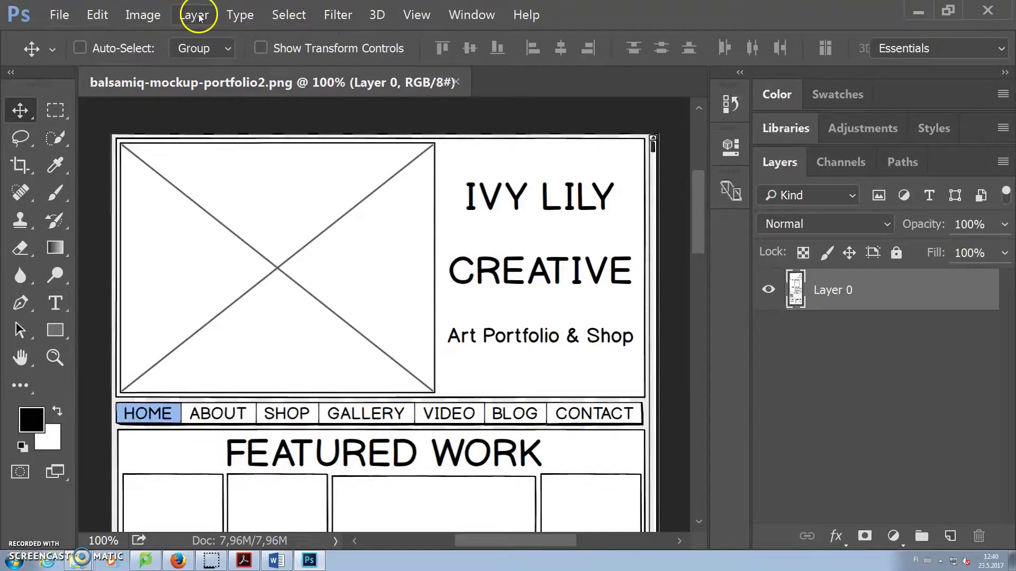
# Create a new layer named "background" with the Gray color label
pyautogui.click(200, 18)
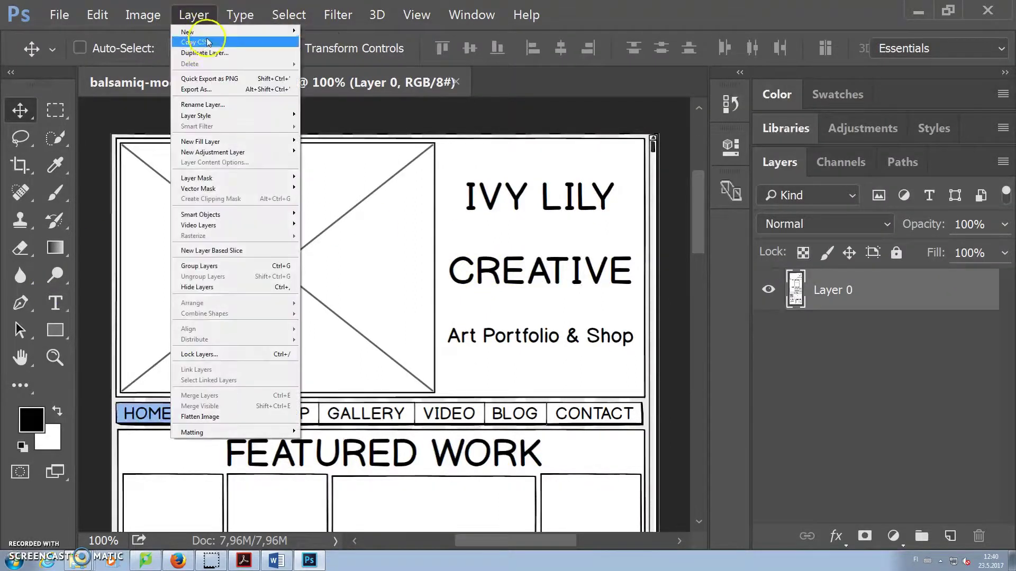
pyautogui.moveTo(241, 33)
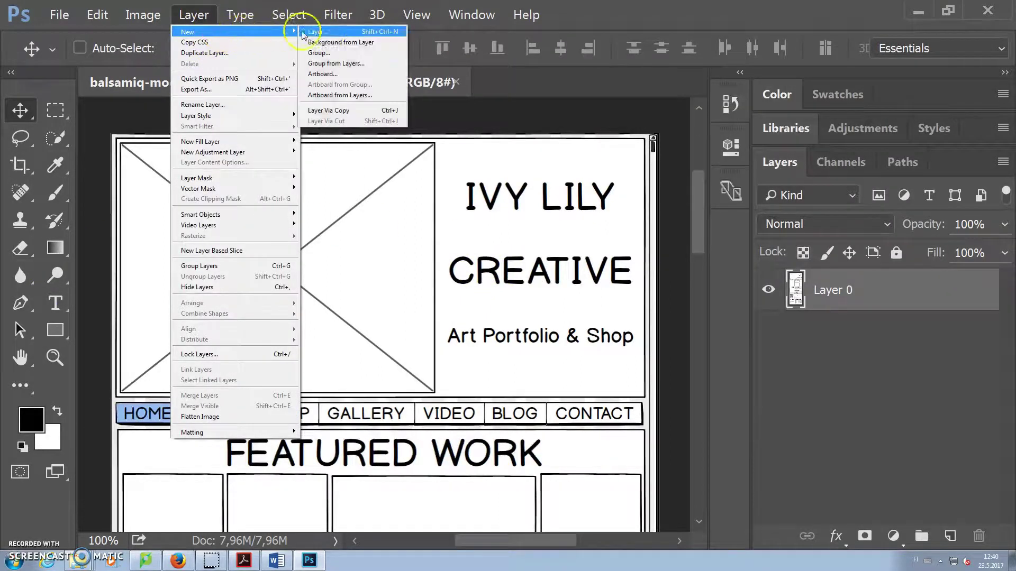
pyautogui.click(331, 32)
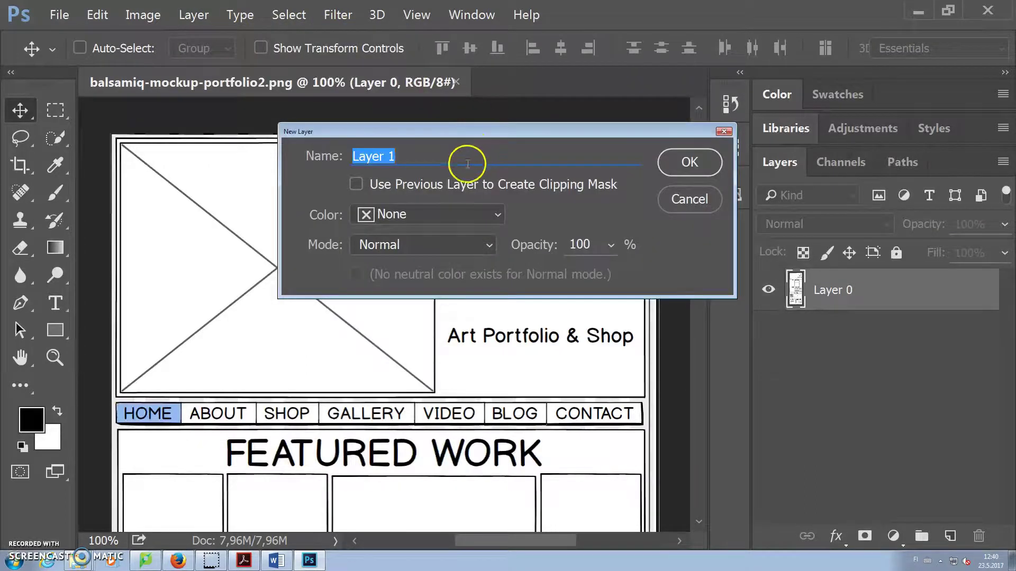
pyautogui.write('background')
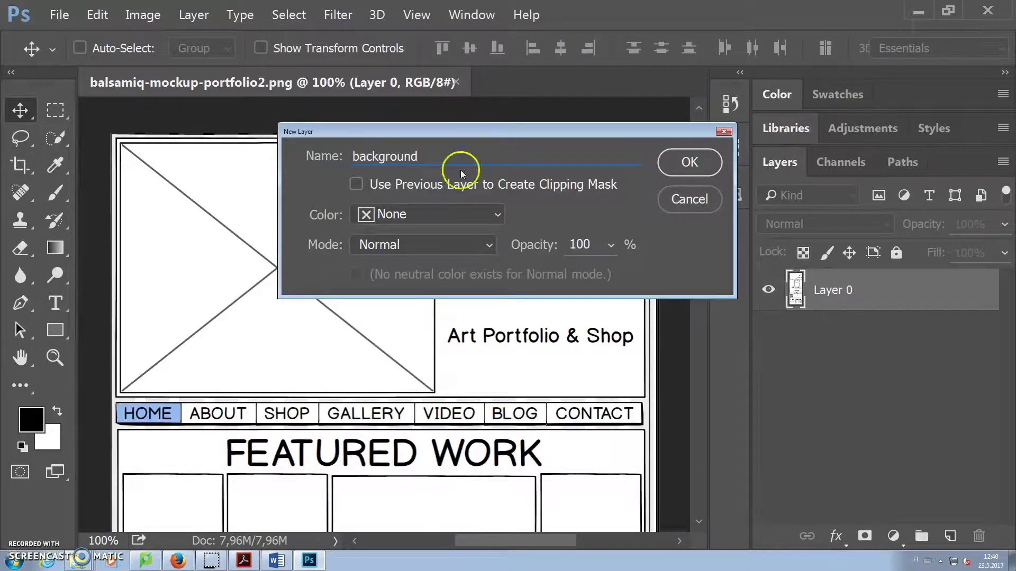
pyautogui.click(455, 222)
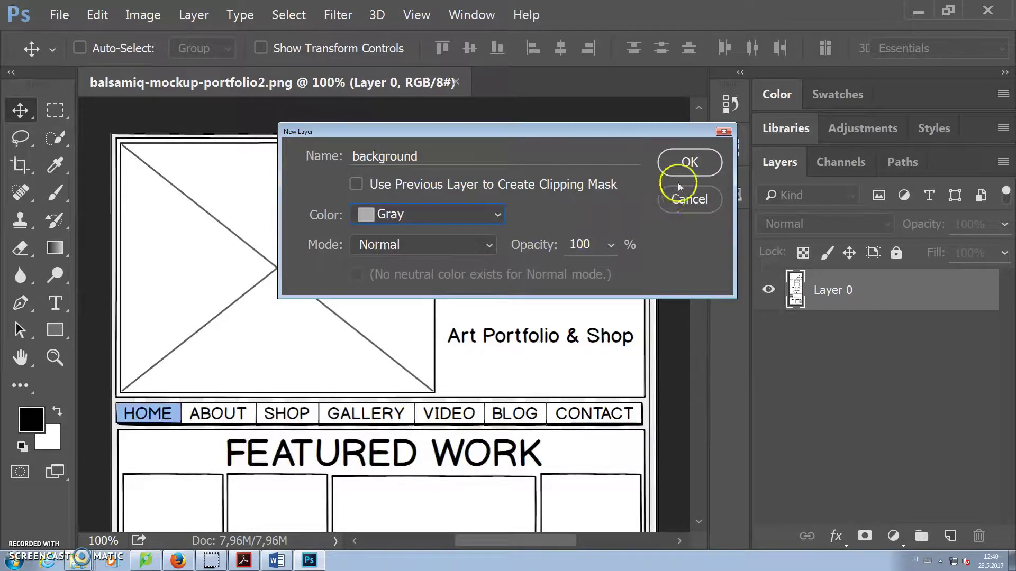
pyautogui.click(686, 164)
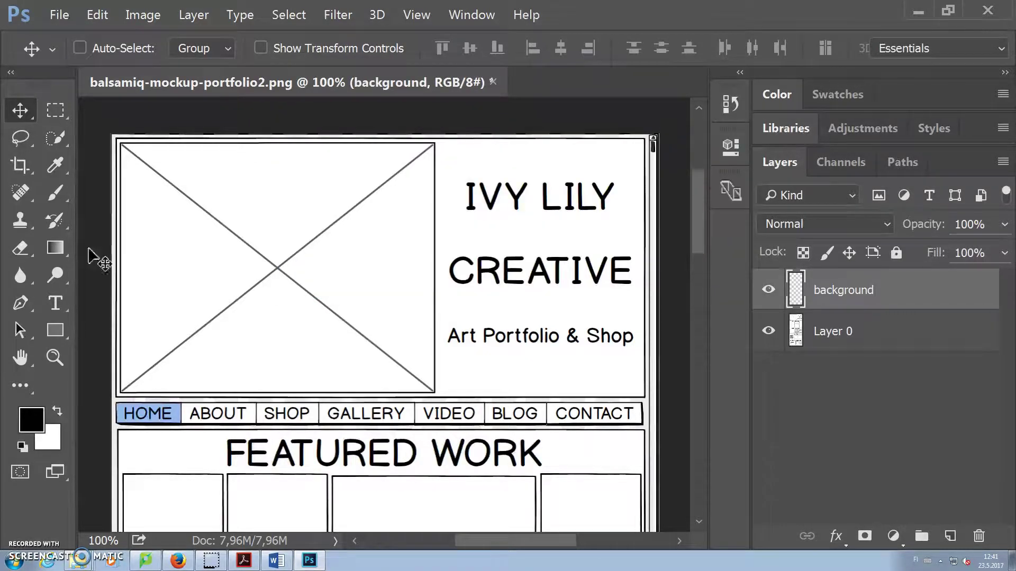
# Fill the background layer with white using the Paint Bucket Tool
pyautogui.click(68, 255)
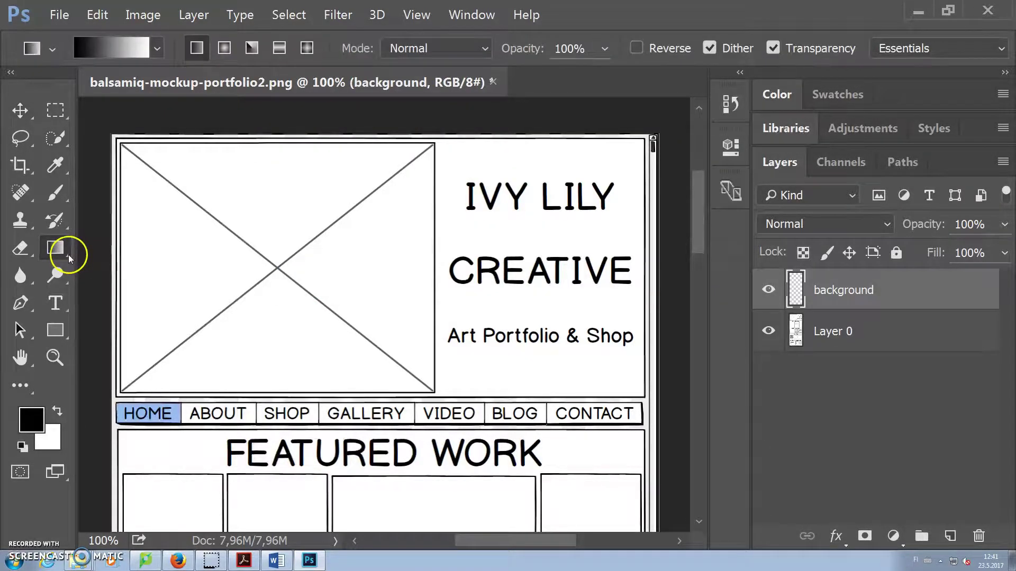
pyautogui.rightClick(67, 255)
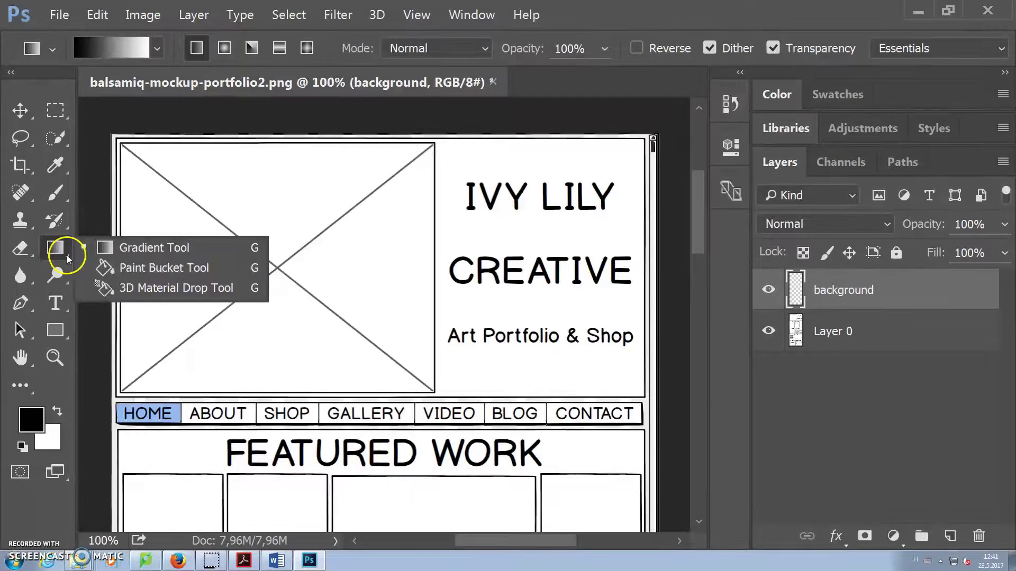
pyautogui.click(140, 271)
pyautogui.click(49, 435)
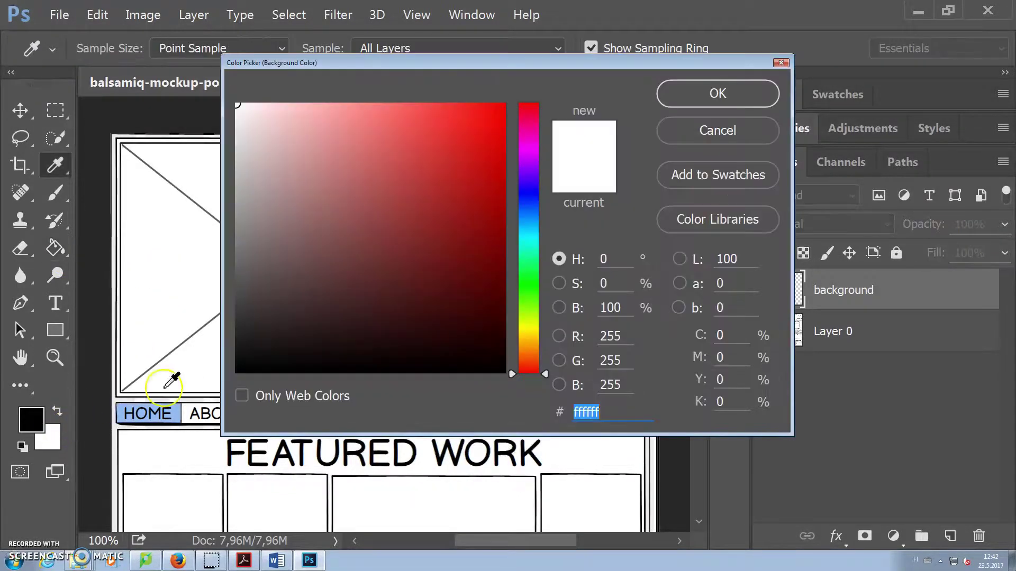
pyautogui.click(755, 93)
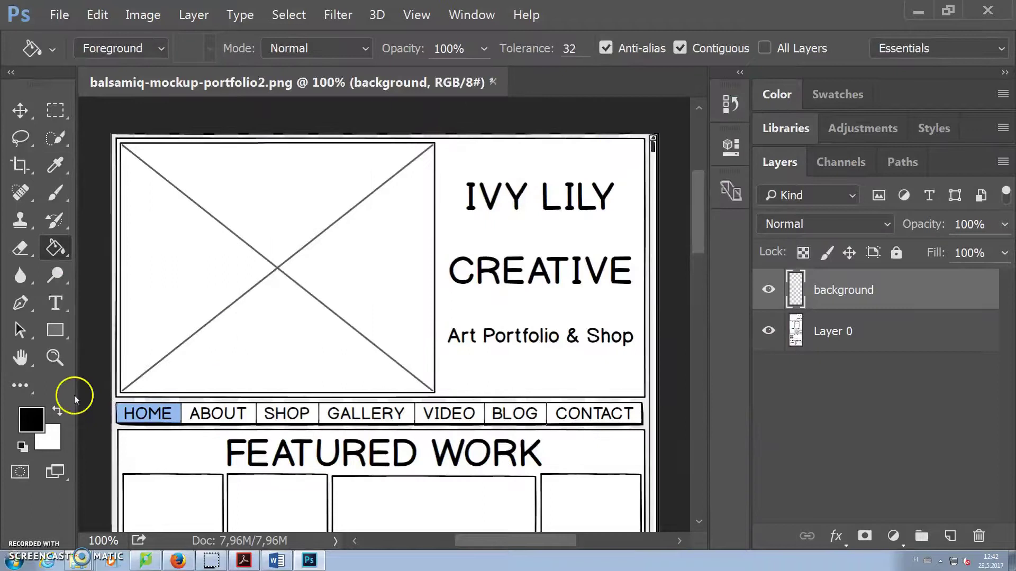
pyautogui.click(58, 409)
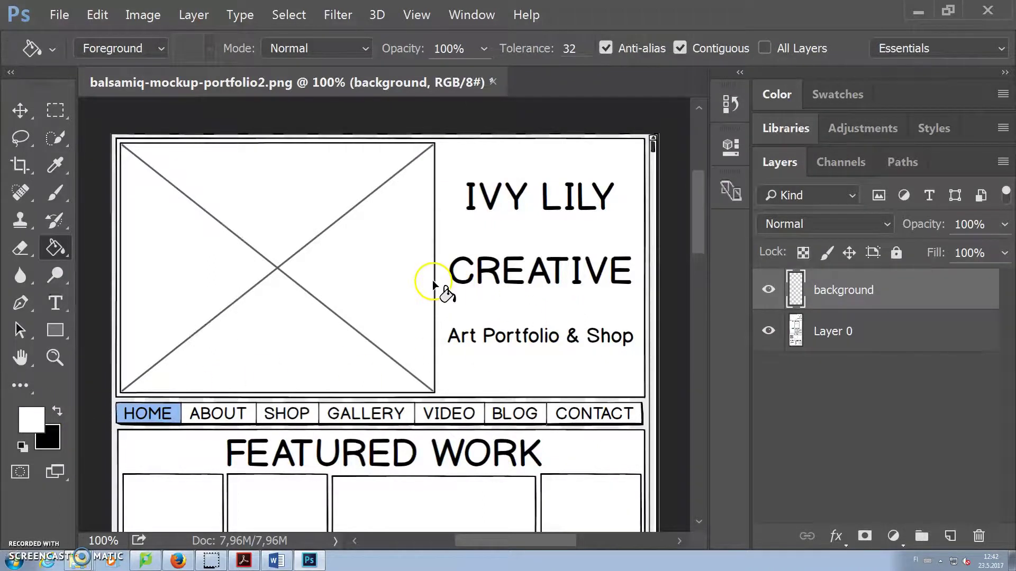
pyautogui.click(534, 303)
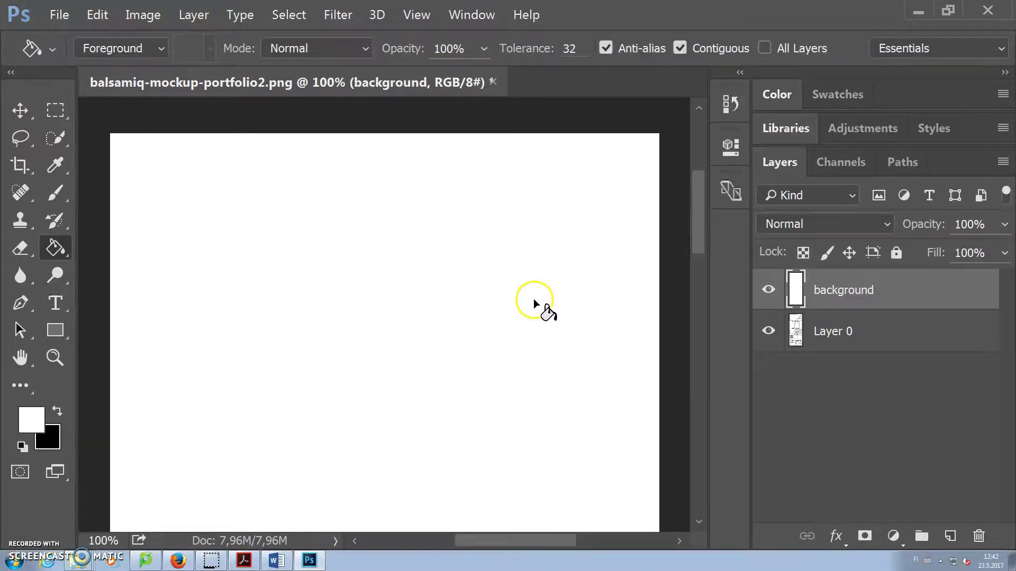
# Hide the background layer to reveal the mockup and turn on the rulers
pyautogui.click(769, 290)
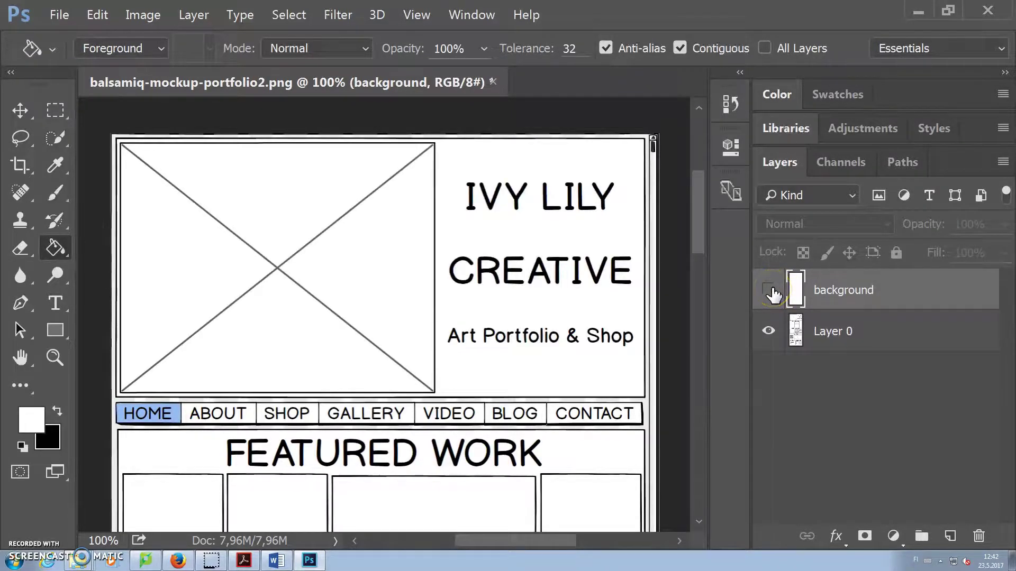
pyautogui.press('v')
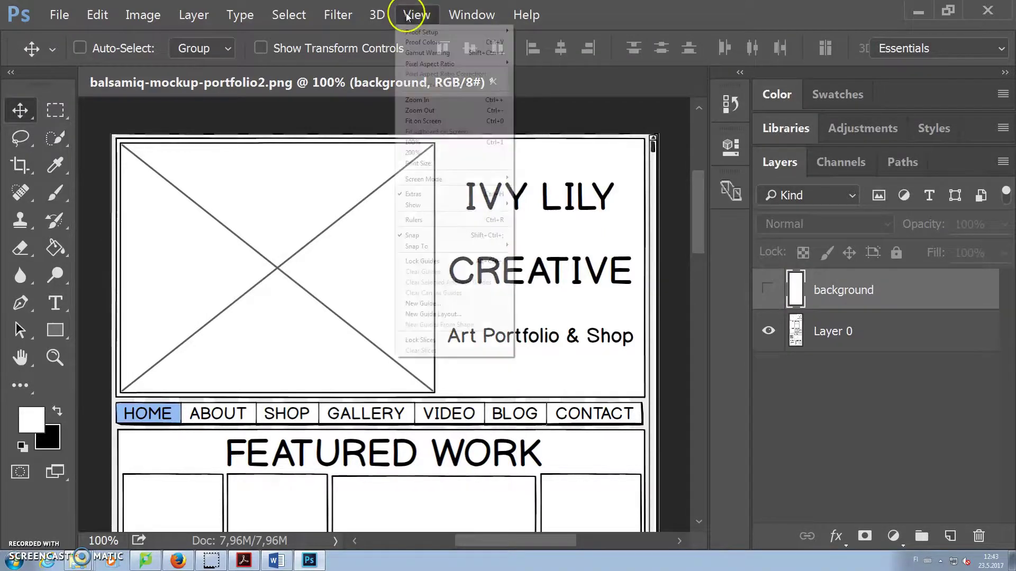
pyautogui.click(412, 14)
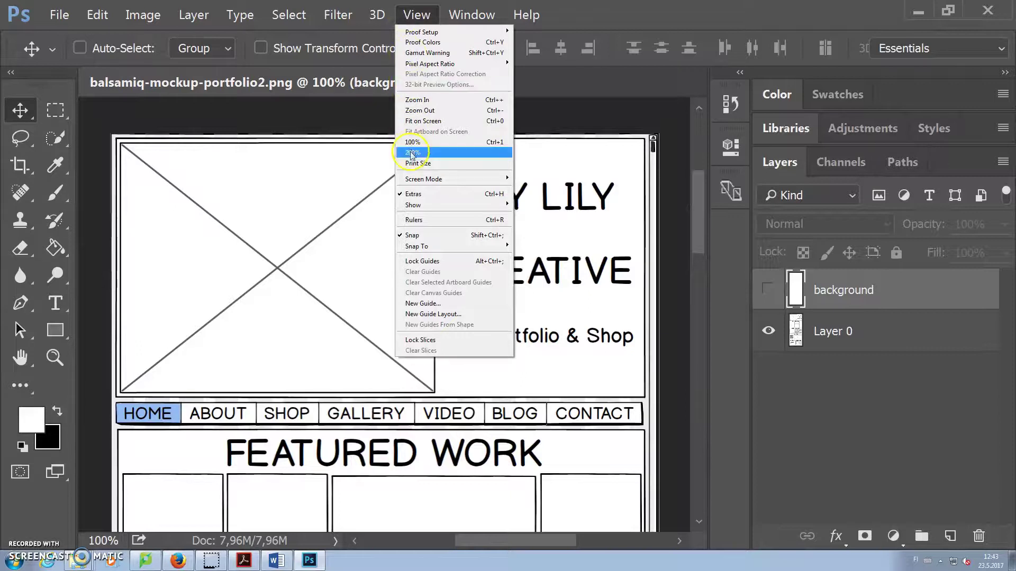
pyautogui.click(430, 223)
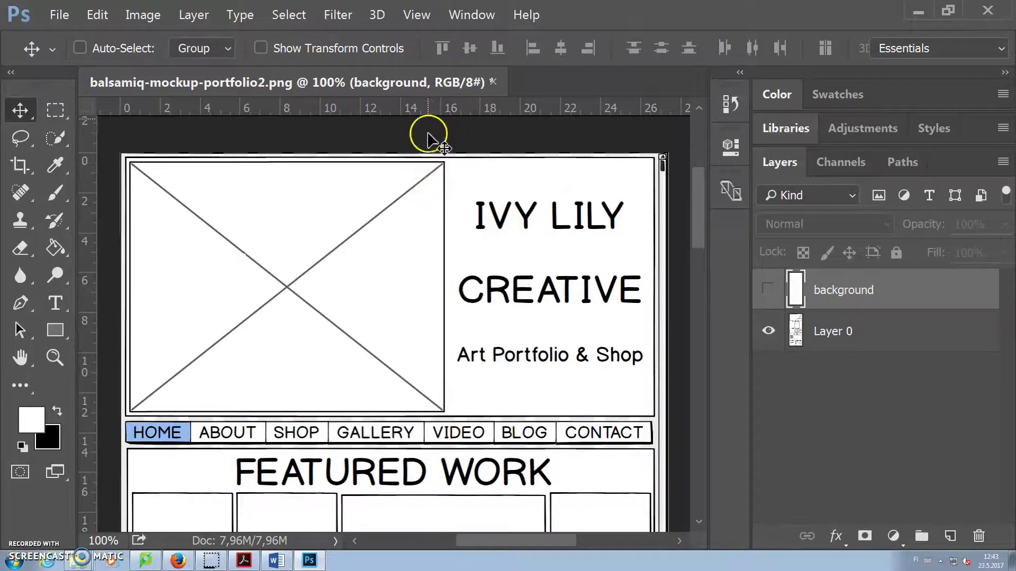
# Place horizontal guides along the mockup's section borders, from the header and navigation bar through Featured Work and YouTube to the footer
pyautogui.moveTo(430, 109); pyautogui.dragTo(433, 154)
pyautogui.moveTo(492, 109); pyautogui.dragTo(469, 417)
pyautogui.moveTo(512, 110); pyautogui.dragTo(517, 444)
pyautogui.moveTo(524, 109); pyautogui.dragTo(515, 449)
pyautogui.moveTo(699, 217); pyautogui.dragTo(699, 270)
pyautogui.moveTo(575, 109); pyautogui.dragTo(535, 437)
pyautogui.scroll(-5, 586, 198)
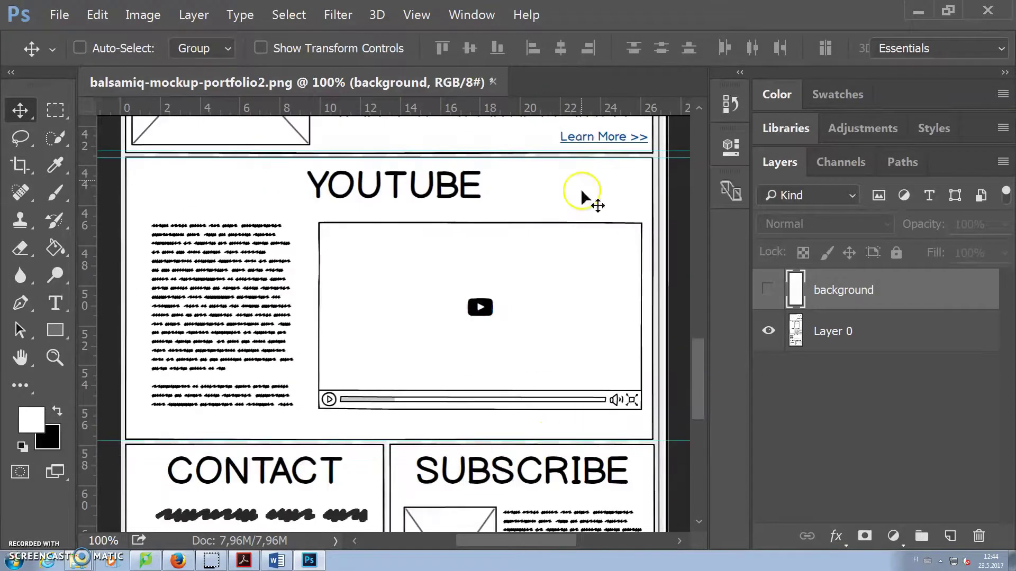
pyautogui.scroll(-5, 698, 354)
pyautogui.moveTo(569, 113); pyautogui.dragTo(569, 373)
pyautogui.moveTo(569, 109); pyautogui.dragTo(632, 409)
# Place vertical guides along the content area's outer edges and both sides of the gap between the Contact and Subscribe boxes
pyautogui.moveTo(88, 259); pyautogui.dragTo(127, 260)
pyautogui.moveTo(88, 254); pyautogui.dragTo(653, 275)
pyautogui.moveTo(698, 444); pyautogui.dragTo(698, 422)
pyautogui.moveTo(87, 365); pyautogui.dragTo(388, 359)
pyautogui.moveTo(405, 362); pyautogui.dragTo(396, 361)
# Add vertical guides at the sides of the YouTube video frame and the edge of the neighbouring image placeholder
pyautogui.scroll(5, 484, 396)
pyautogui.scroll(-3, 484, 396)
pyautogui.moveTo(87, 294); pyautogui.dragTo(330, 309)
pyautogui.moveTo(88, 304); pyautogui.dragTo(652, 311)
pyautogui.scroll(6, 463, 312)
pyautogui.moveTo(88, 299); pyautogui.dragTo(319, 311)
# Place a vertical guide along the right edge of the header image placeholder, with the Rectangle Tool active
pyautogui.scroll(6, 396, 403)
pyautogui.scroll(9, 256, 377)
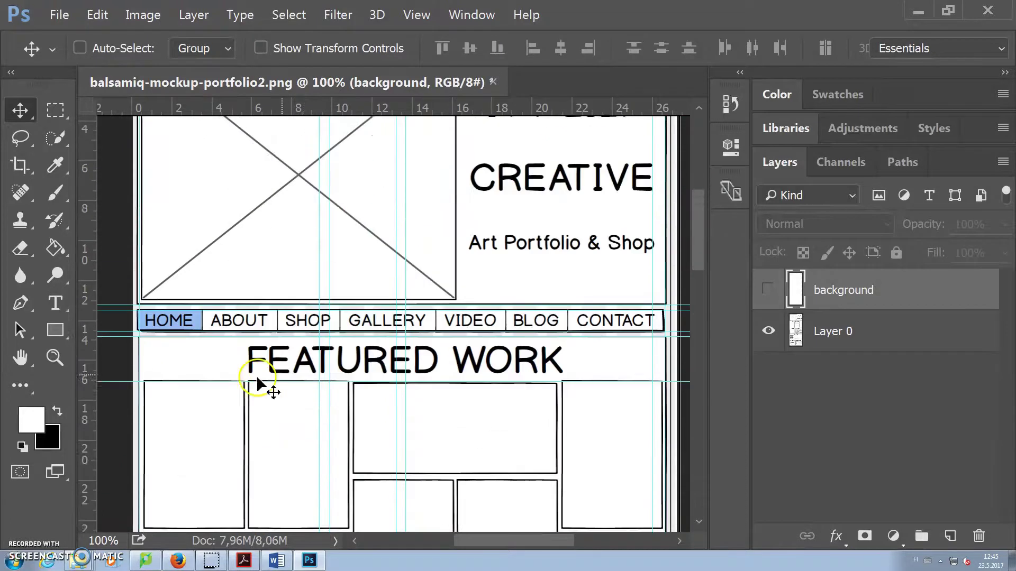
pyautogui.click(55, 330)
pyautogui.click(110, 272)
pyautogui.click(571, 247)
pyautogui.moveTo(88, 281); pyautogui.dragTo(456, 317)
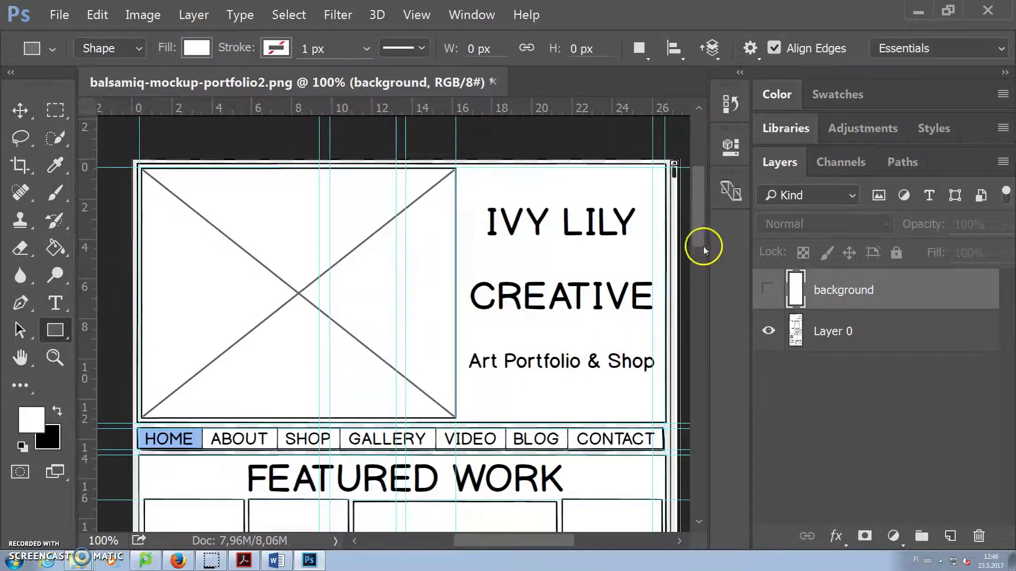
pyautogui.moveTo(702, 238); pyautogui.dragTo(705, 281)
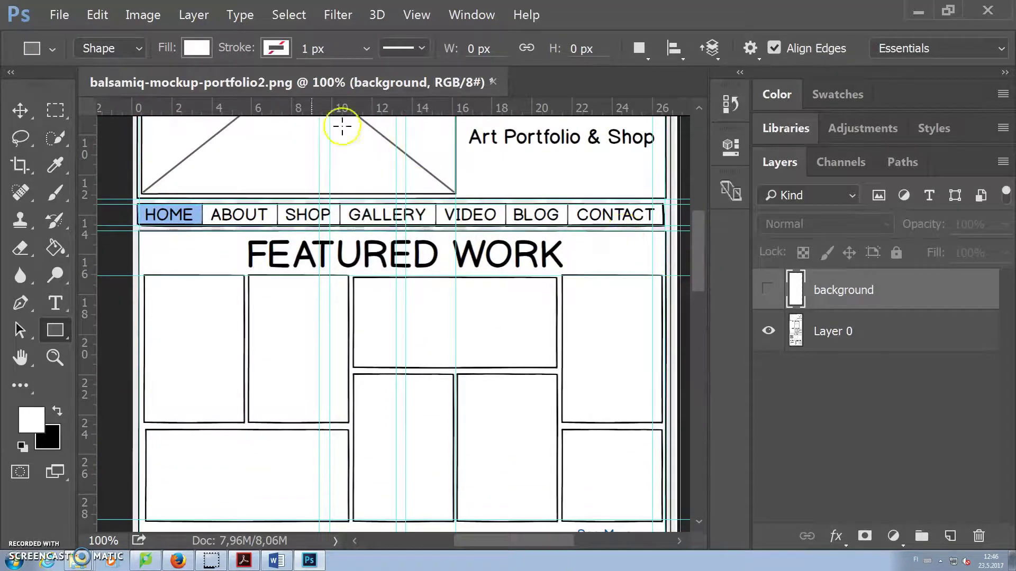
# Save the mockup as the Photoshop file balsamiq-mockup-portfolio2.psd with Maximize Compatibility enabled
pyautogui.click(66, 20)
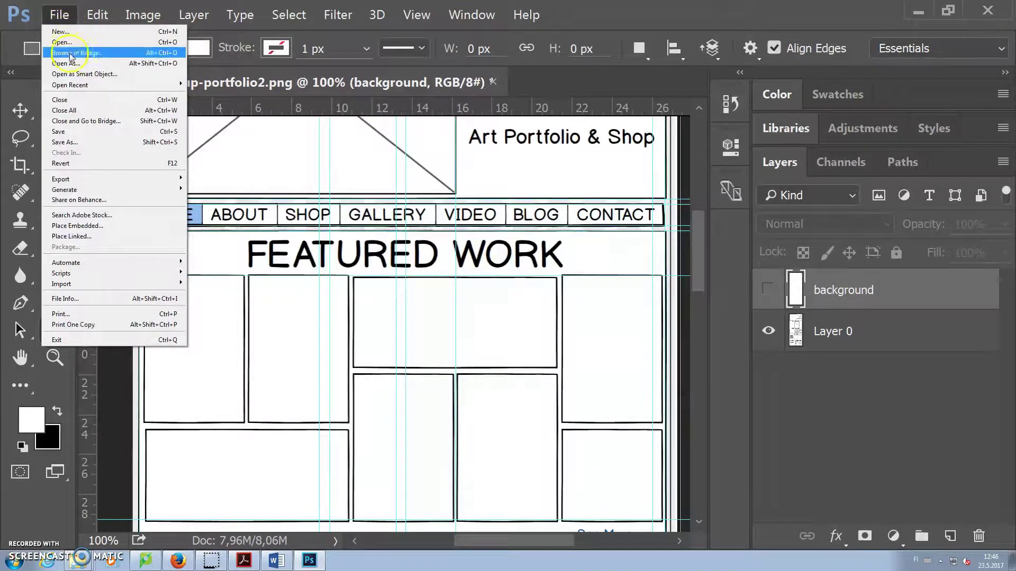
pyautogui.click(78, 144)
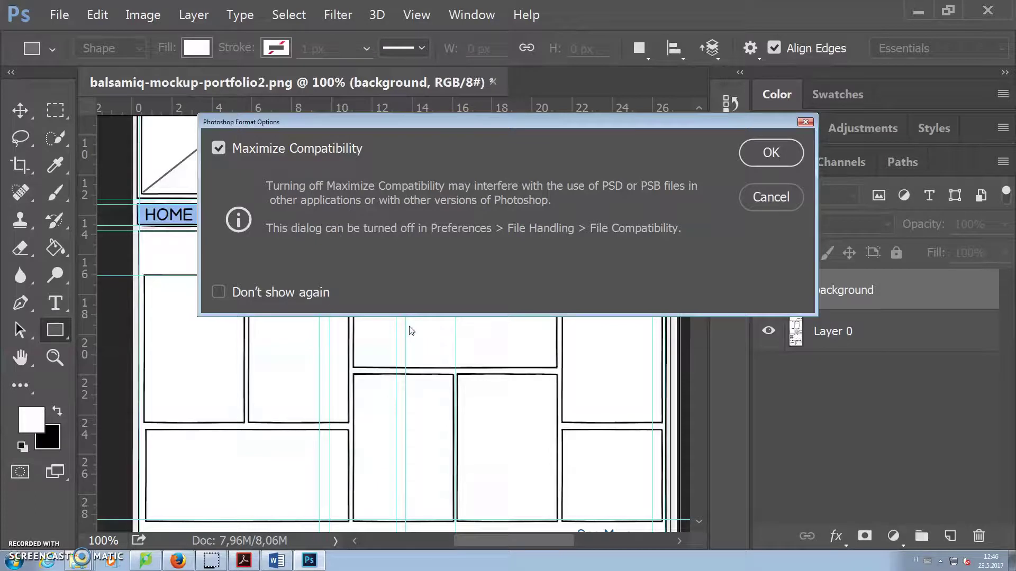
pyautogui.click(760, 159)
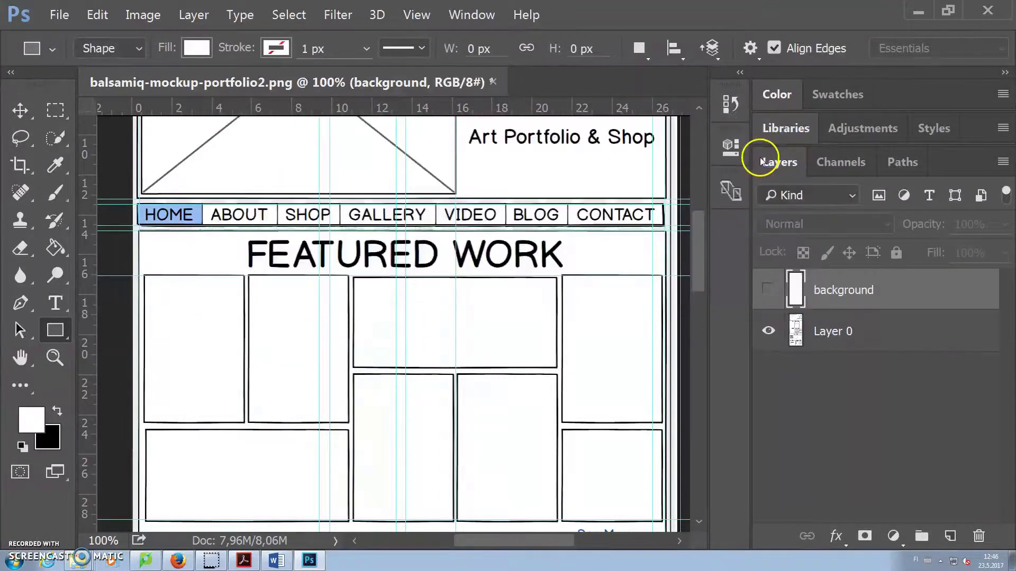
# Show the background layer with Layer 0 hidden, and duplicate it as a layer named "background color"
pyautogui.click(769, 290)
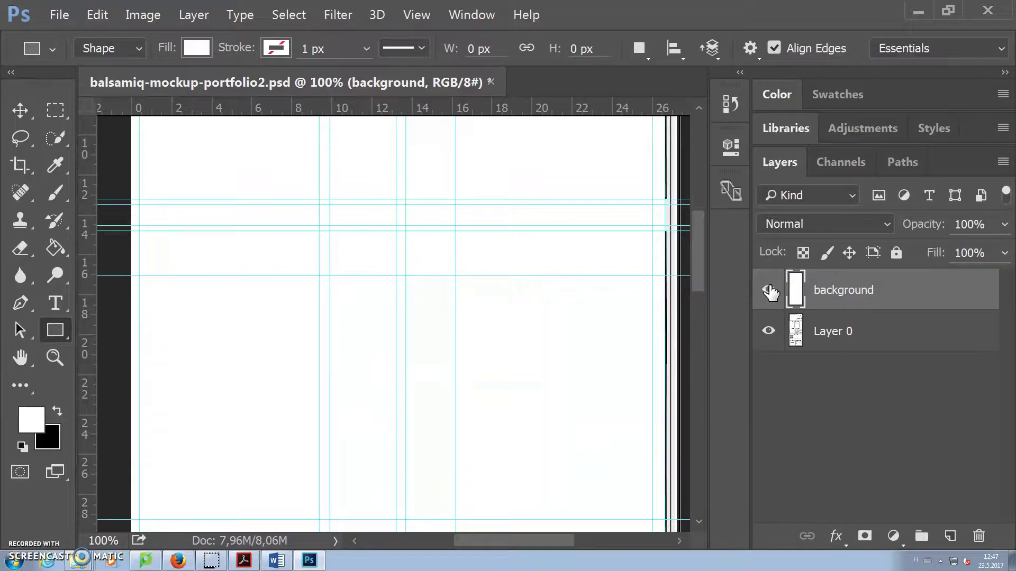
pyautogui.click(768, 330)
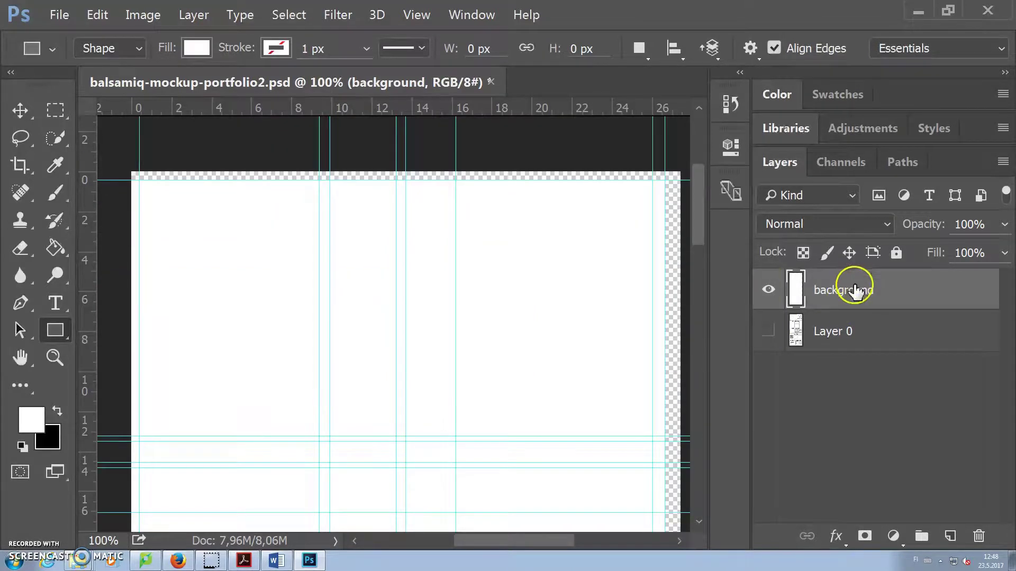
pyautogui.rightClick(856, 290)
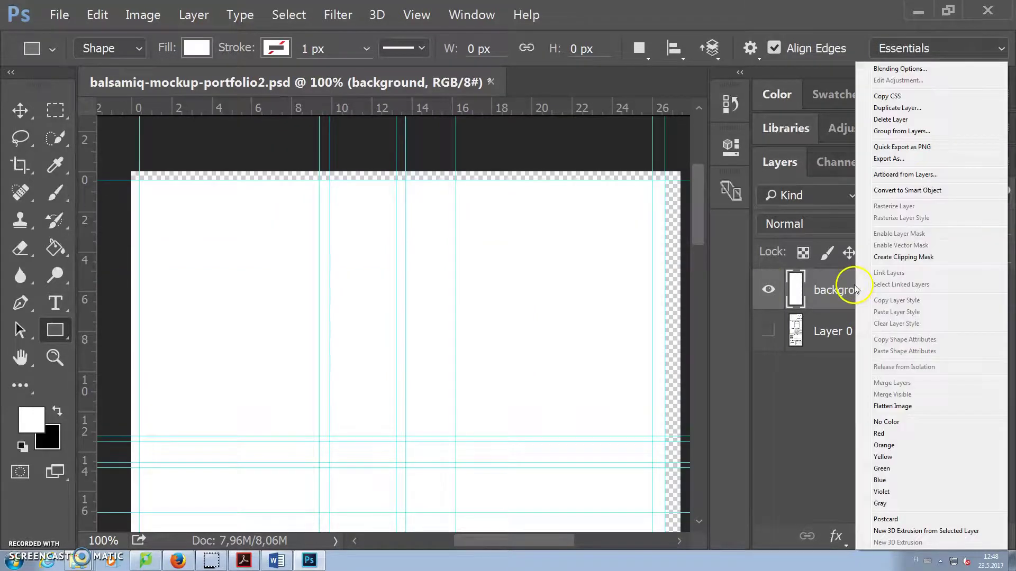
pyautogui.click(898, 107)
pyautogui.click(481, 183)
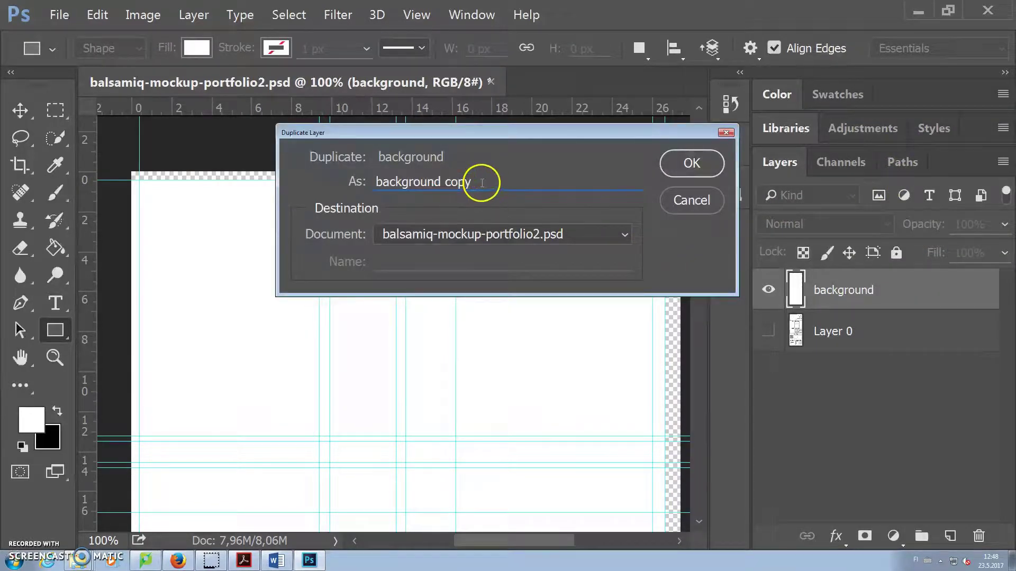
pyautogui.moveTo(470, 183); pyautogui.dragTo(454, 186)
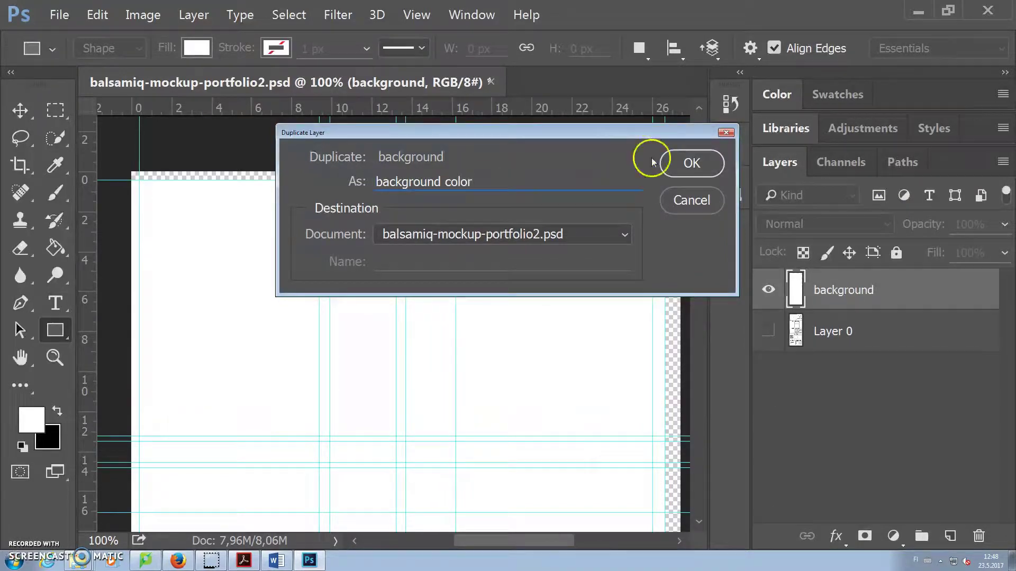
pyautogui.click(699, 161)
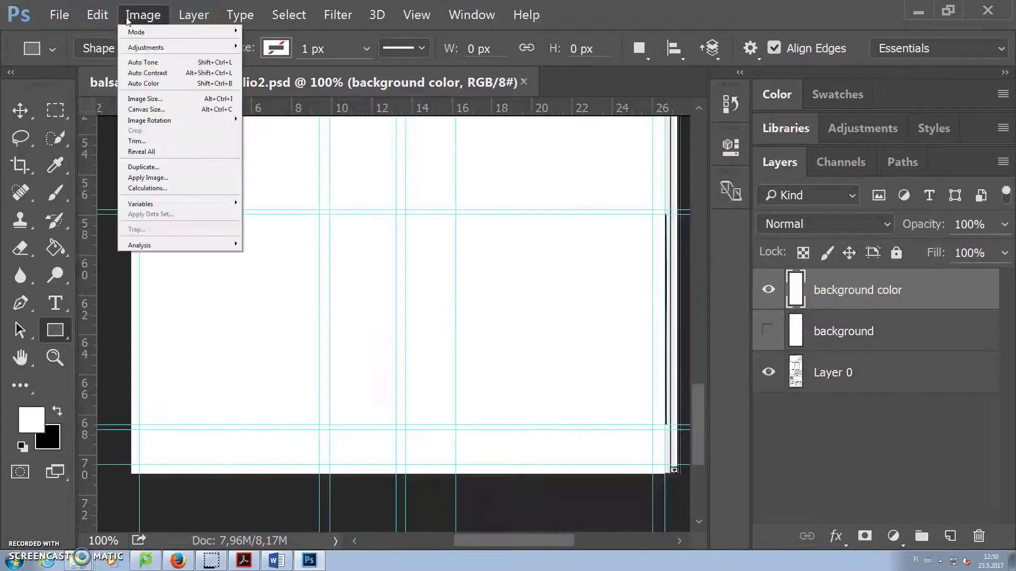
# Scale the background color layer to fit the outer guides, at 95.66% width and 98.96% height
pyautogui.moveTo(97, 15)
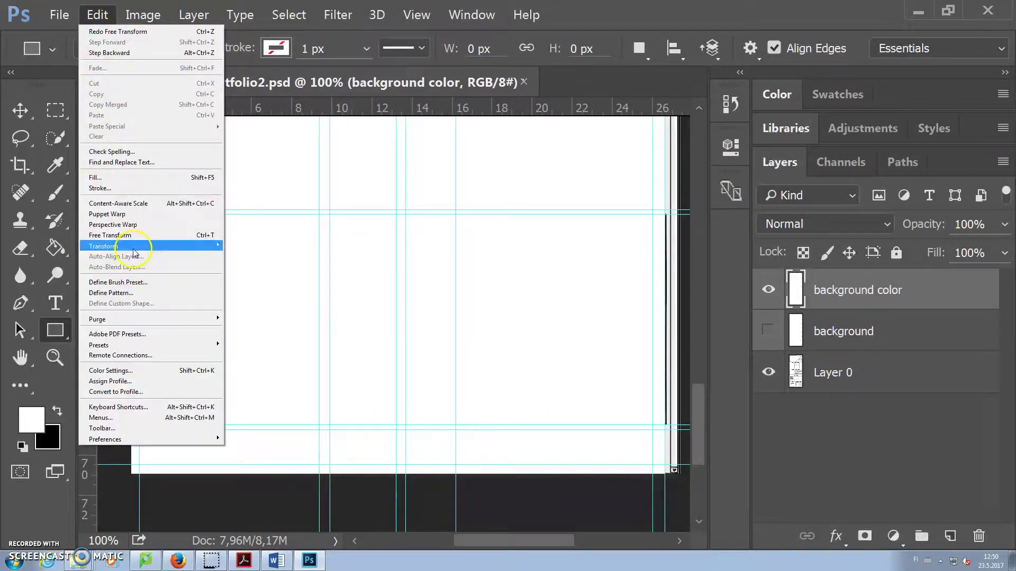
pyautogui.moveTo(109, 247)
pyautogui.click(259, 261)
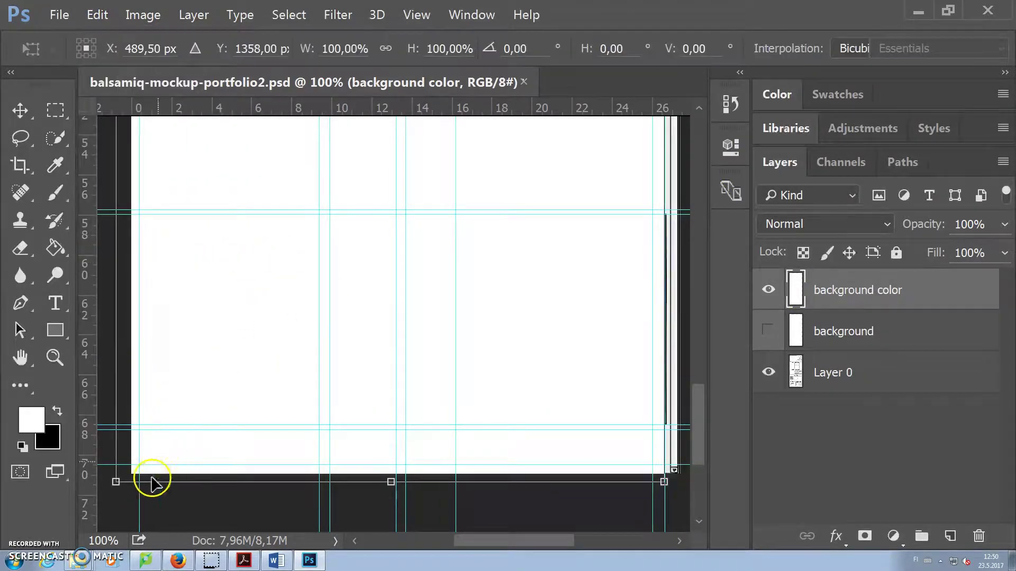
pyautogui.moveTo(117, 482); pyautogui.dragTo(140, 466)
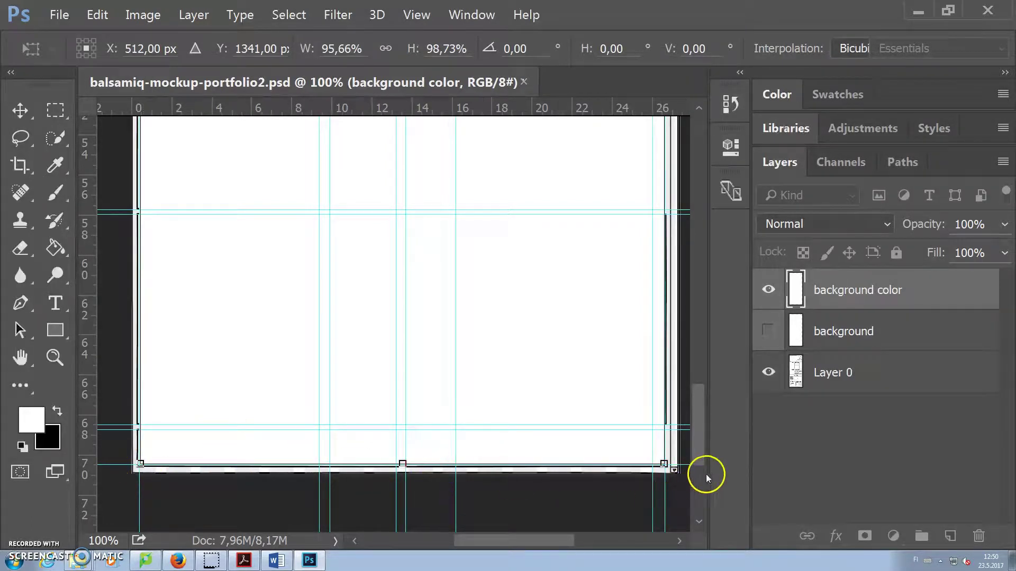
pyautogui.moveTo(702, 455); pyautogui.dragTo(729, 219)
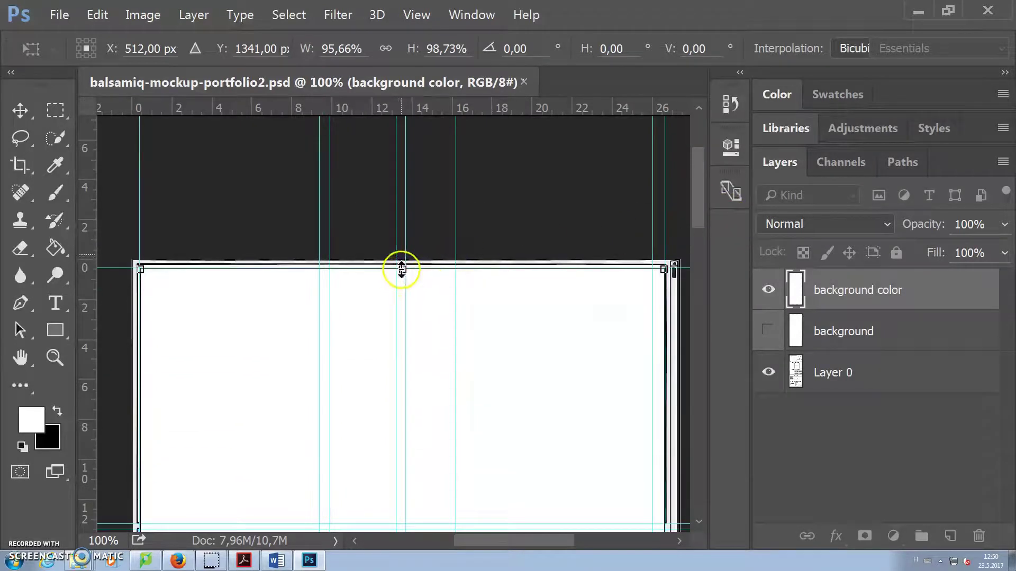
pyautogui.moveTo(401, 273); pyautogui.dragTo(401, 268)
pyautogui.moveTo(699, 198); pyautogui.dragTo(650, 459)
pyautogui.scroll(10, 650, 455)
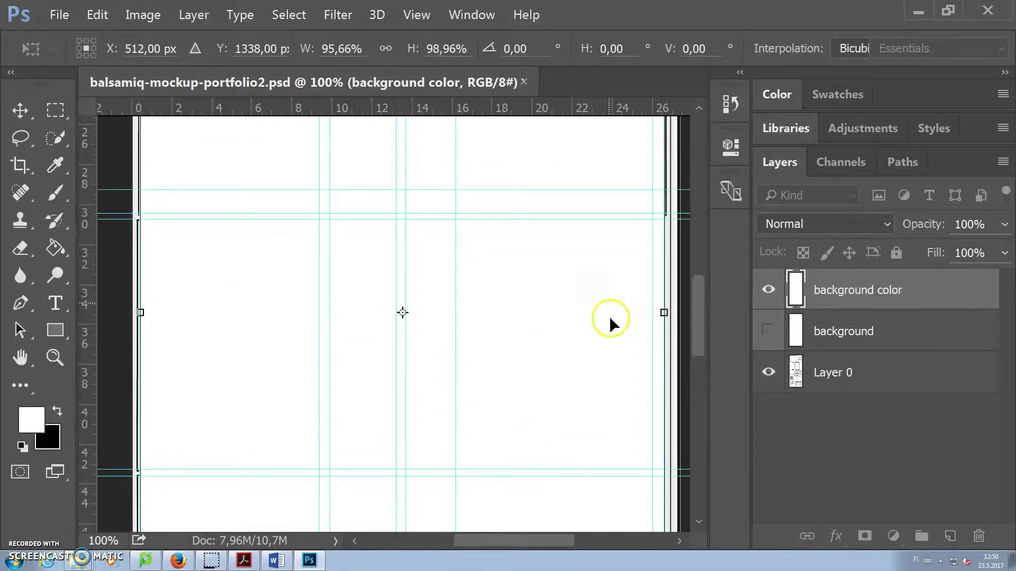
pyautogui.press('u')
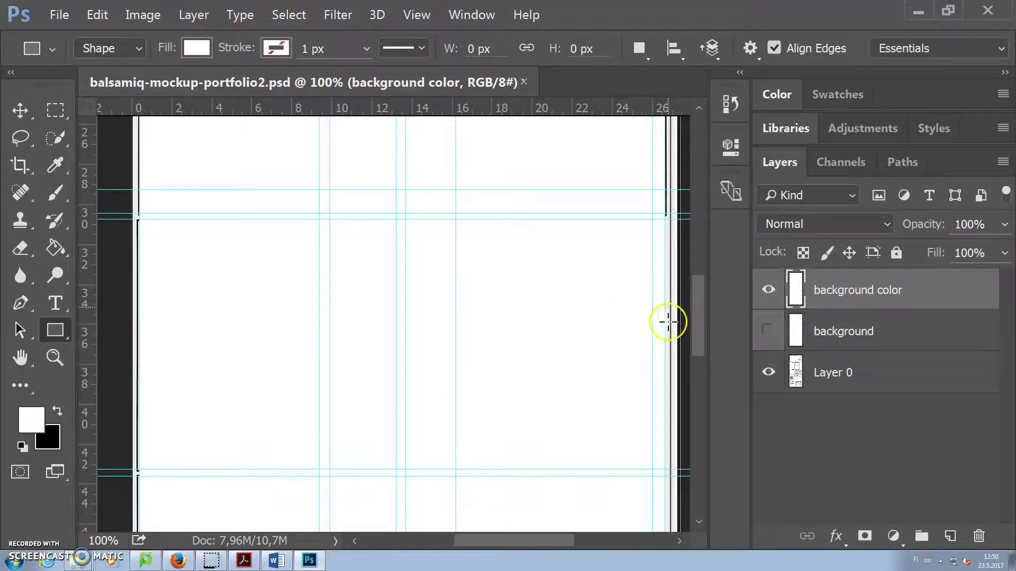
# Show the background layer, hide Layer 0, and activate the Gradient Tool
pyautogui.click(768, 331)
pyautogui.click(771, 372)
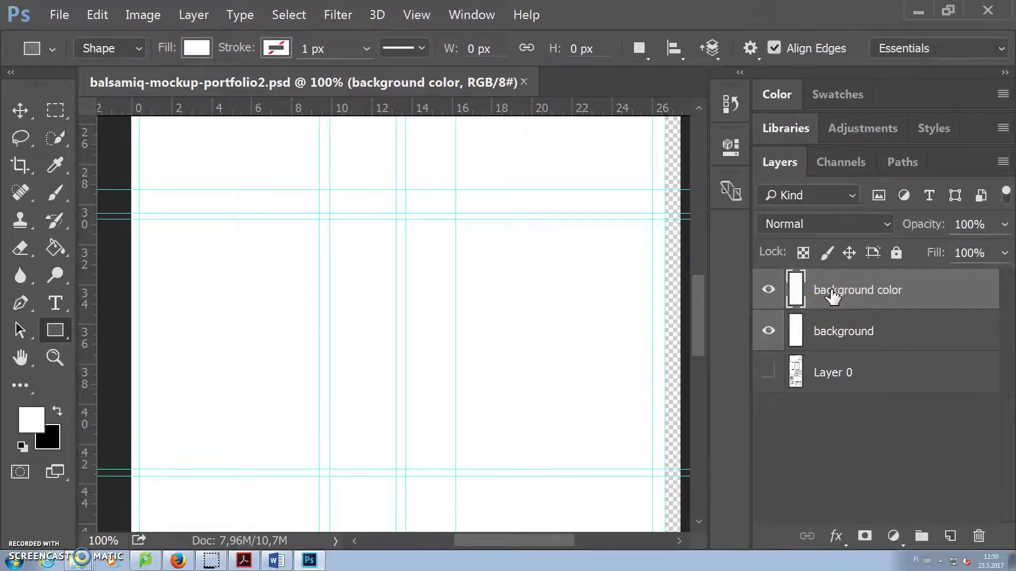
pyautogui.click(63, 256)
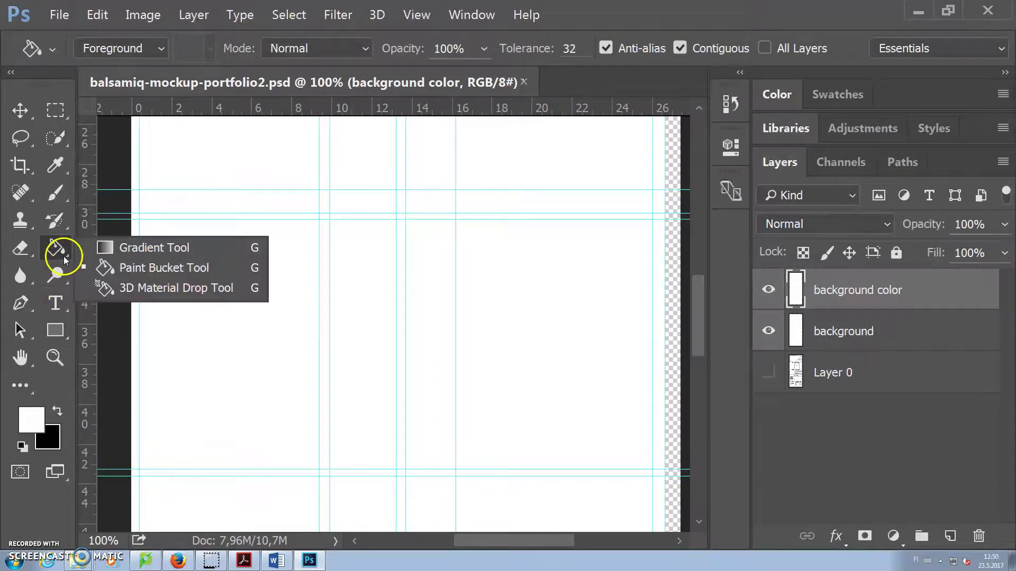
pyautogui.click(131, 250)
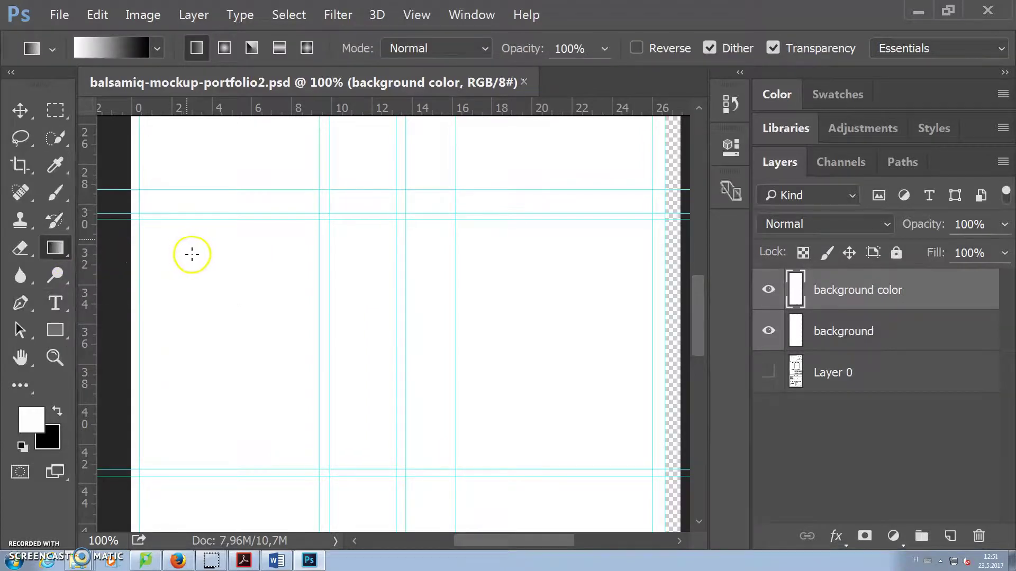
# Draw a diagonal white-to-black linear gradient across the background color layer
pyautogui.click(158, 48)
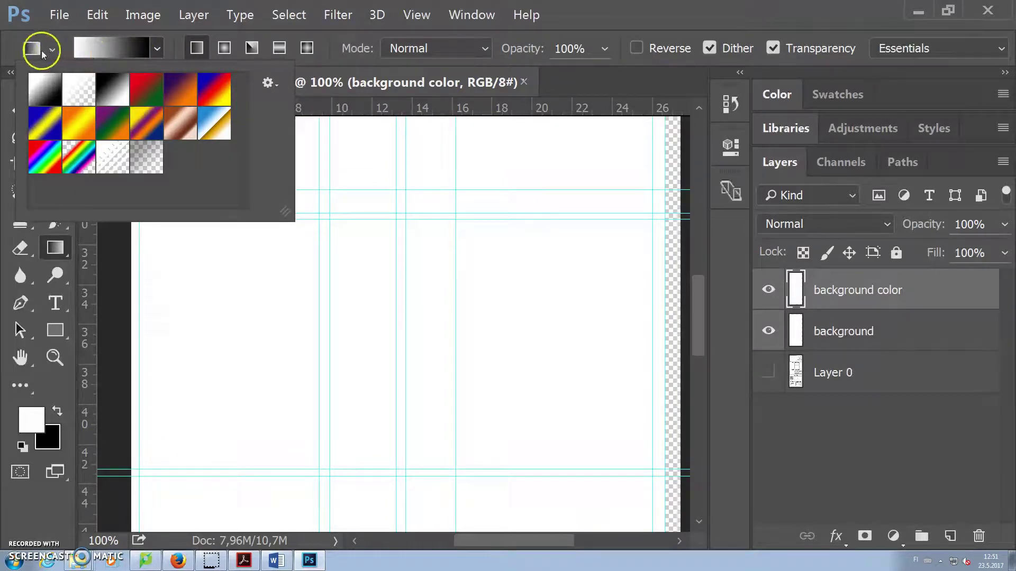
pyautogui.click(191, 50)
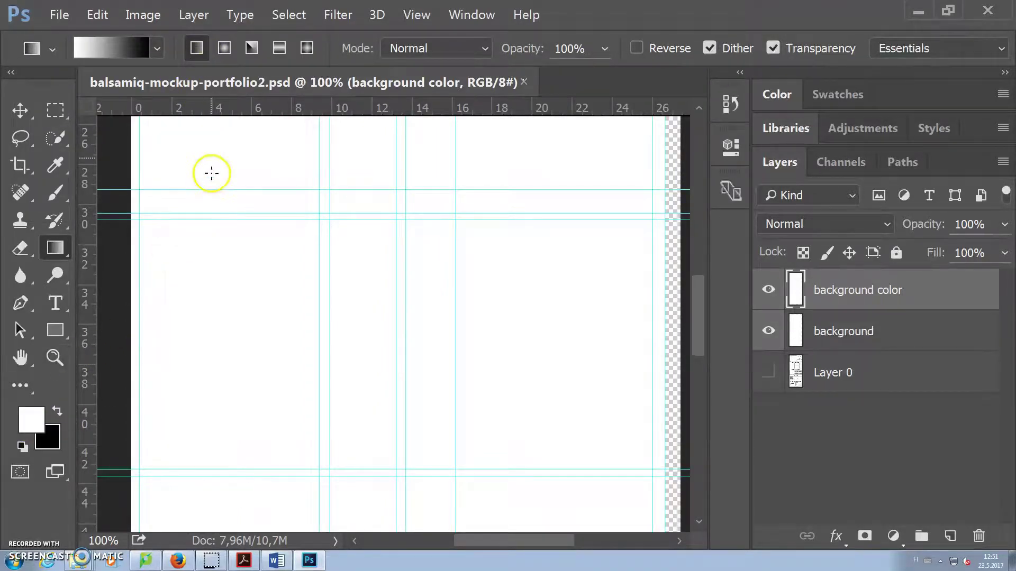
pyautogui.moveTo(222, 194); pyautogui.dragTo(314, 406)
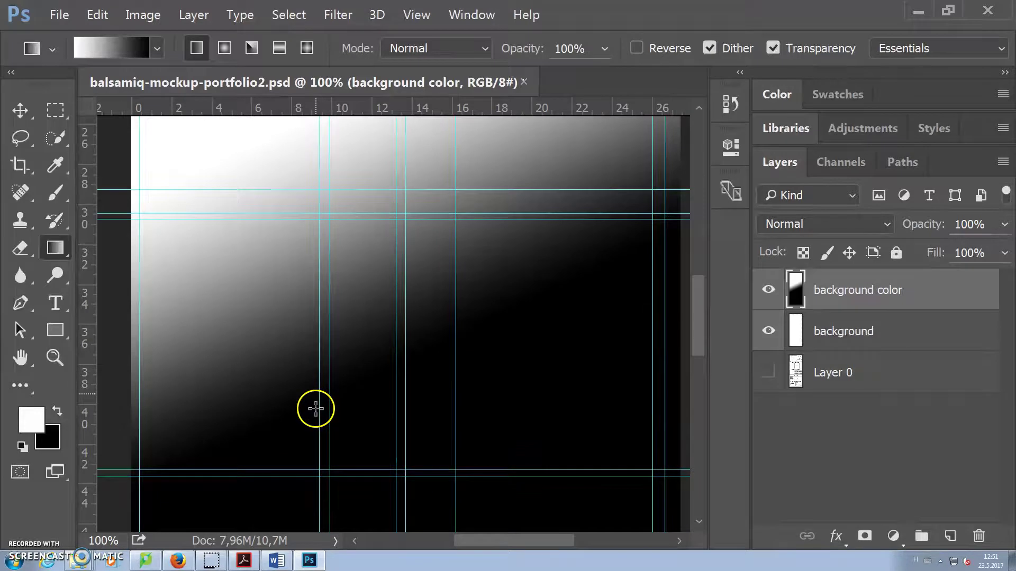
pyautogui.scroll(5, 520, 244)
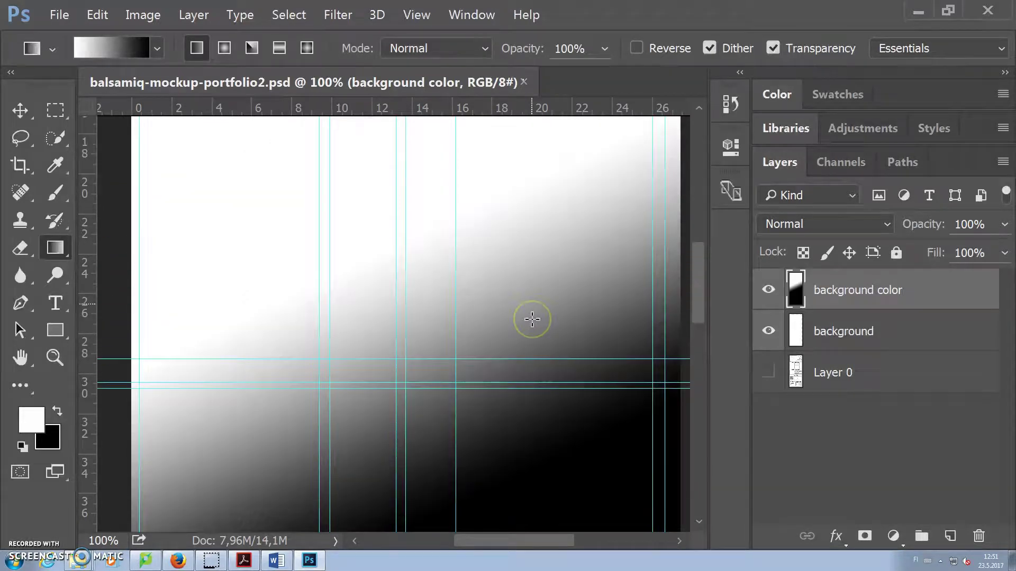
# Set the foreground color to light violet #8f88f2
pyautogui.click(32, 419)
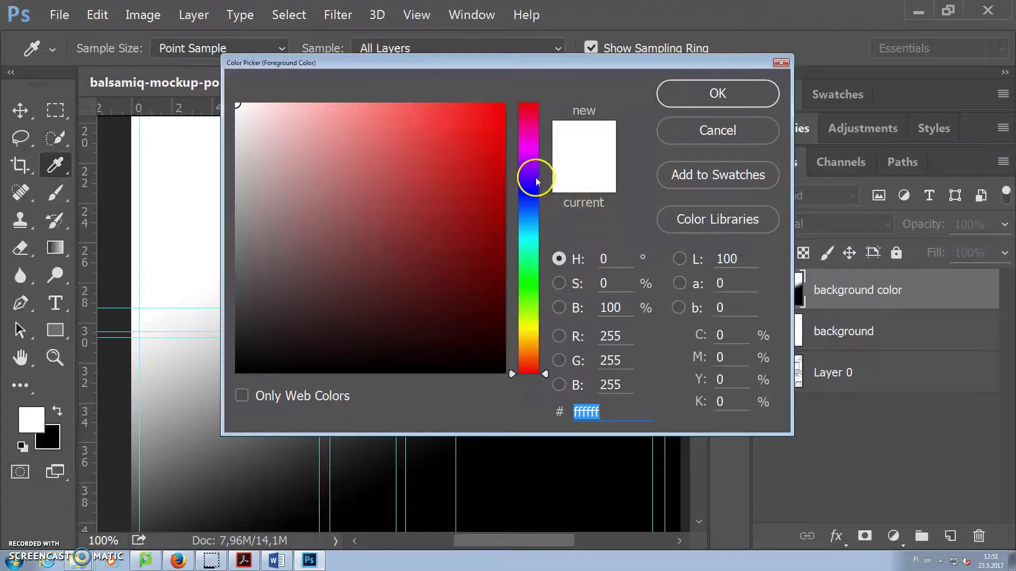
pyautogui.moveTo(536, 182)
pyautogui.mouseDown()
pyautogui.moveTo(539, 159)
pyautogui.moveTo(540, 191)
pyautogui.mouseUp()
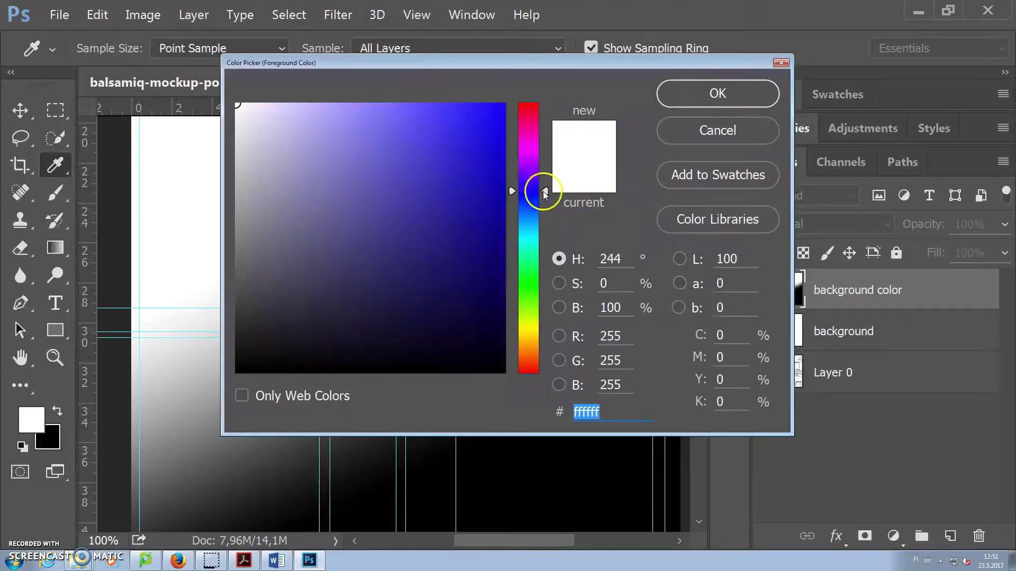
pyautogui.click(353, 116)
pyautogui.click(718, 93)
# Set the background swatch color to light blue
pyautogui.click(50, 441)
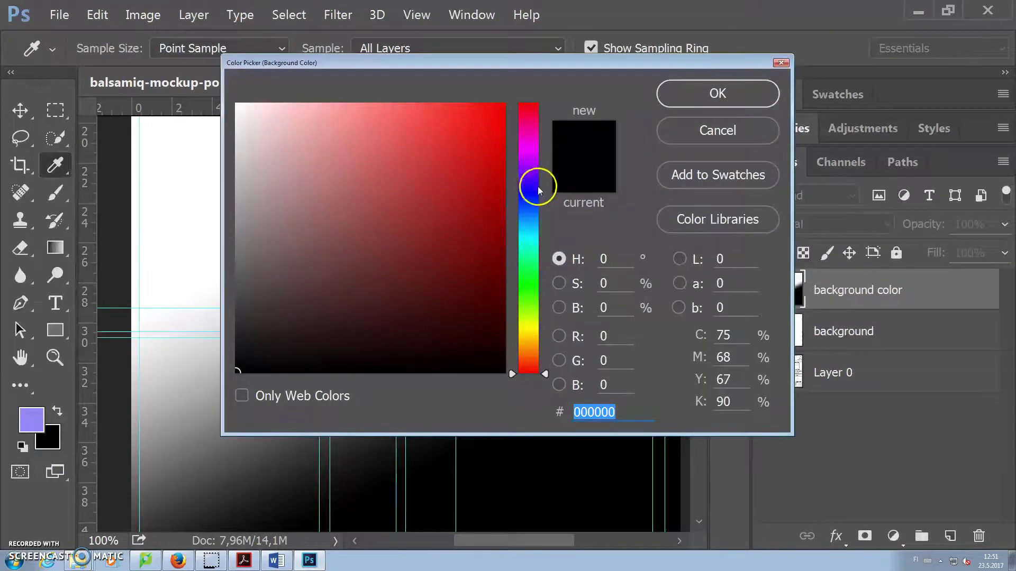
pyautogui.click(541, 226)
pyautogui.moveTo(420, 145)
pyautogui.mouseDown()
pyautogui.moveTo(390, 111)
pyautogui.moveTo(335, 104)
pyautogui.moveTo(350, 109)
pyautogui.mouseUp()
pyautogui.click(717, 93)
# Fill the background color layer with a vertical violet-to-light-blue linear gradient and lower its opacity to 54%
pyautogui.press('g')
pyautogui.moveTo(434, 162); pyautogui.dragTo(433, 463)
pyautogui.scroll(10, 531, 463)
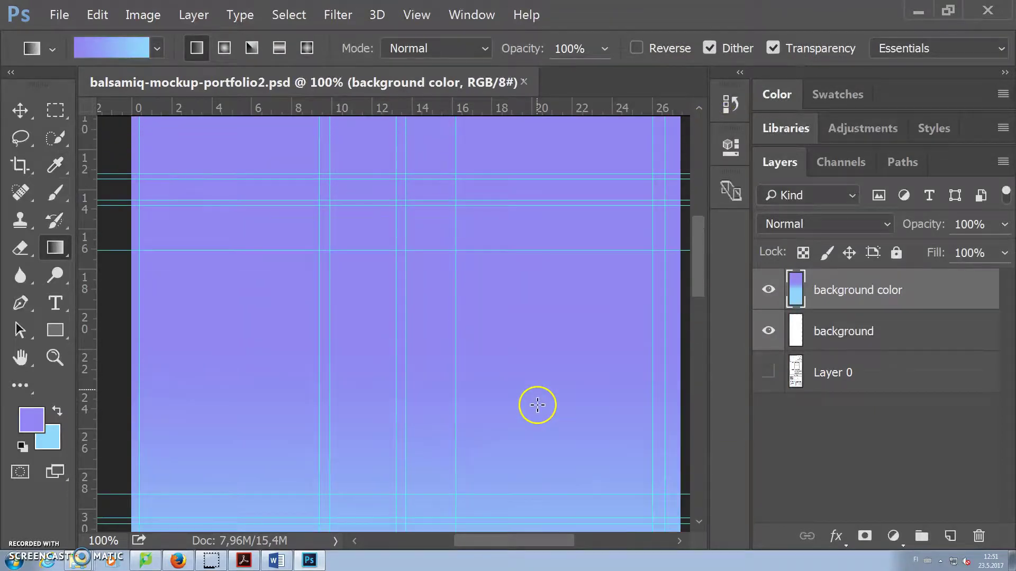
pyautogui.scroll(3, 535, 405)
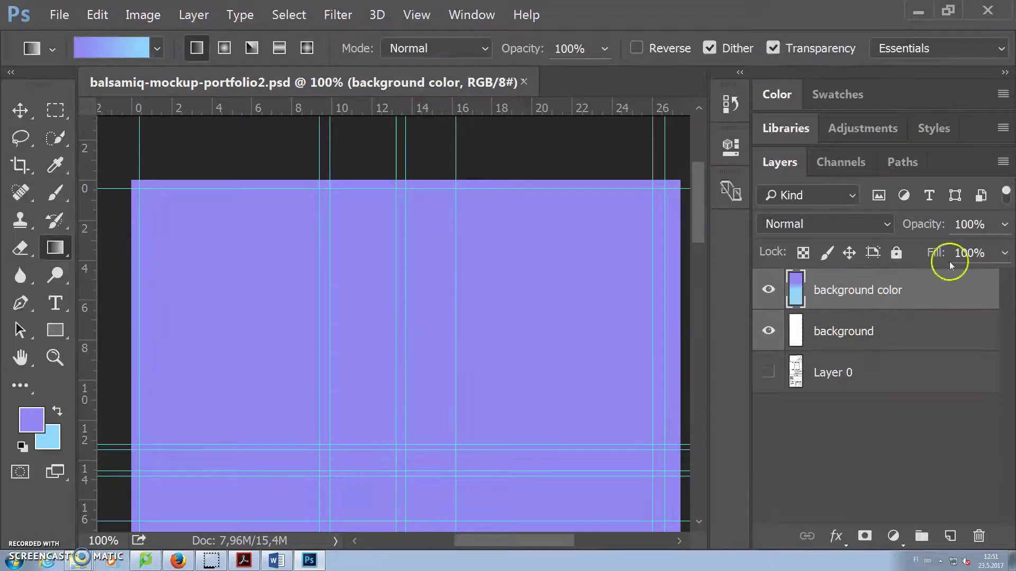
pyautogui.moveTo(1004, 229); pyautogui.dragTo(955, 252)
# Scale the background color layer to the outer guides on all four sides, at 95.85% width and 98.81% height
pyautogui.moveTo(700, 216); pyautogui.dragTo(696, 439)
pyautogui.click(97, 15)
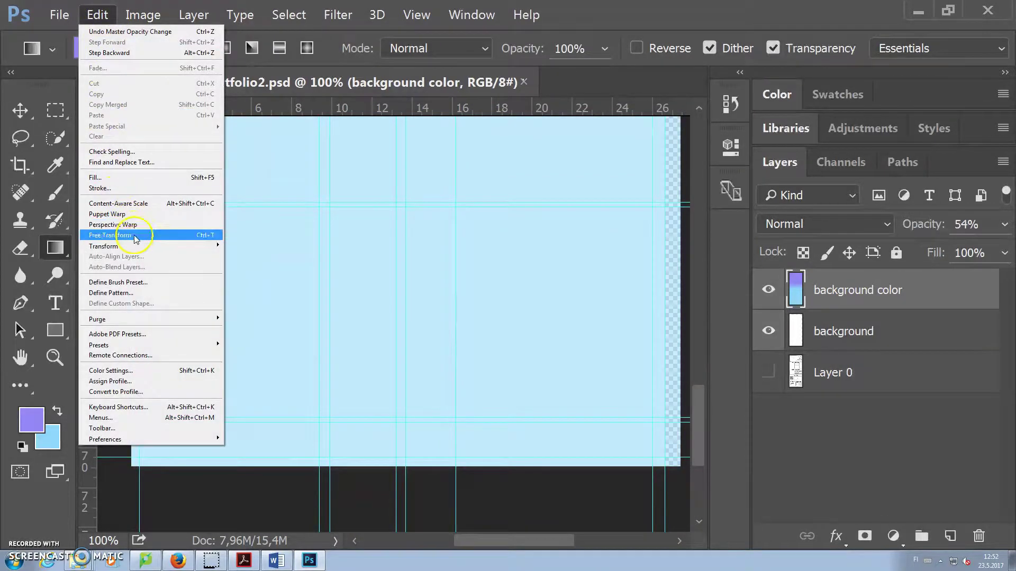
pyautogui.moveTo(153, 248)
pyautogui.click(256, 261)
pyautogui.moveTo(411, 463); pyautogui.dragTo(413, 458)
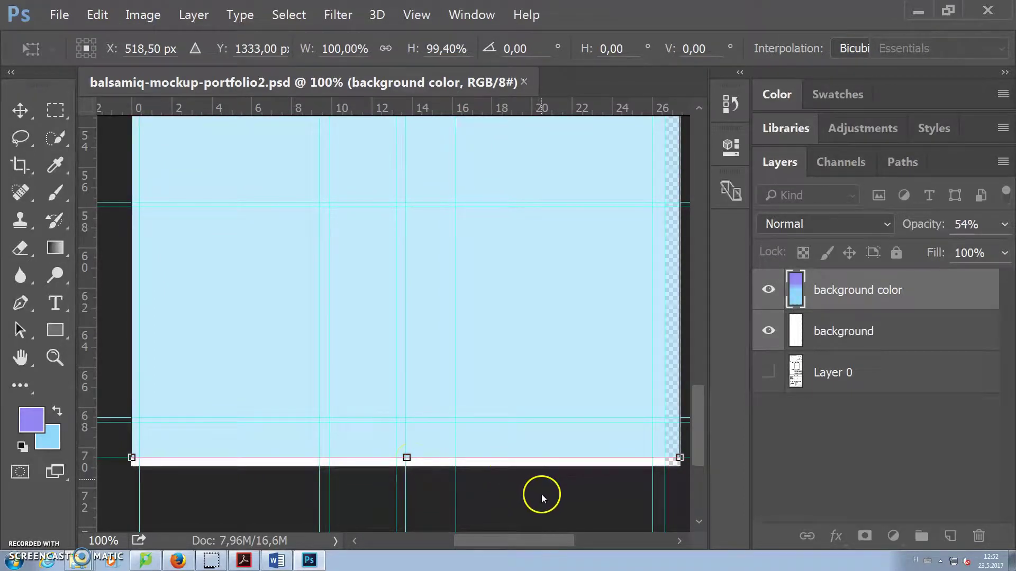
pyautogui.scroll(3, 157, 288)
pyautogui.moveTo(133, 161); pyautogui.dragTo(139, 160)
pyautogui.scroll(3, 564, 394)
pyautogui.scroll(5, 564, 365)
pyautogui.moveTo(411, 185); pyautogui.dragTo(410, 190)
pyautogui.scroll(-5, 676, 290)
pyautogui.moveTo(678, 420); pyautogui.dragTo(671, 415)
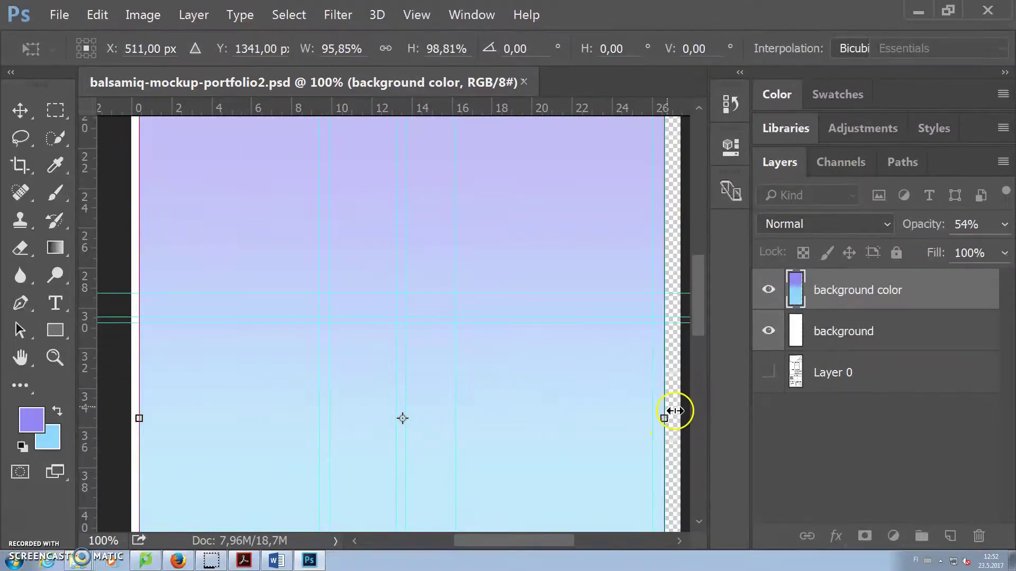
pyautogui.press('Return')
# Draw a rectangle shape of about 994 × 484 px between the outer guides at the top of the page
pyautogui.press('g')
pyautogui.scroll(-5, 669, 328)
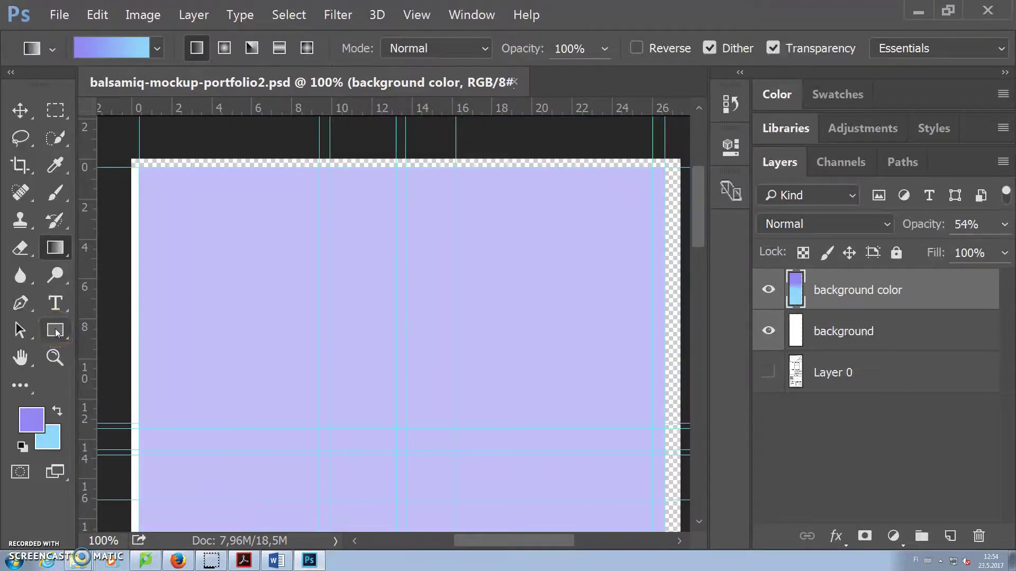
pyautogui.click(55, 329)
pyautogui.click(130, 333)
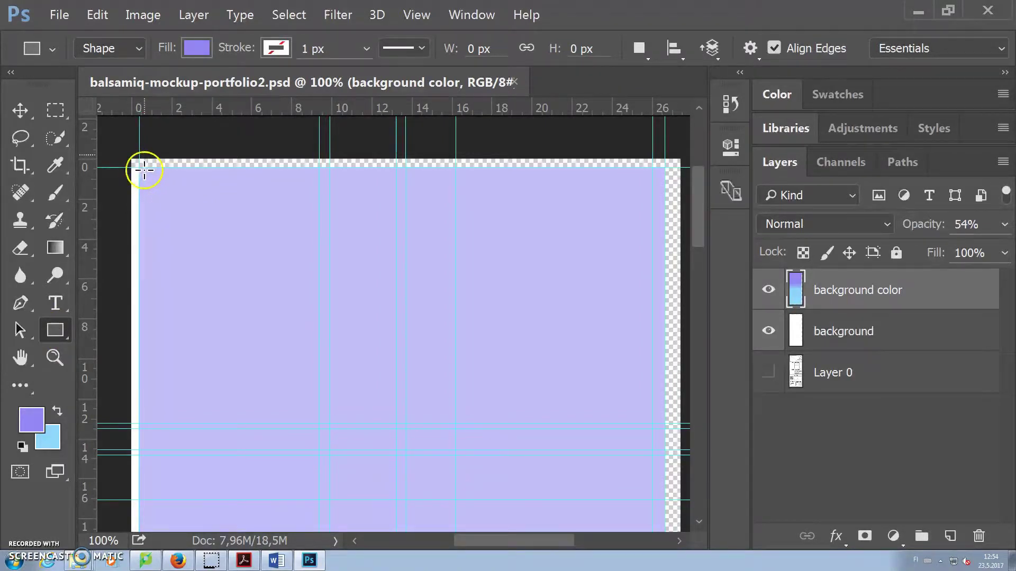
pyautogui.moveTo(142, 169); pyautogui.dragTo(655, 420)
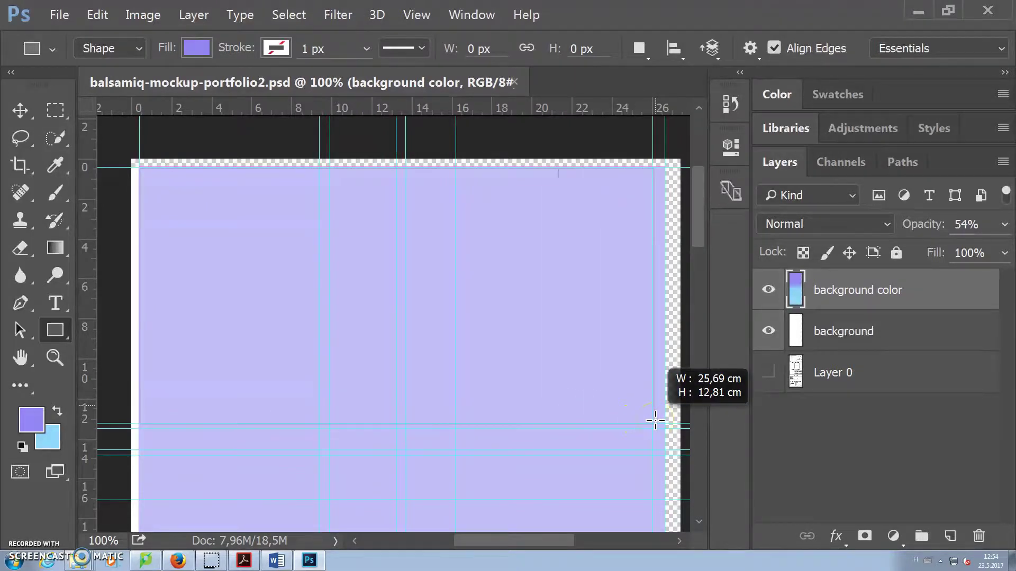
pyautogui.moveTo(655, 421); pyautogui.dragTo(662, 419)
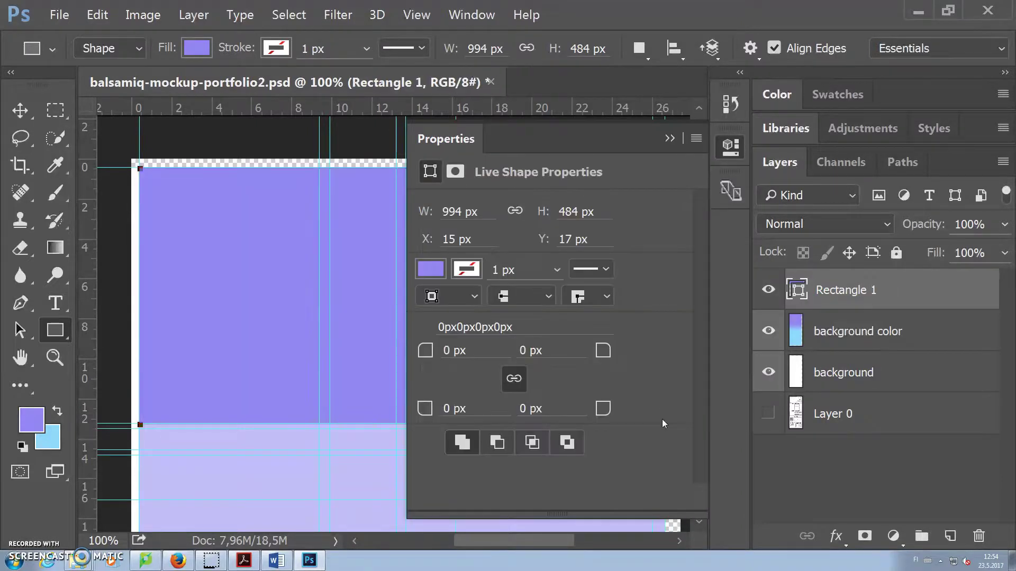
# Change the rectangle's fill color to black
pyautogui.click(433, 270)
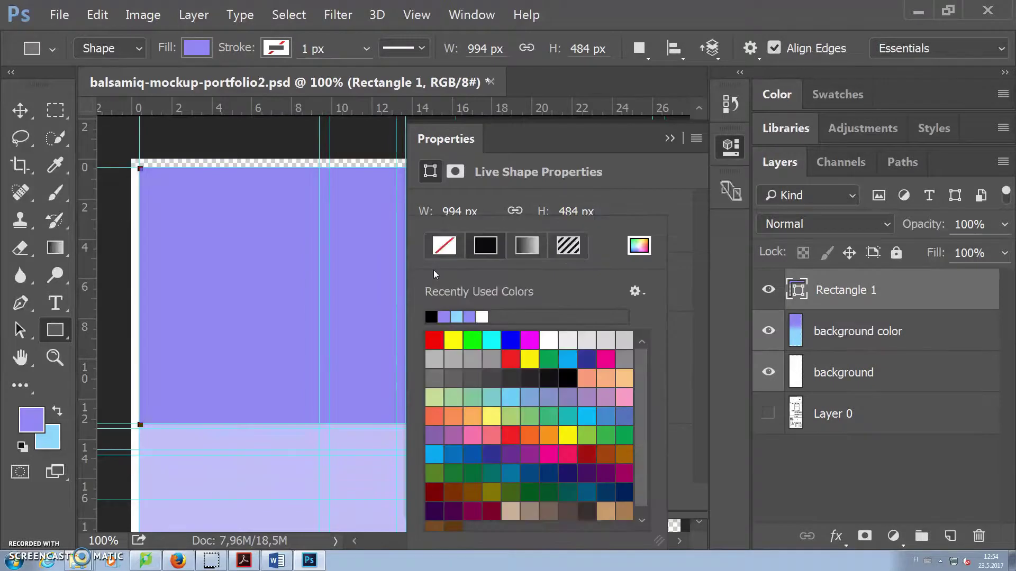
pyautogui.click(431, 317)
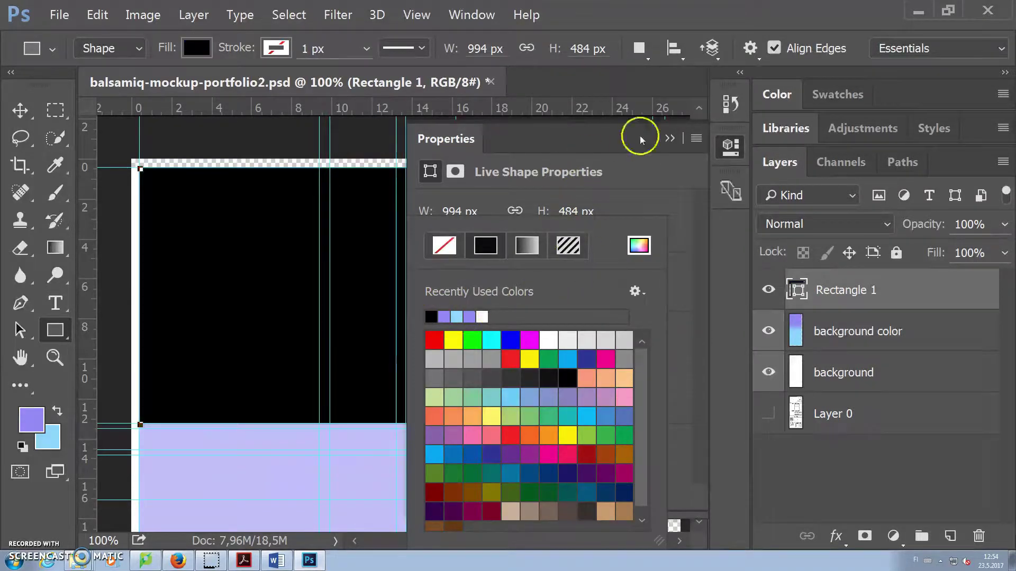
pyautogui.click(668, 138)
pyautogui.click(672, 138)
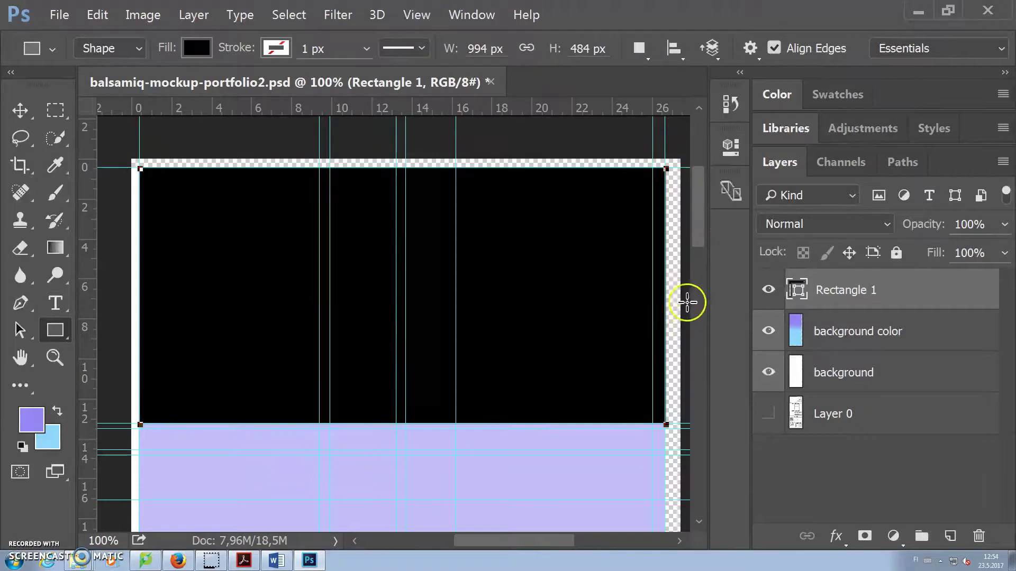
# Rename the Rectangle 1 layer as "banner"
pyautogui.doubleClick(866, 293)
pyautogui.write('banner')
pyautogui.press('Return')
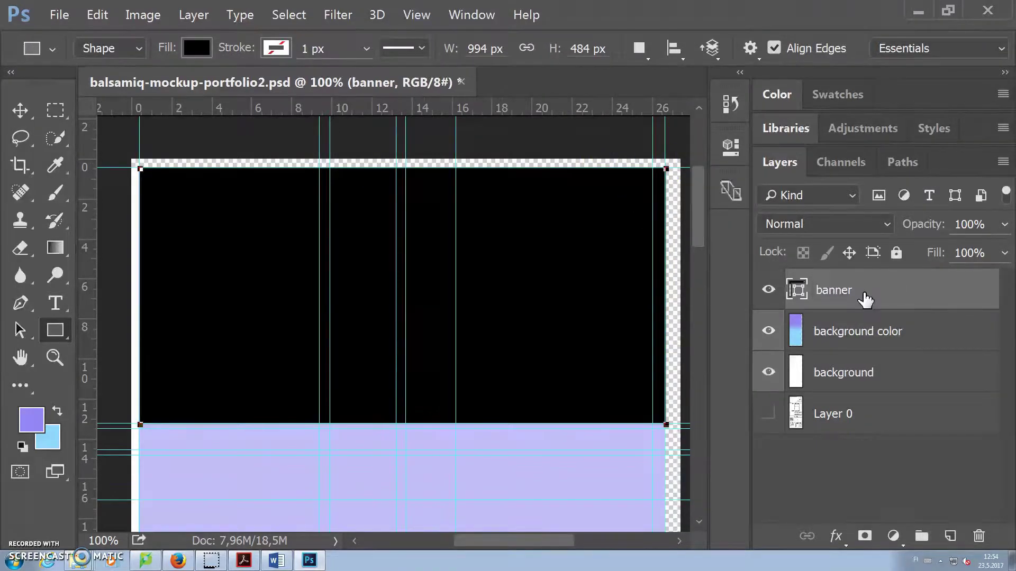
# Place the african_sunset image as an embedded file and align it to the banner's upper-left corner at full size
pyautogui.click(20, 110)
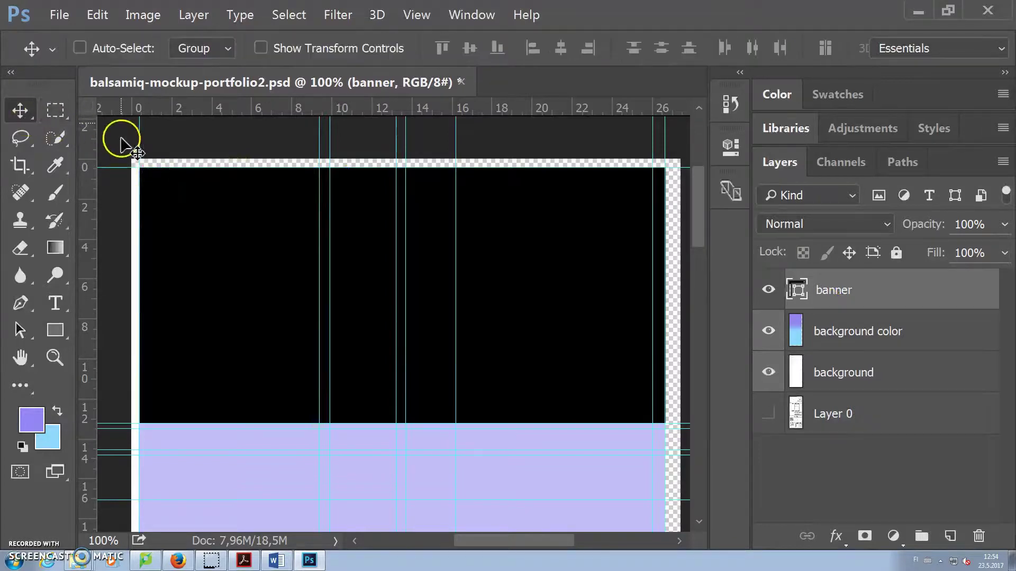
pyautogui.scroll(-3, 565, 341)
pyautogui.scroll(2, 569, 347)
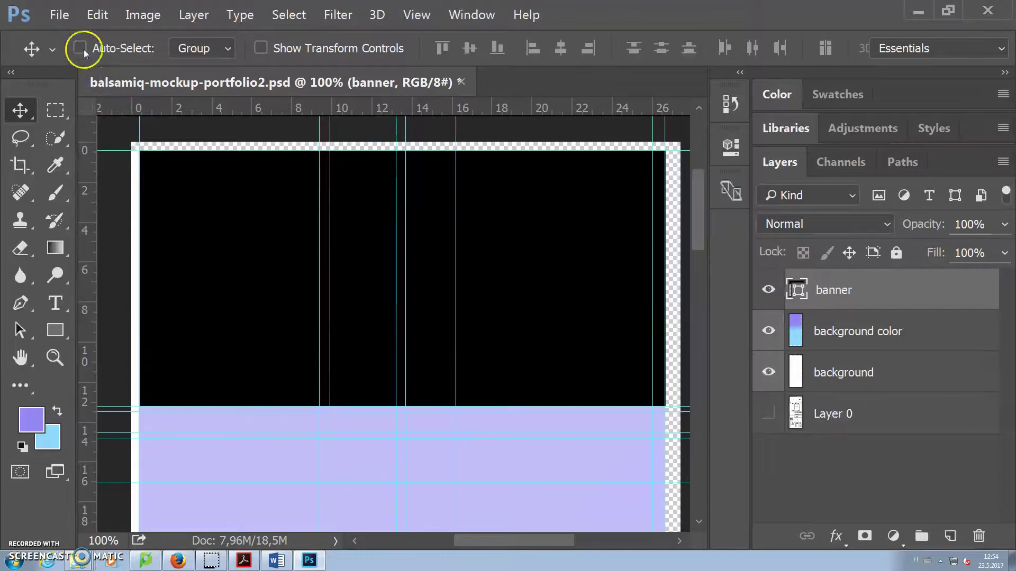
pyautogui.click(59, 15)
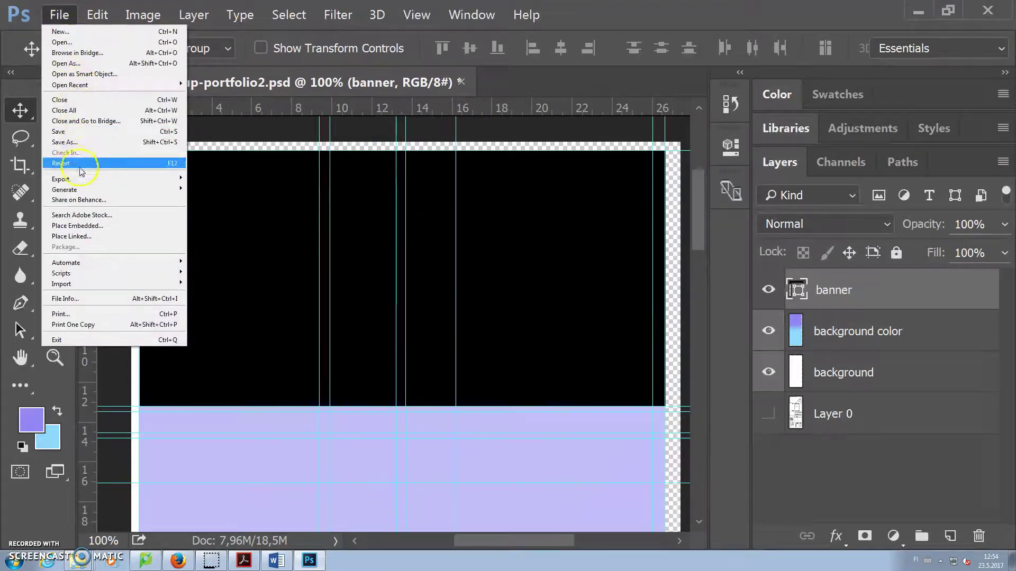
pyautogui.moveTo(85, 183)
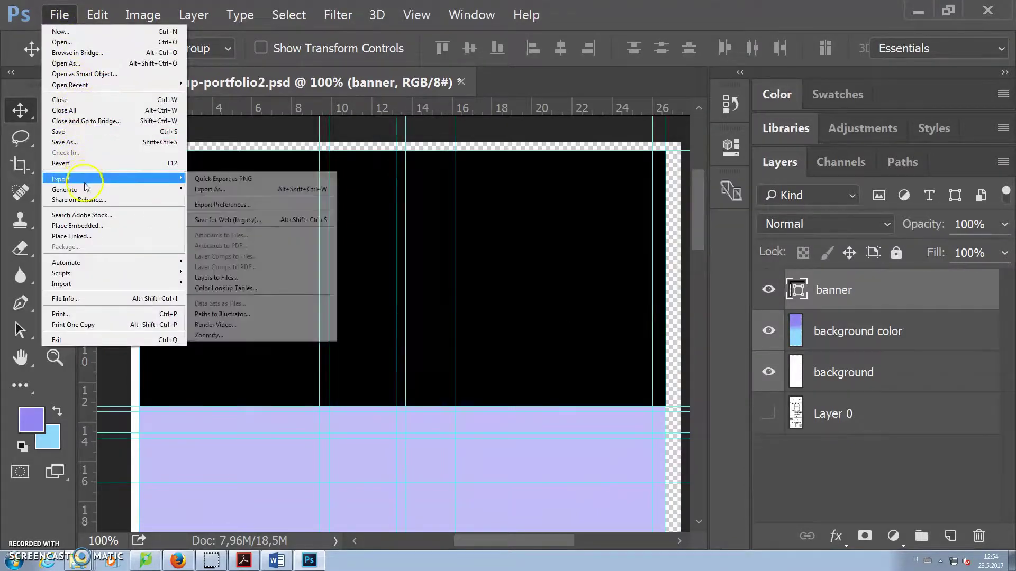
pyautogui.click(96, 227)
pyautogui.doubleClick(436, 246)
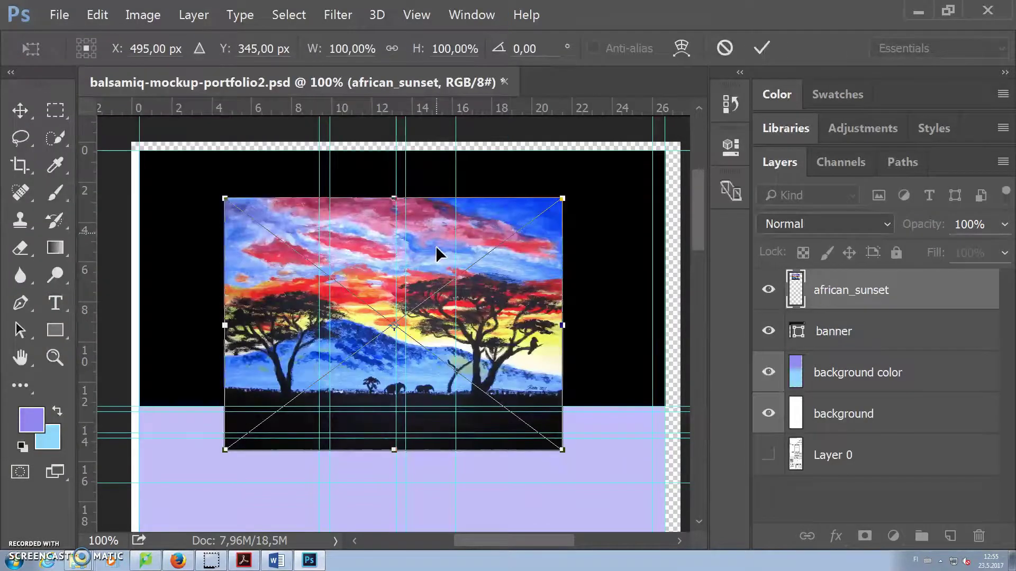
pyautogui.moveTo(502, 311); pyautogui.dragTo(475, 251)
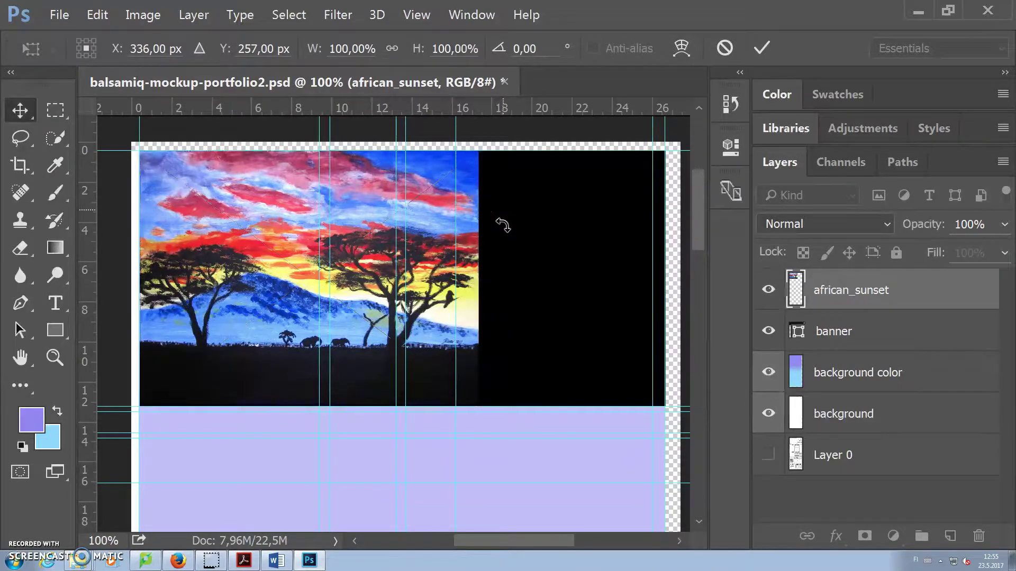
pyautogui.press('Return')
# Add a text box on the black area beside the picture, reading "IVY LILY CREATIVE" and "Art Portfolio & Shop"
pyautogui.press('t')
pyautogui.moveTo(502, 199); pyautogui.dragTo(622, 374)
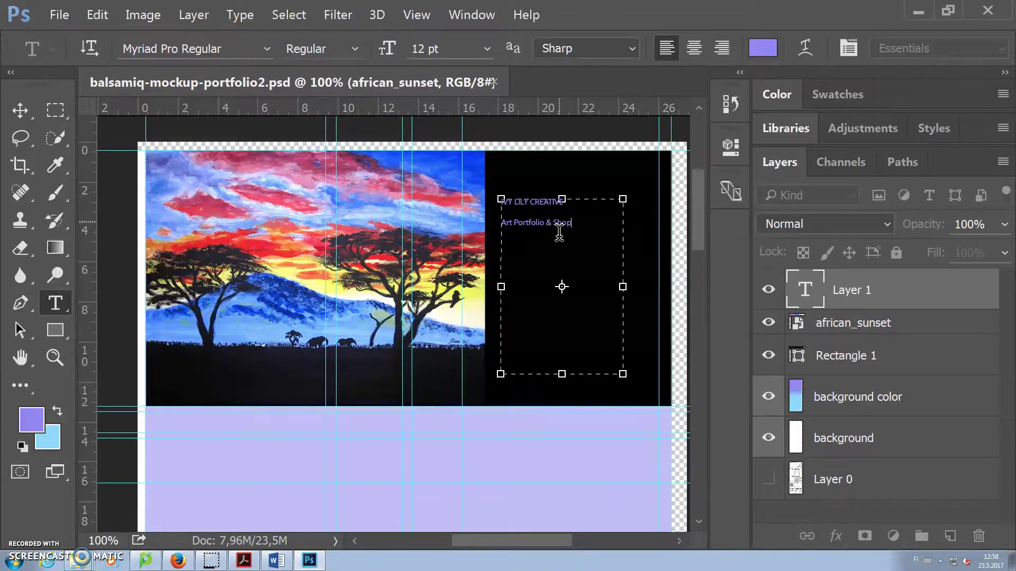
# Set all of the banner text to 30 pt and center it
pyautogui.hotkey('ctrl', 'a')
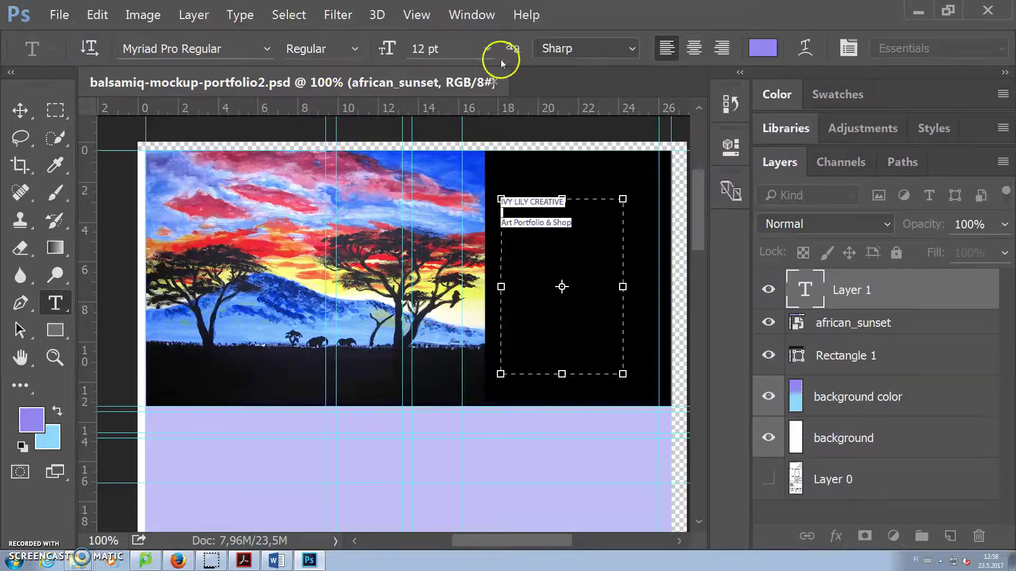
pyautogui.click(488, 49)
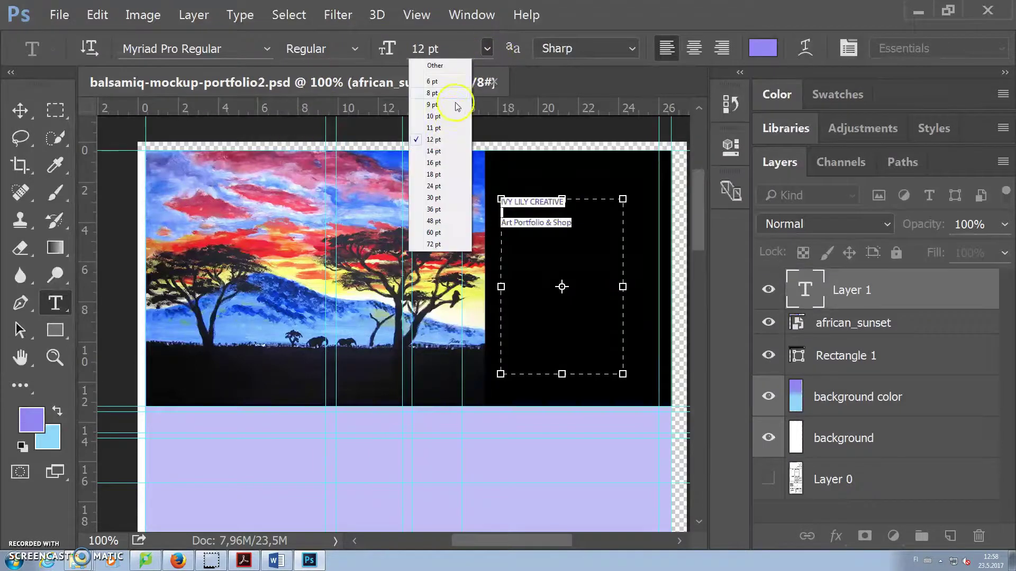
pyautogui.click(437, 198)
pyautogui.click(693, 48)
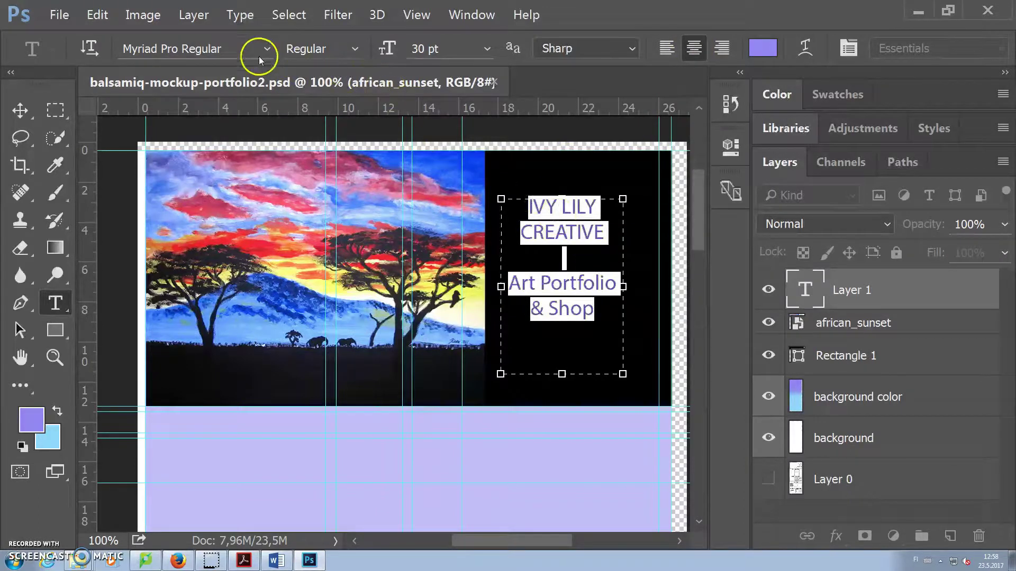
# Set the color of all the banner text to white (ffffff)
pyautogui.click(758, 49)
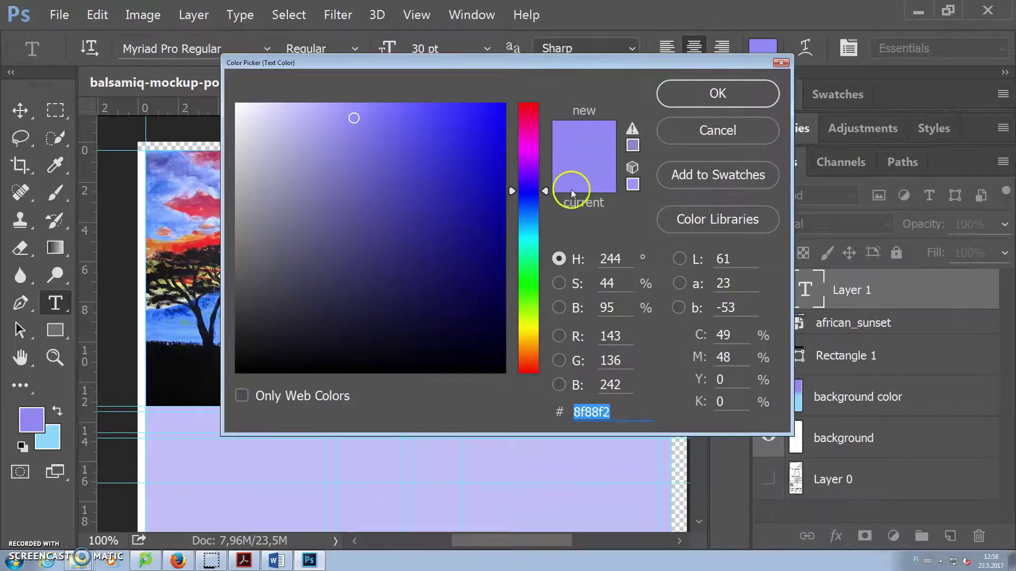
pyautogui.moveTo(352, 113); pyautogui.dragTo(227, 87)
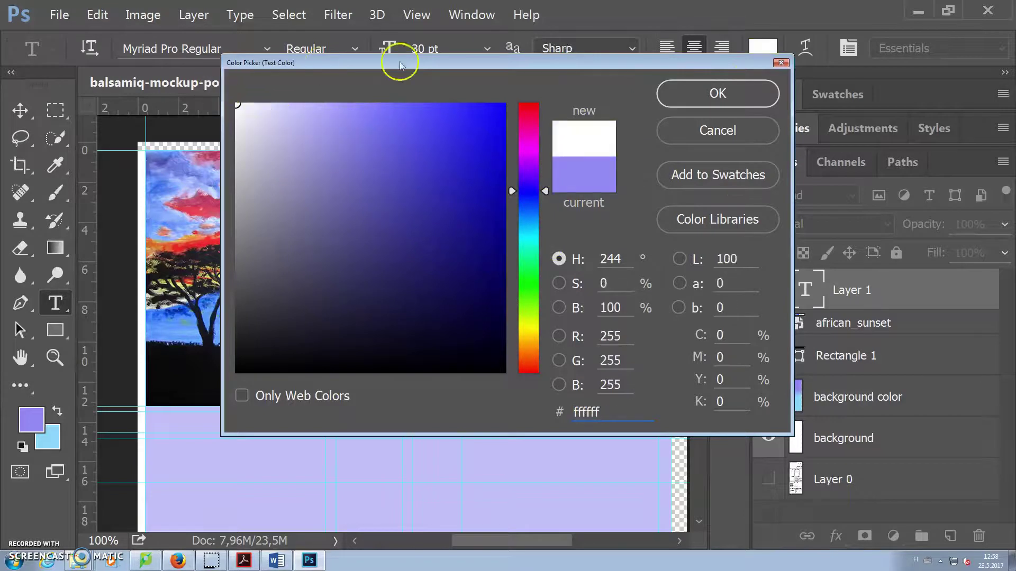
pyautogui.click(754, 94)
pyautogui.click(614, 248)
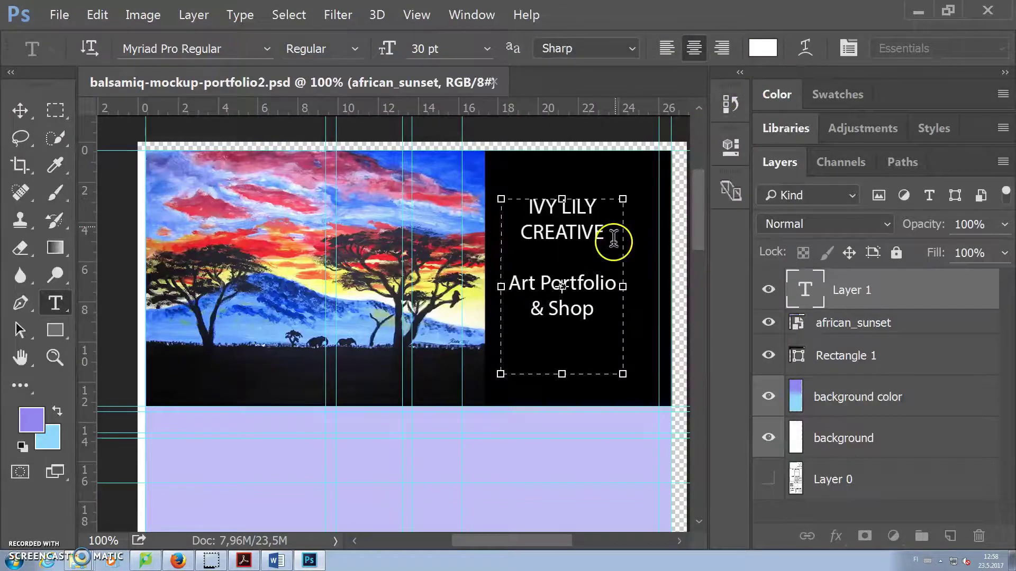
# Enlarge the text box to fill more of the black banner area and set "IVY LILY CREATIVE" to 60 pt
pyautogui.moveTo(569, 199); pyautogui.dragTo(572, 165)
pyautogui.moveTo(622, 270); pyautogui.dragTo(656, 269)
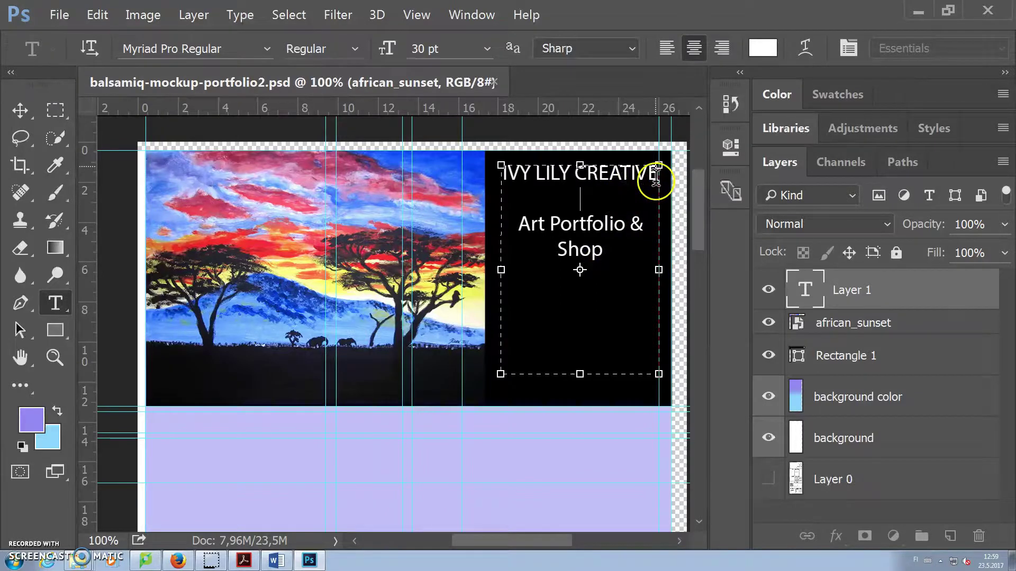
pyautogui.moveTo(657, 175); pyautogui.dragTo(497, 174)
pyautogui.click(485, 50)
pyautogui.click(434, 233)
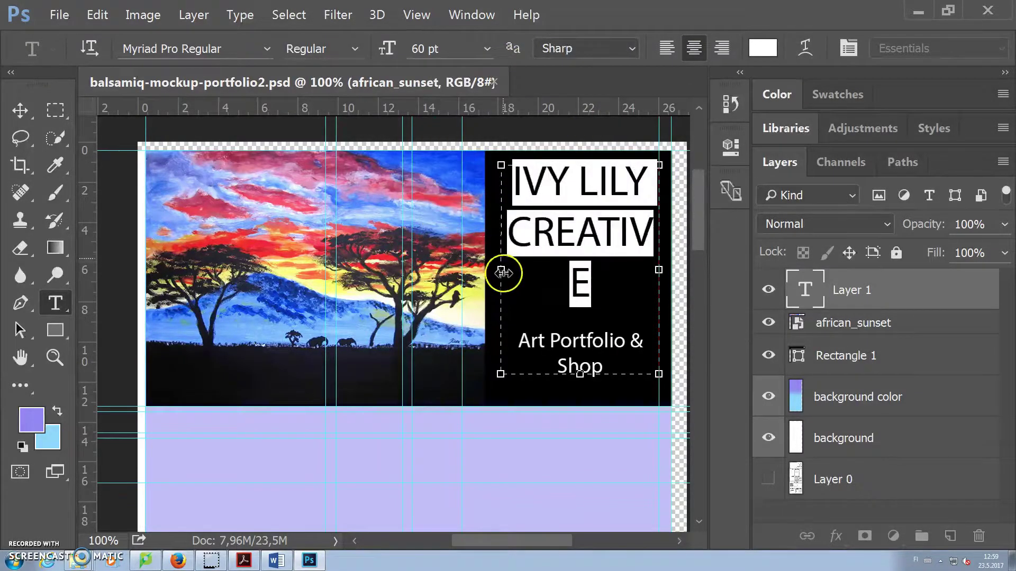
pyautogui.moveTo(501, 270); pyautogui.dragTo(491, 271)
pyautogui.click(639, 284)
# Set the "IVY LILY CREATIVE" title in Perpetua Titling MT Light and the "Art Portfolio & Shop" tagline in Rage Italic
pyautogui.moveTo(656, 238); pyautogui.dragTo(551, 197)
pyautogui.click(267, 49)
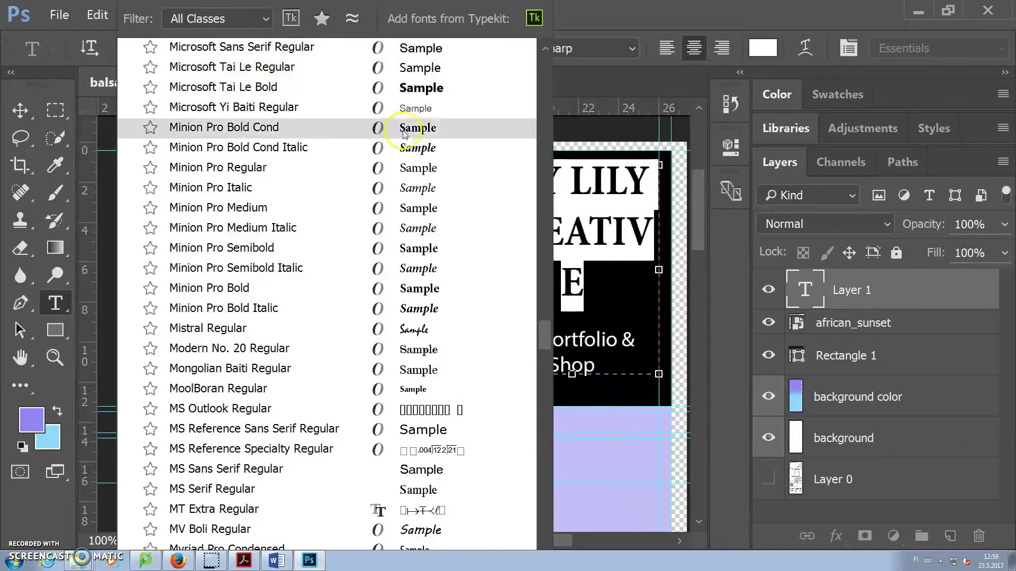
pyautogui.scroll(-12, 413, 155)
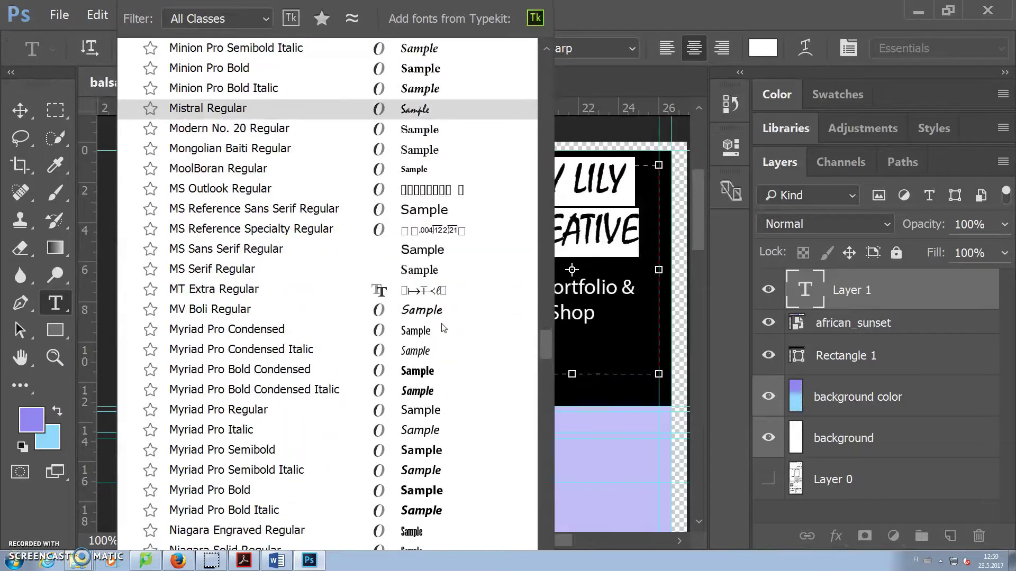
pyautogui.scroll(-6, 447, 455)
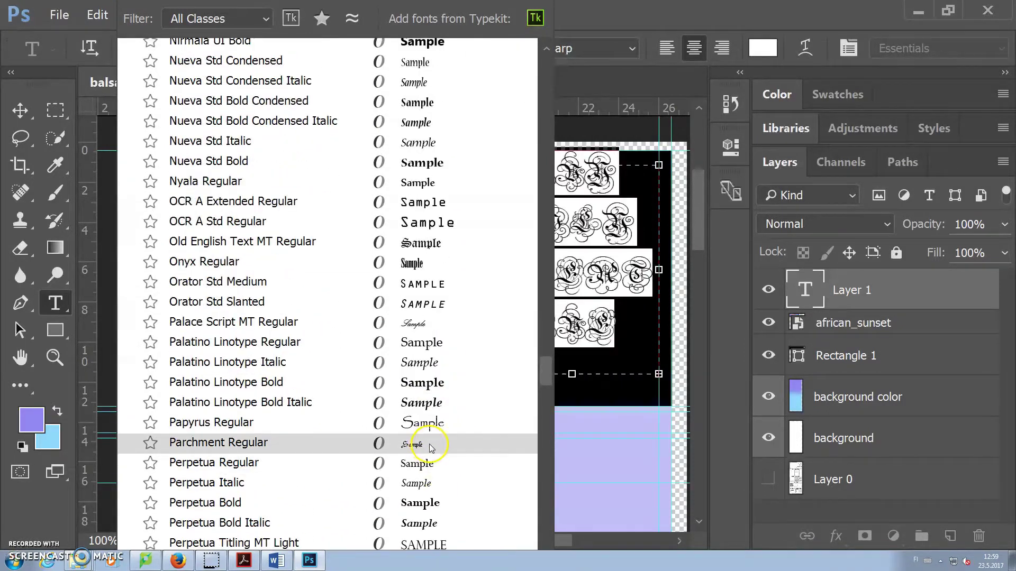
pyautogui.scroll(-6, 435, 466)
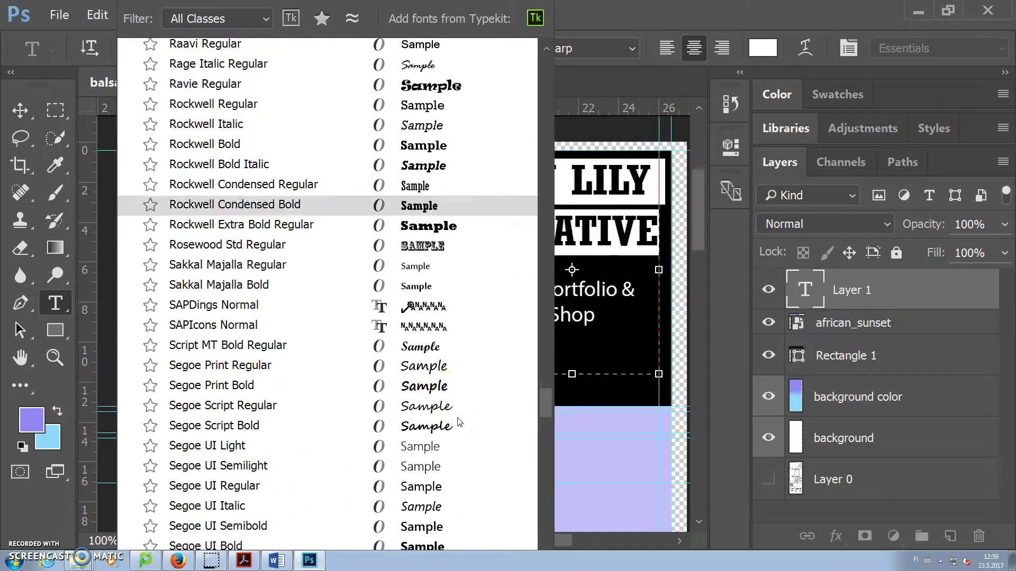
pyautogui.press('Escape')
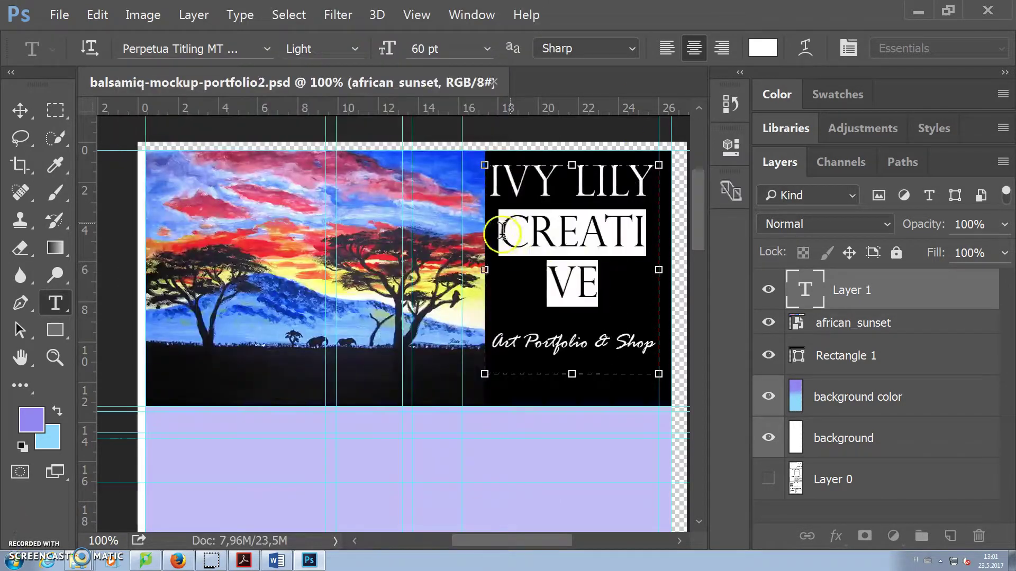
# Set the word "CREATIVE" to 48 pt and the "Art Portfolio & Shop" tagline to 36 pt
pyautogui.click(486, 49)
pyautogui.click(434, 221)
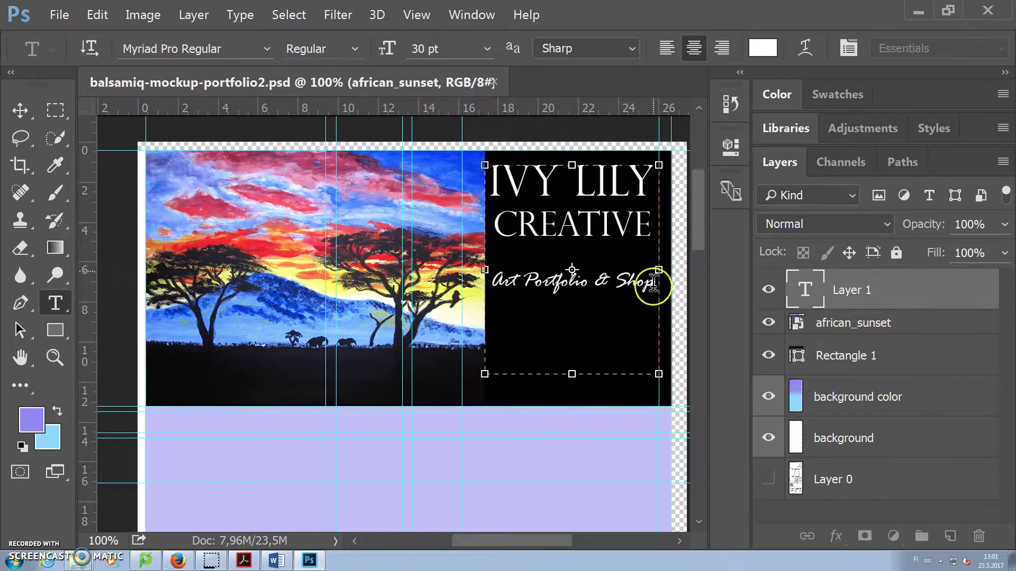
pyautogui.moveTo(662, 286); pyautogui.dragTo(487, 282)
pyautogui.click(486, 48)
pyautogui.click(441, 223)
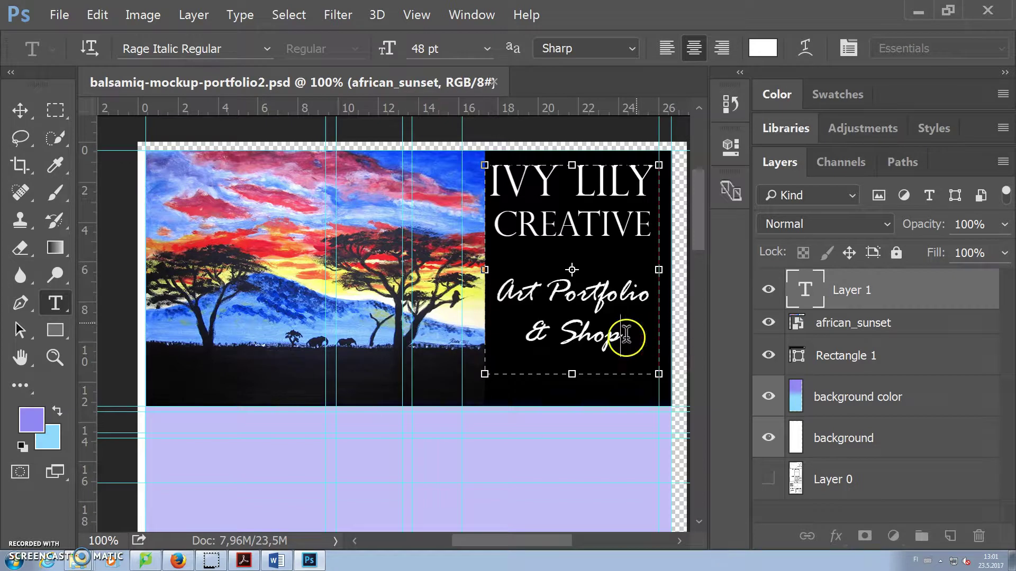
pyautogui.click(487, 48)
pyautogui.click(435, 209)
pyautogui.click(651, 227)
pyautogui.click(495, 170)
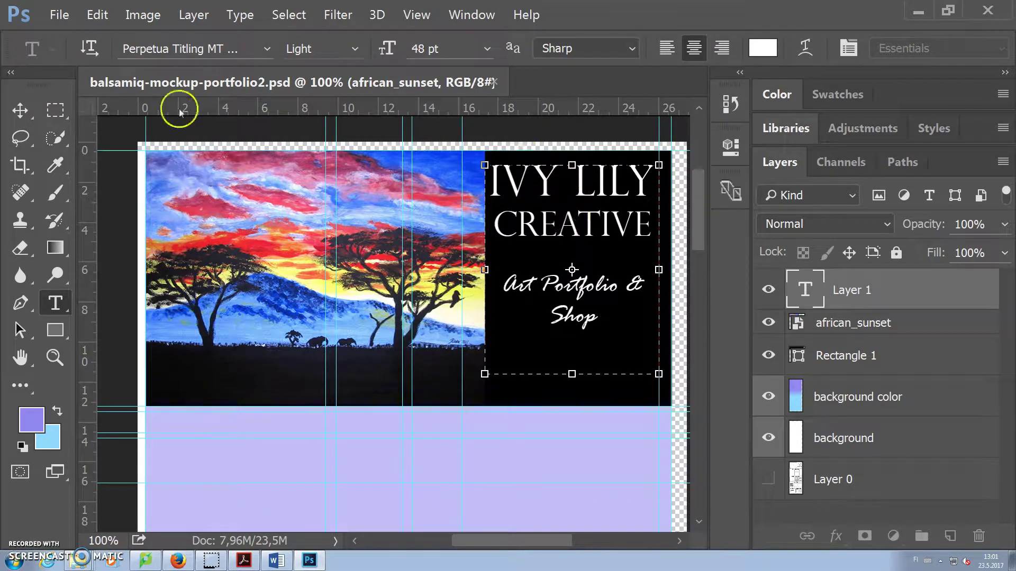
# Move the banner text down about 2.1 cm within the black area beside the picture
pyautogui.click(20, 110)
pyautogui.moveTo(579, 213); pyautogui.dragTo(585, 259)
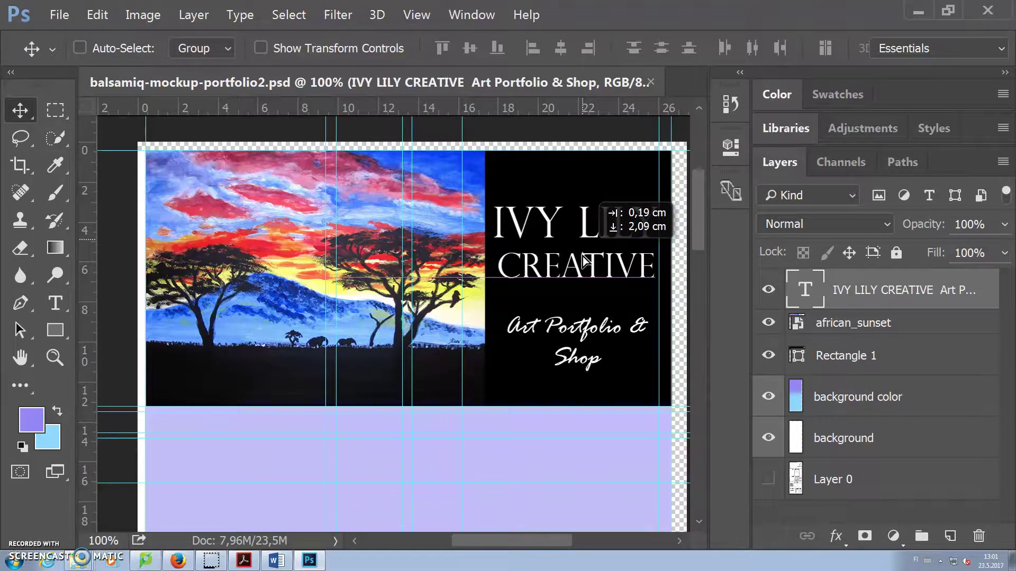
pyautogui.moveTo(585, 261); pyautogui.dragTo(585, 260)
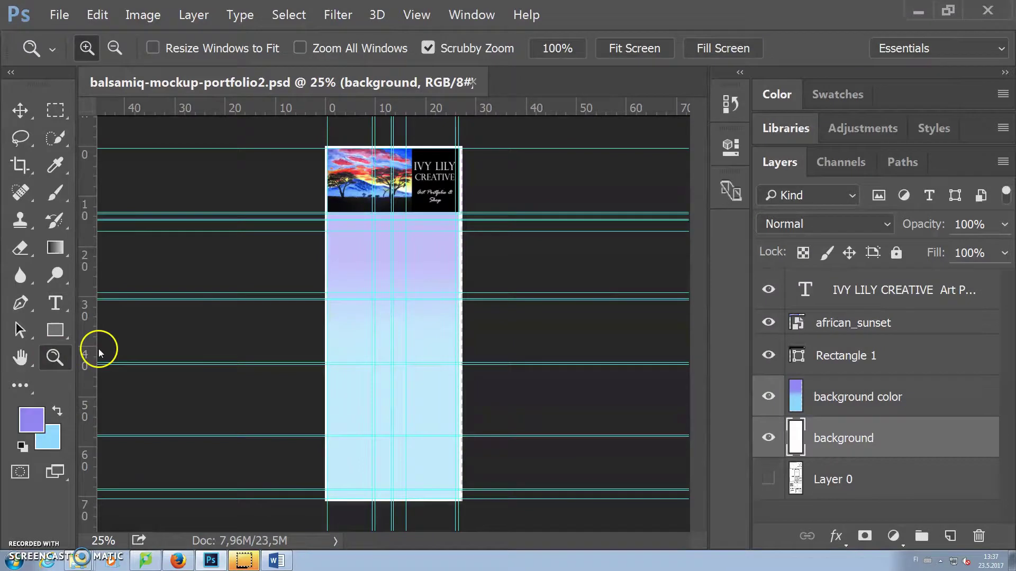
# Draw a white-filled rectangle about 979 × 40 px between the guides just below the banner
pyautogui.click(524, 236)
pyautogui.click(503, 249)
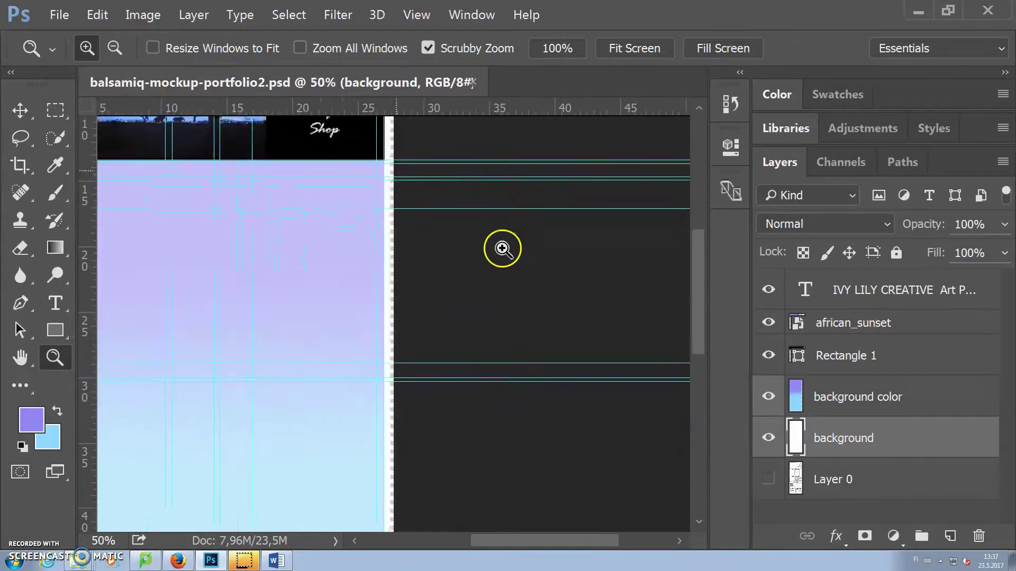
pyautogui.click(537, 422)
pyautogui.moveTo(565, 544)
pyautogui.mouseDown()
pyautogui.moveTo(522, 542)
pyautogui.moveTo(549, 541)
pyautogui.mouseUp()
pyautogui.click(628, 304)
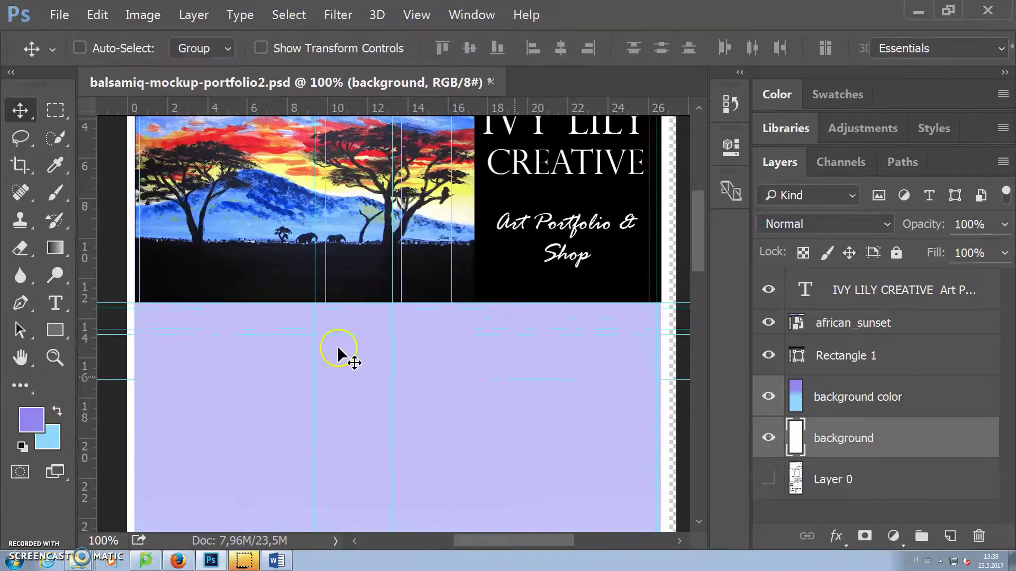
pyautogui.click(55, 329)
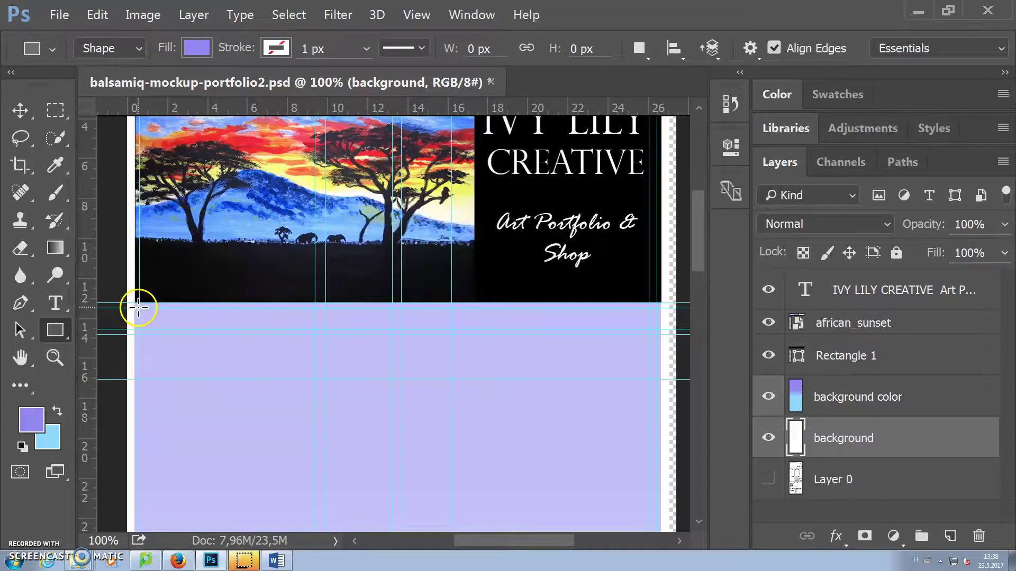
pyautogui.click(194, 49)
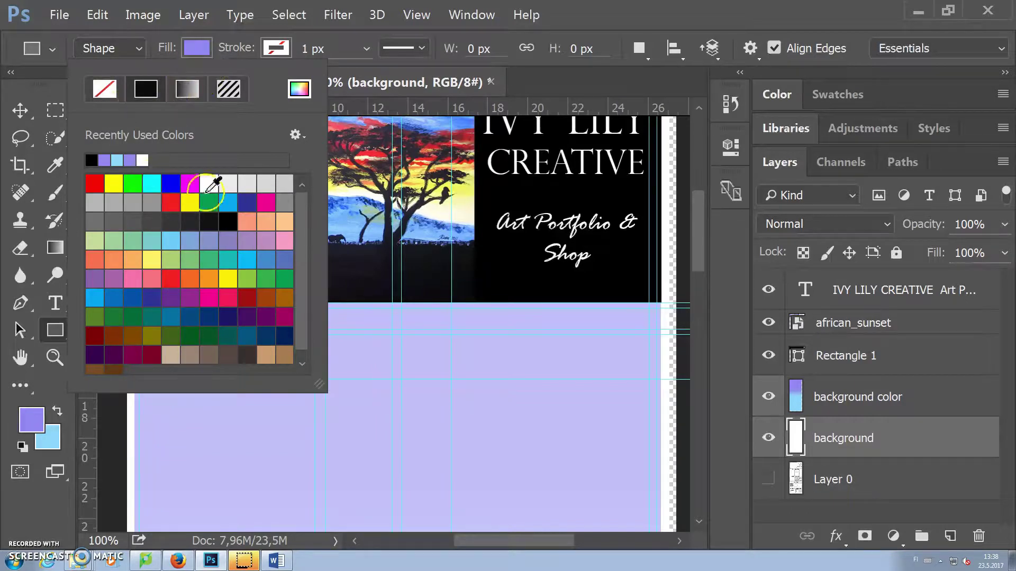
pyautogui.click(141, 161)
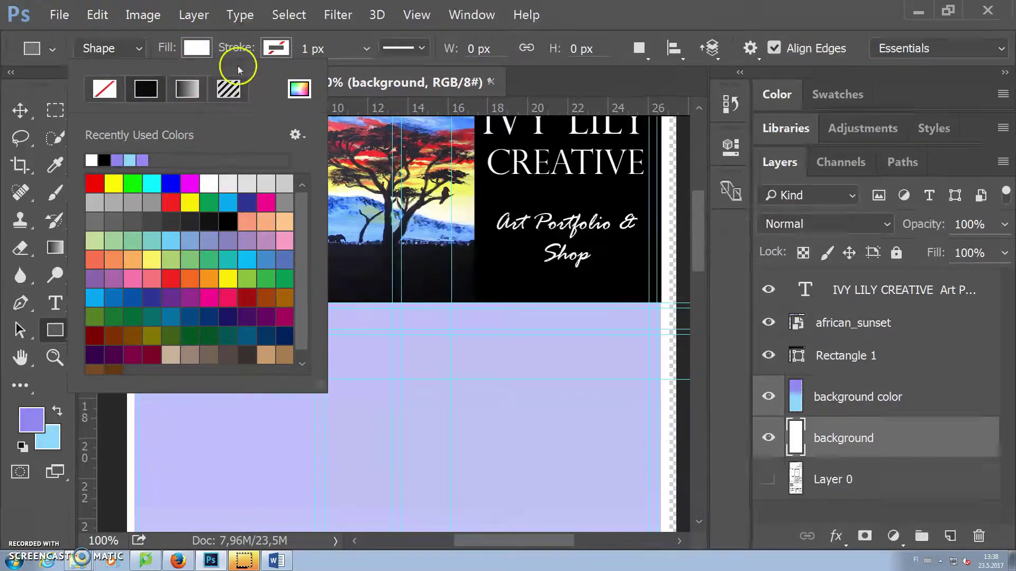
pyautogui.click(196, 47)
pyautogui.moveTo(139, 305); pyautogui.dragTo(656, 332)
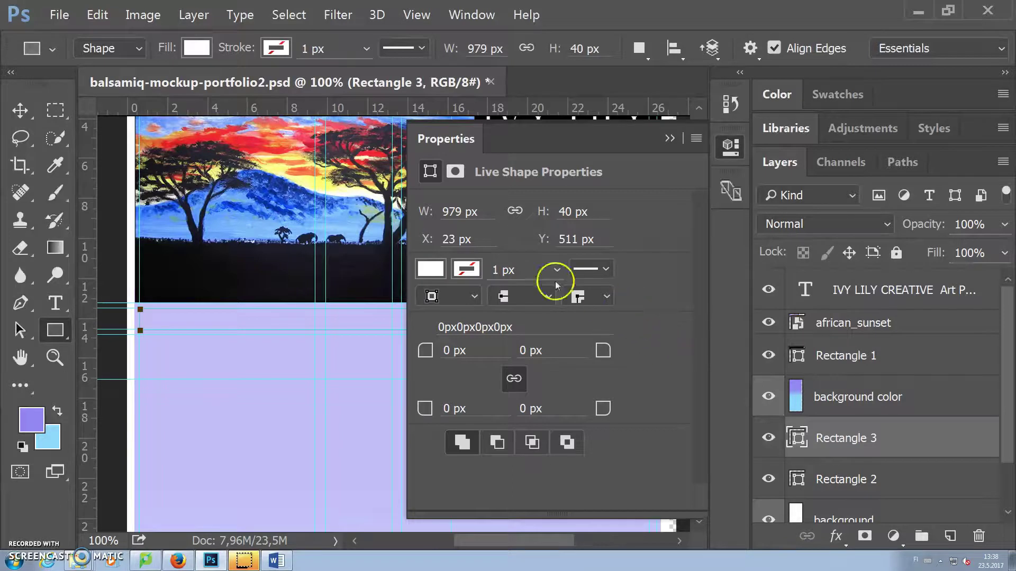
# Keep the menu bar rectangle's fill white and move its Rectangle 3 layer to the top of the layer stack
pyautogui.click(437, 269)
pyautogui.click(443, 316)
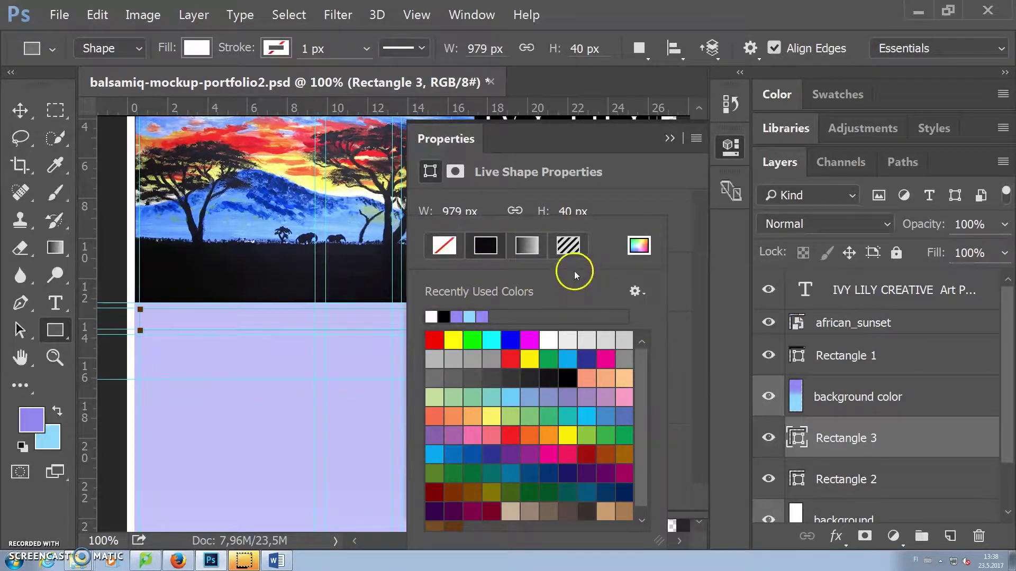
pyautogui.click(668, 139)
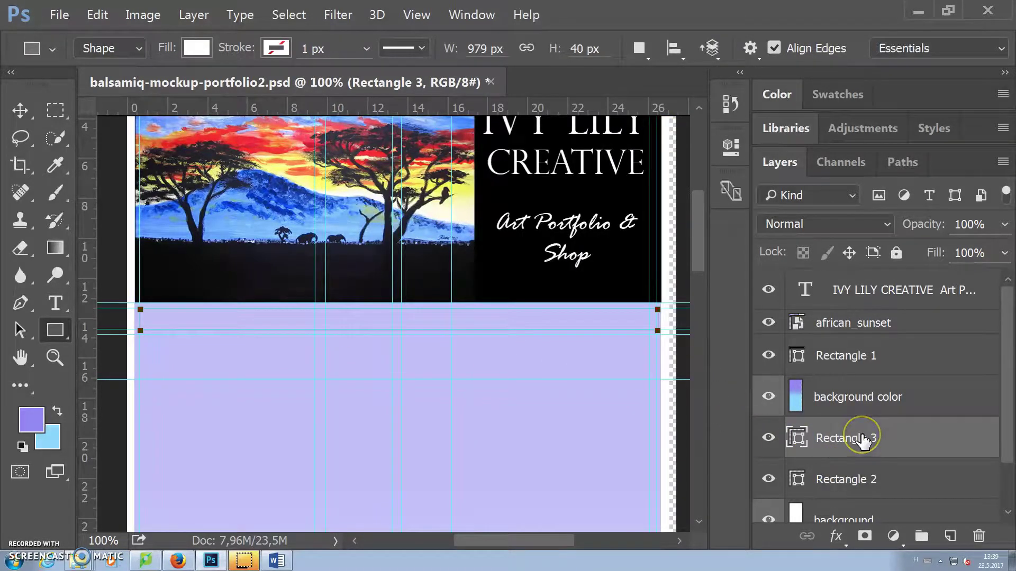
pyautogui.moveTo(862, 439); pyautogui.dragTo(868, 273)
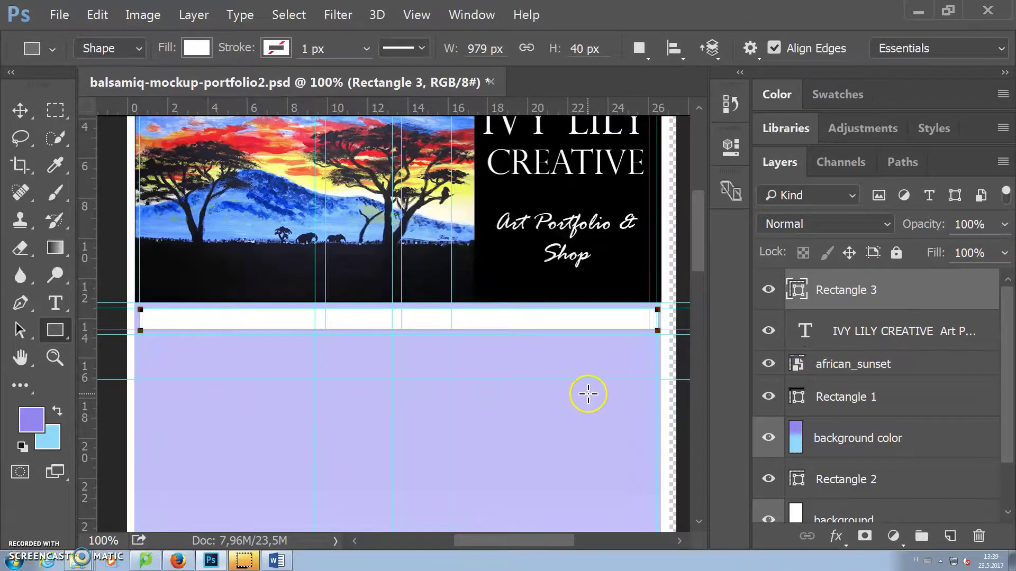
# Add a text box spanning the white menu bar, enter "HOME" and enlarge the box vertically
pyautogui.click(55, 303)
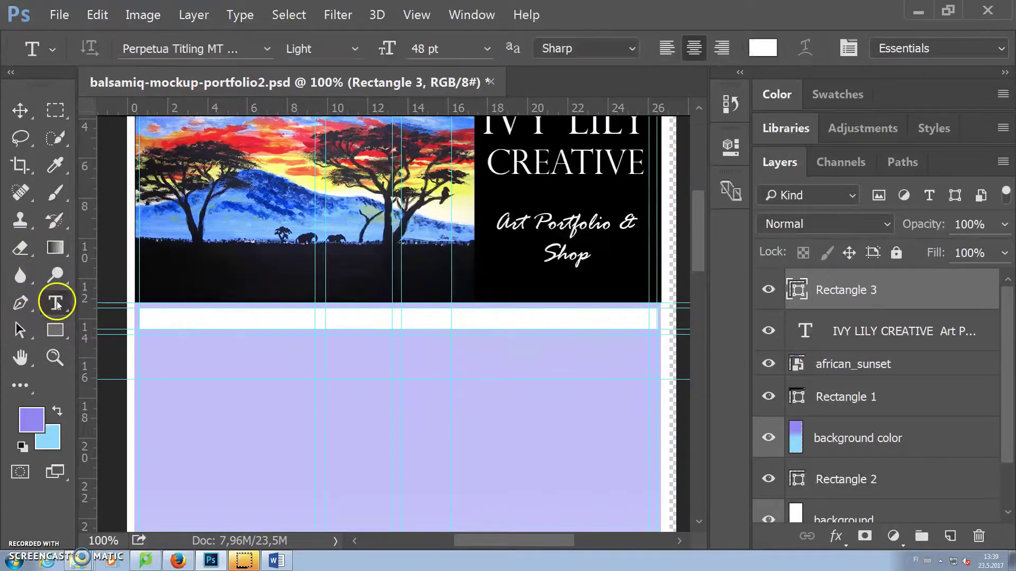
pyautogui.moveTo(150, 312); pyautogui.dragTo(647, 323)
pyautogui.moveTo(398, 335); pyautogui.dragTo(399, 358)
pyautogui.moveTo(401, 319); pyautogui.dragTo(400, 300)
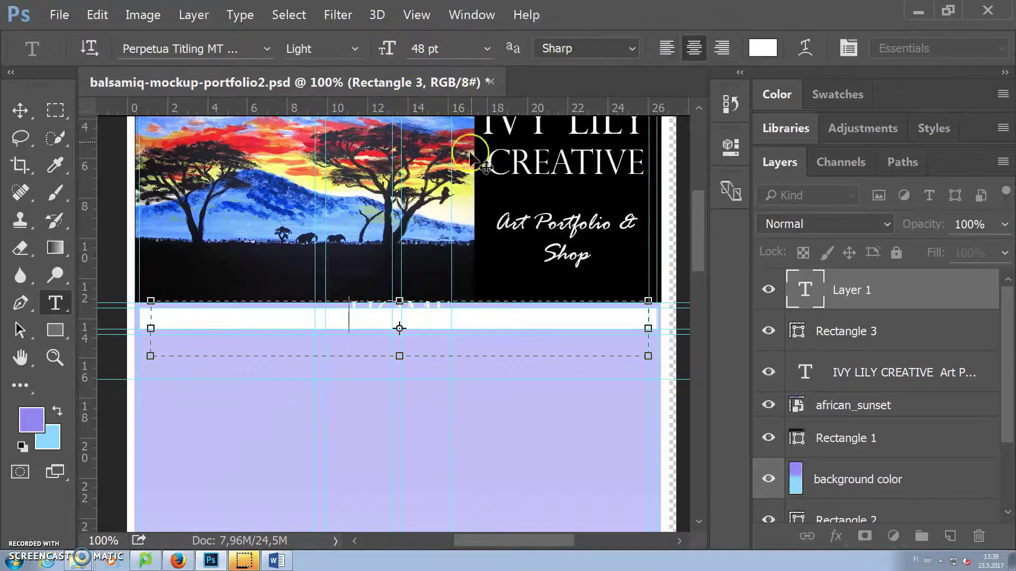
# Set the "HOME" menu text to 14 pt and color it black (000000)
pyautogui.moveTo(449, 315); pyautogui.dragTo(335, 326)
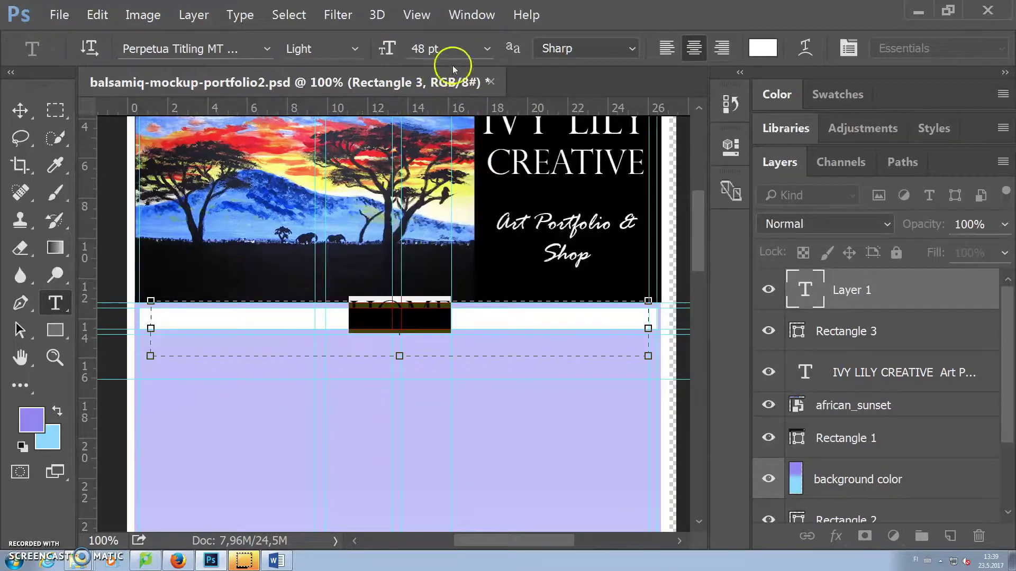
pyautogui.click(487, 48)
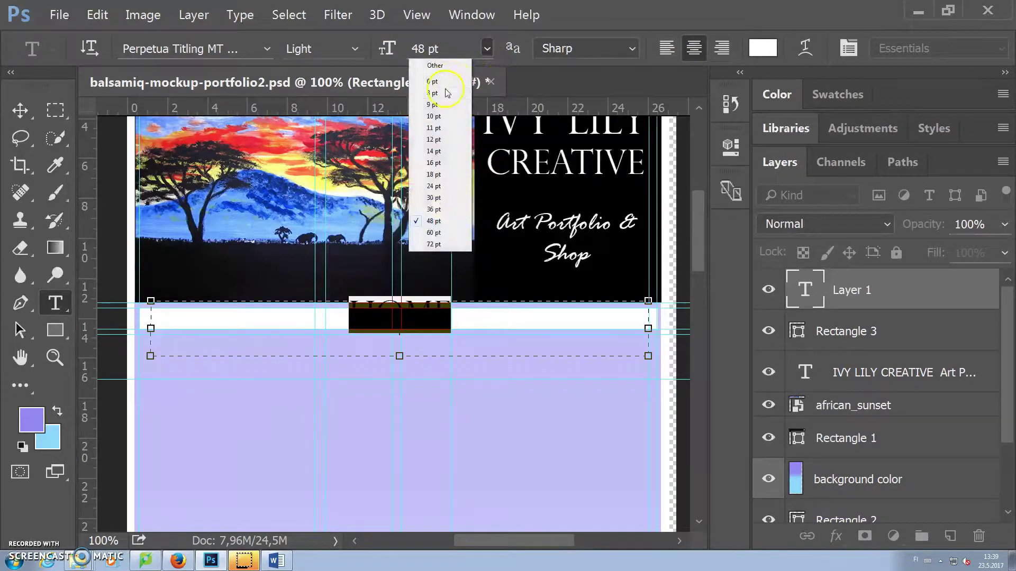
pyautogui.click(435, 151)
pyautogui.click(760, 48)
pyautogui.write('000000')
pyautogui.click(731, 95)
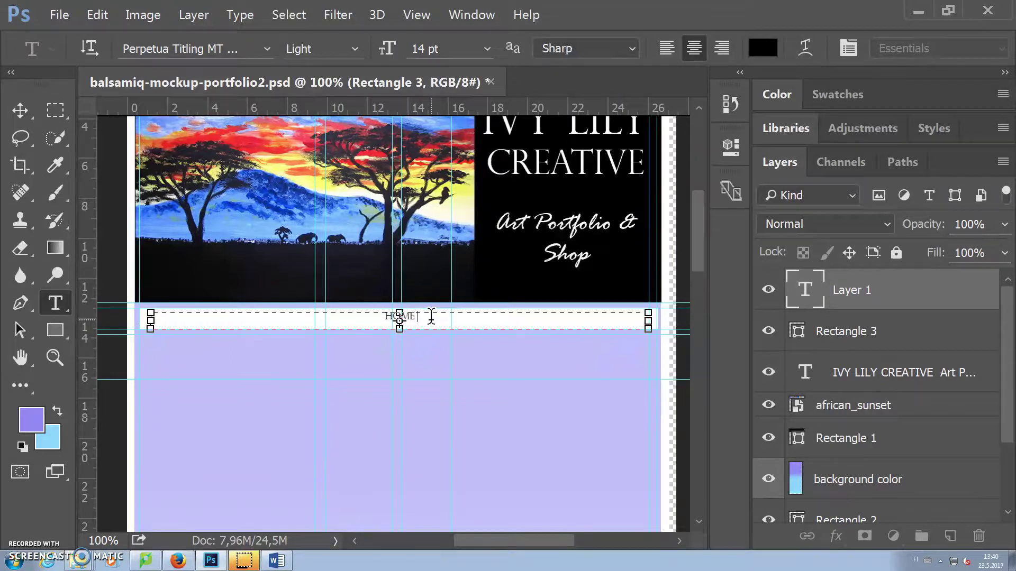
# Extend the menu text to "HOME ABOUT SHOP GALLERY VIDEO BLOG CONTACT" and set all of it to 24 pt
pyautogui.write('GALLERY VIDEO BLOG CONTACT')
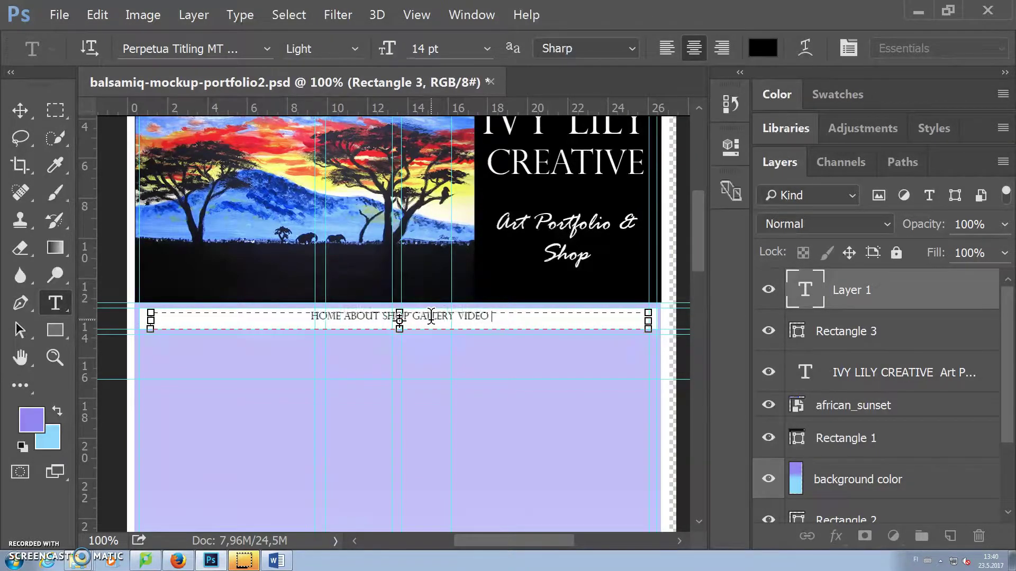
pyautogui.click(533, 319)
pyautogui.hotkey('ctrl', 'a')
pyautogui.click(487, 49)
pyautogui.click(435, 164)
pyautogui.click(487, 48)
pyautogui.click(435, 193)
pyautogui.click(487, 48)
pyautogui.click(435, 179)
pyautogui.click(622, 319)
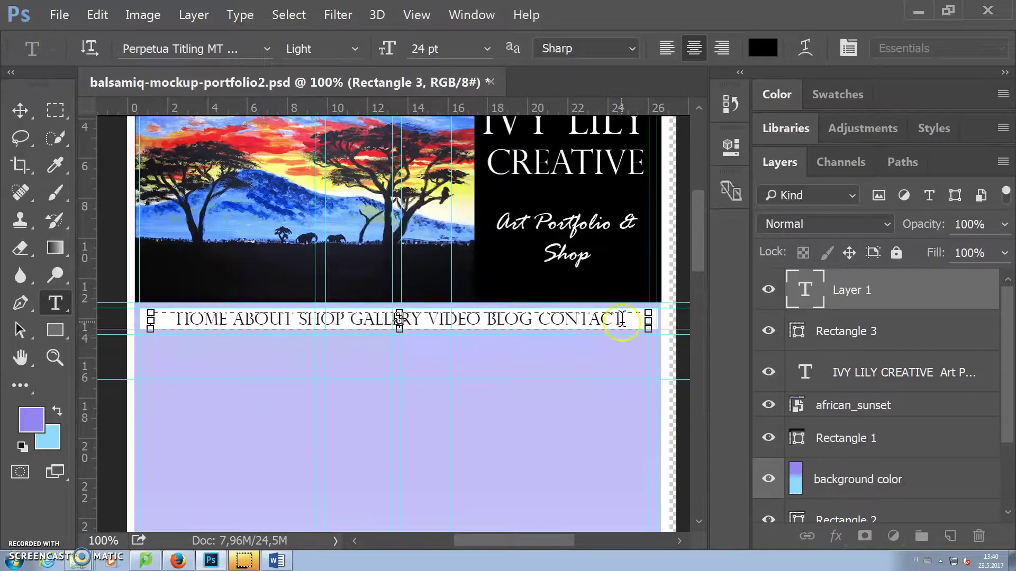
# Add extra spaces between the menu words in the white bar and commit the text
pyautogui.click(231, 320)
pyautogui.click(301, 321)
pyautogui.click(359, 320)
pyautogui.click(441, 321)
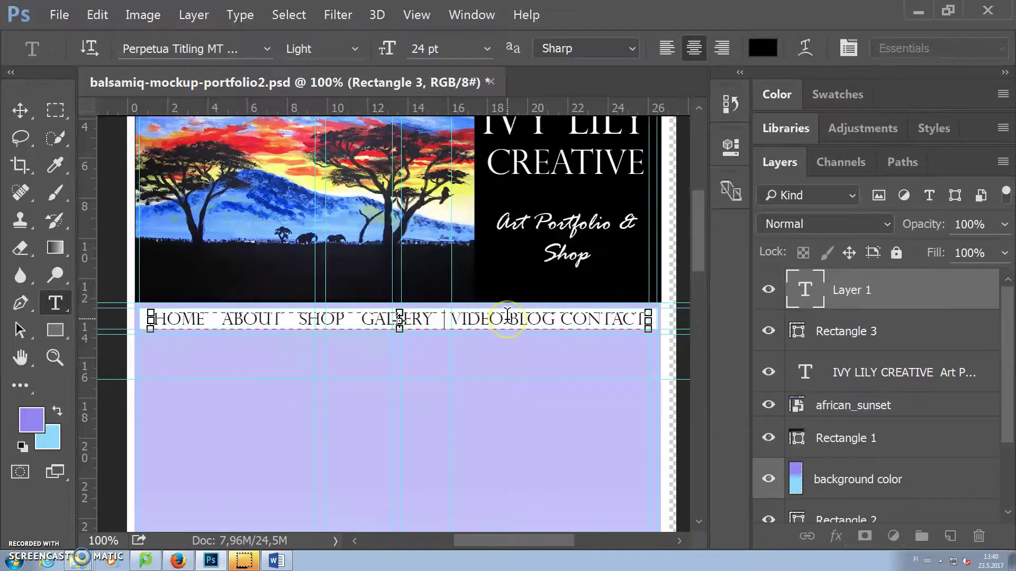
pyautogui.click(495, 321)
pyautogui.click(548, 321)
pyautogui.press('Return')
pyautogui.click(20, 110)
# Draw a white rectangle about 979 × 546 px below the menu bar, spanning the page width between the guides
pyautogui.scroll(5, 512, 370)
pyautogui.scroll(-5, 513, 371)
pyautogui.scroll(2, 513, 372)
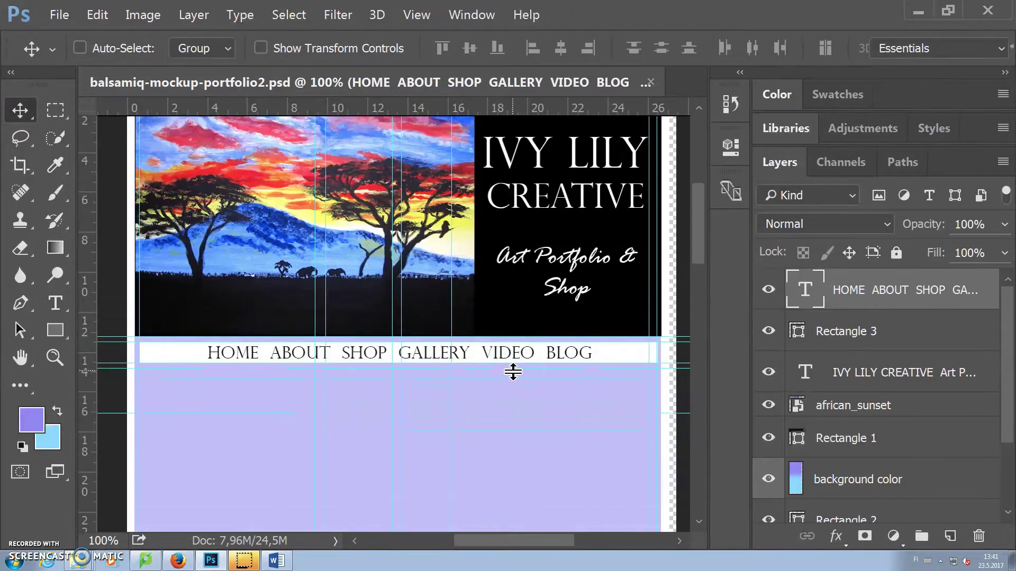
pyautogui.scroll(-3, 290, 365)
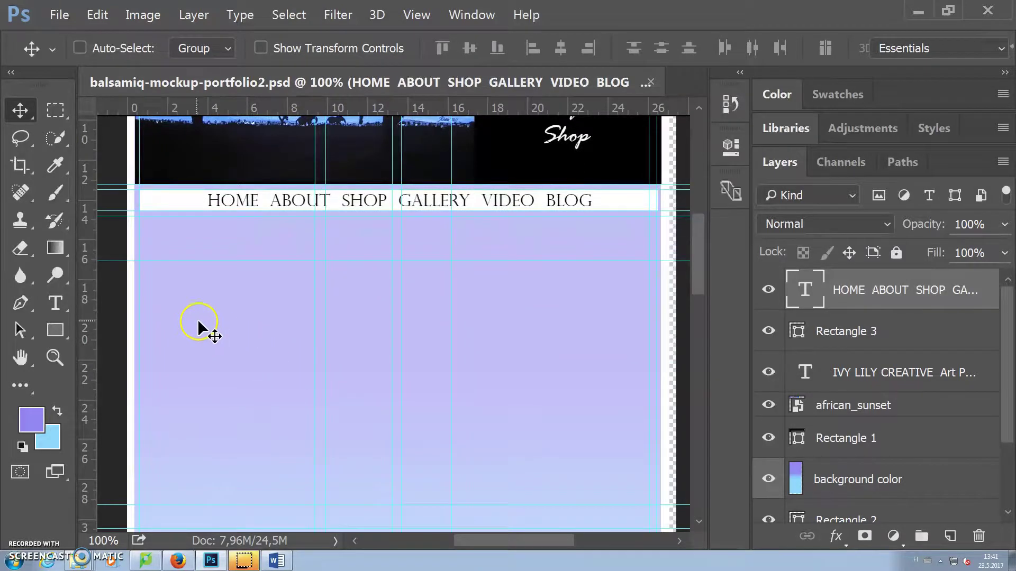
pyautogui.click(56, 329)
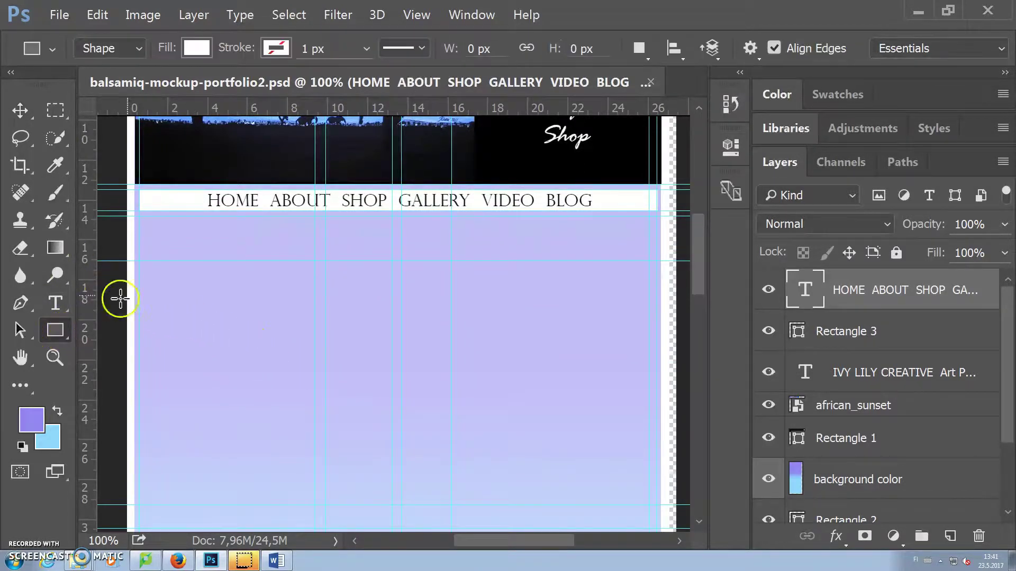
pyautogui.moveTo(140, 215); pyautogui.dragTo(658, 506)
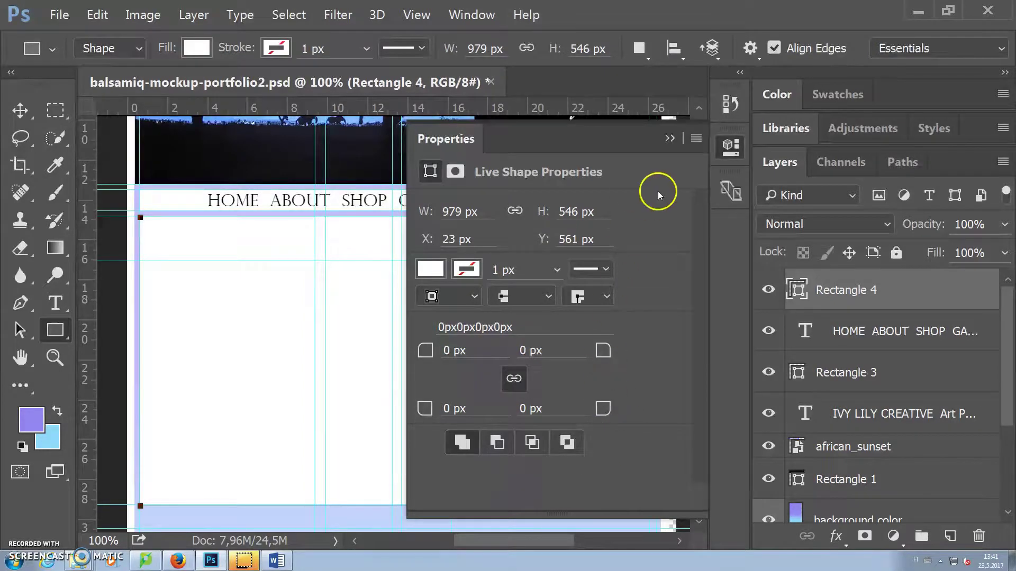
pyautogui.click(669, 138)
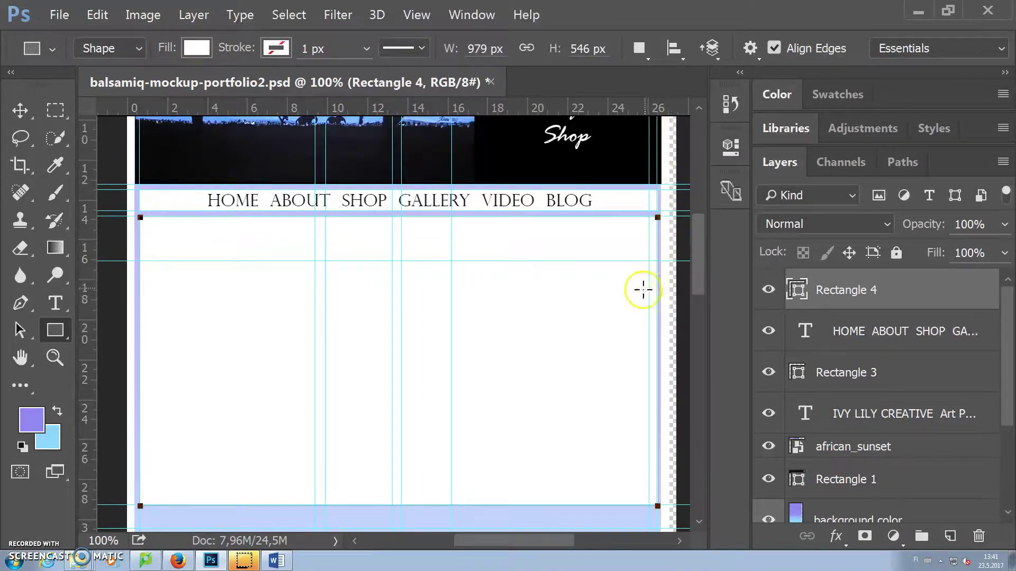
# Duplicate the "IVY LILY CREATIVE" text layer as "featured" and move the copy above all other layers
pyautogui.scroll(5, 320, 260)
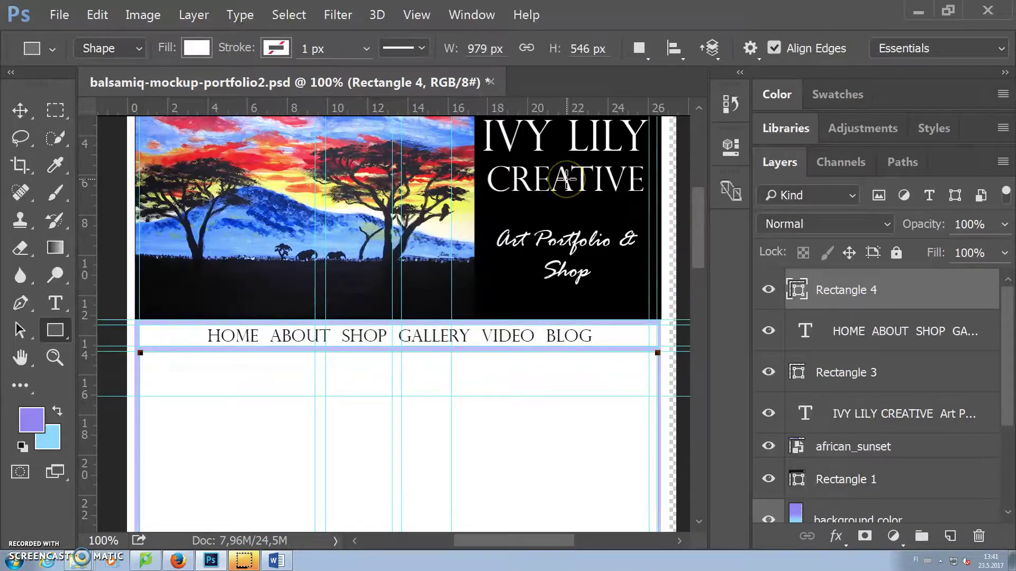
pyautogui.click(567, 179)
pyautogui.click(641, 142)
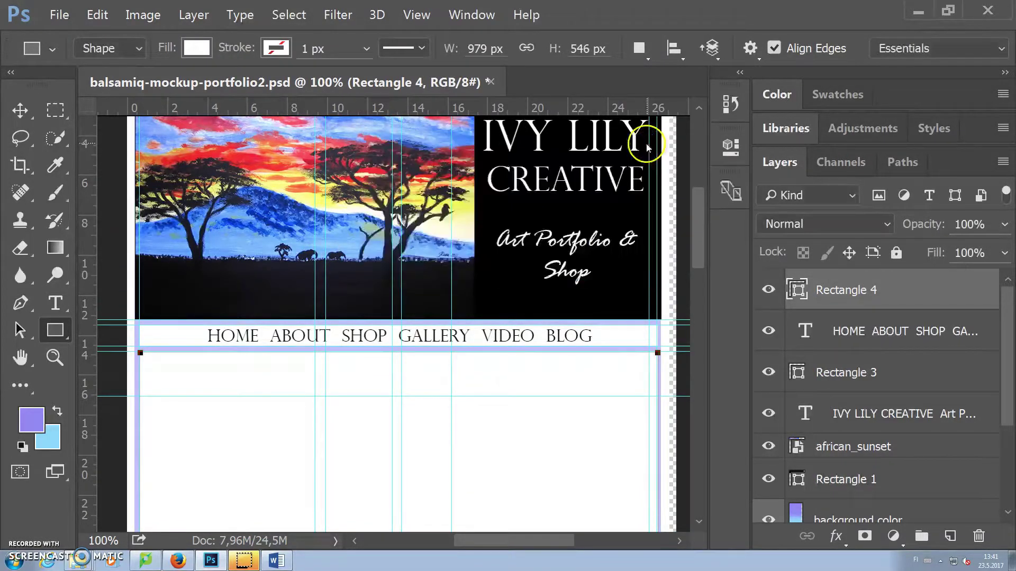
pyautogui.click(847, 415)
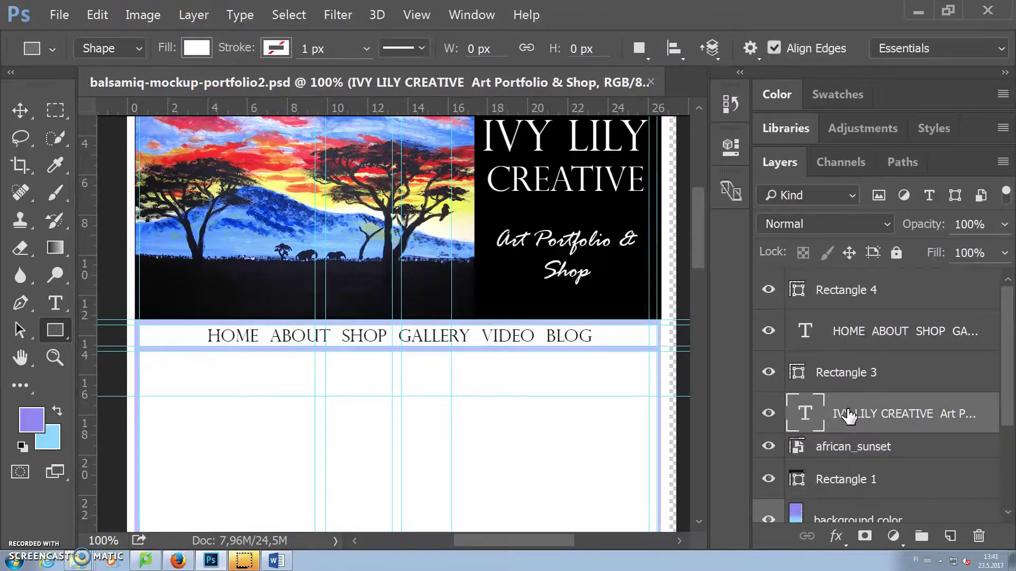
pyautogui.rightClick(847, 415)
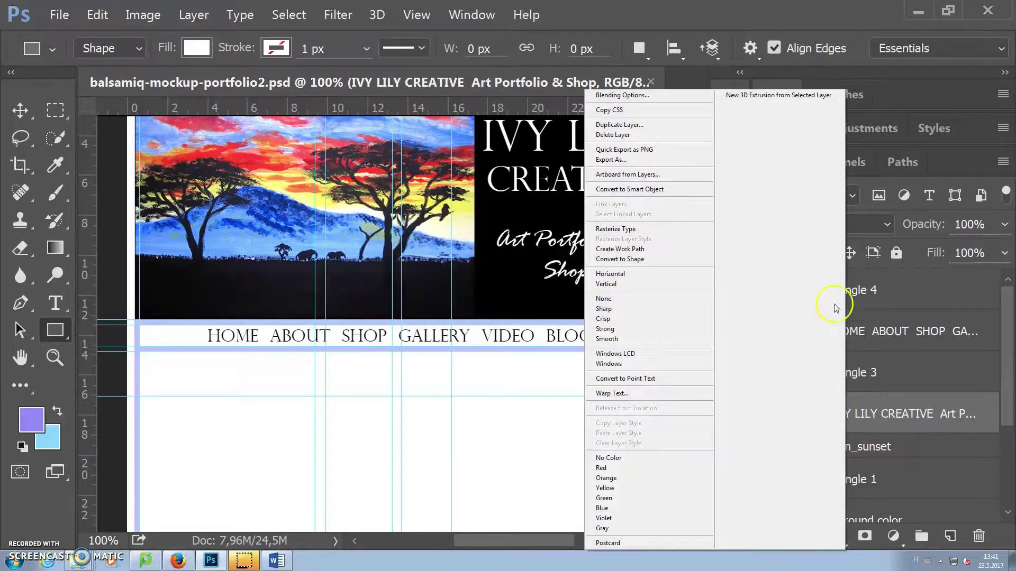
pyautogui.click(656, 130)
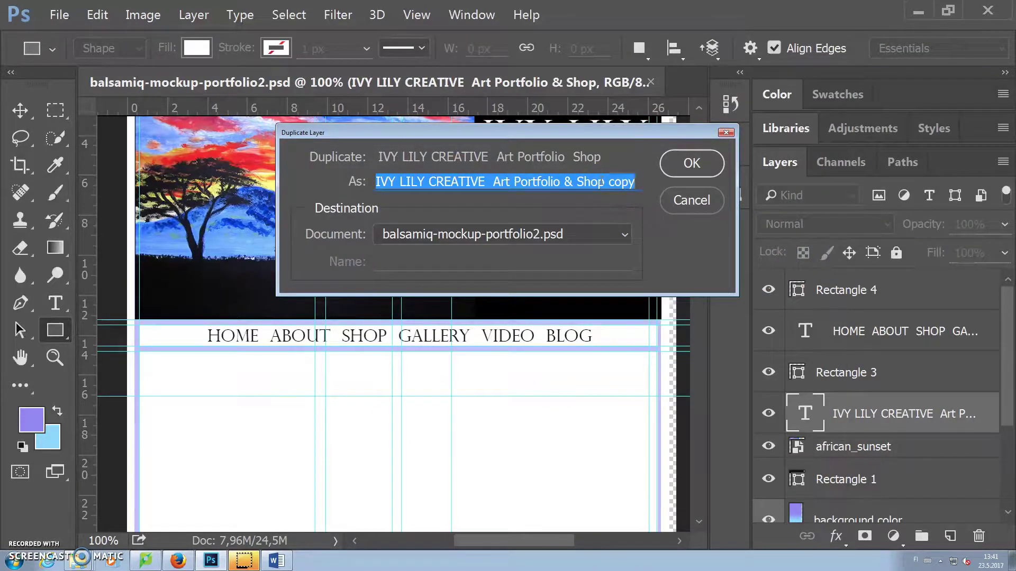
pyautogui.write('featured')
pyautogui.click(698, 159)
pyautogui.moveTo(867, 409); pyautogui.dragTo(864, 281)
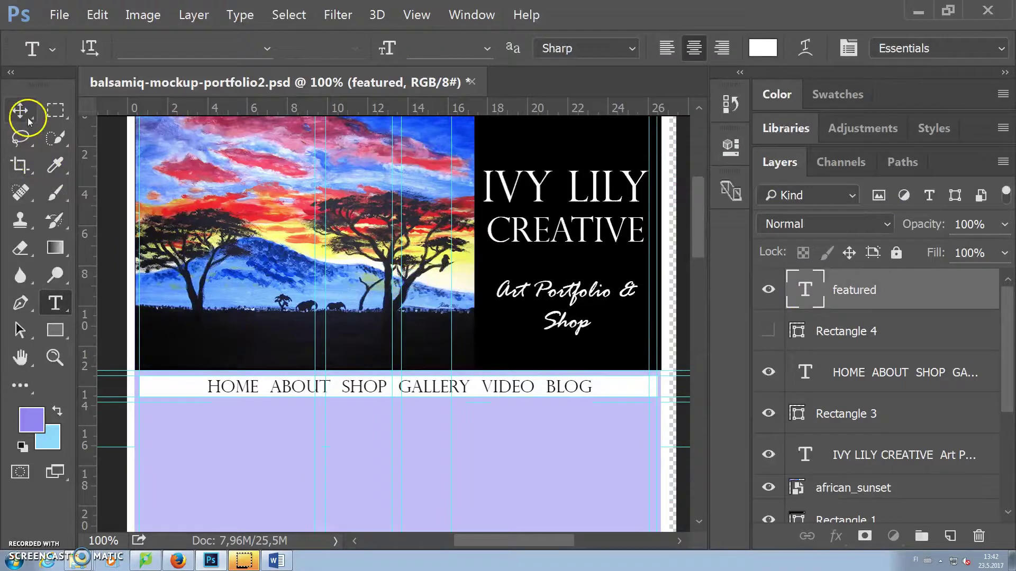
# Move the duplicated title text below the menu bar and replace its wording with "FEATURED WORKS"
pyautogui.click(22, 110)
pyautogui.moveTo(494, 233); pyautogui.dragTo(365, 458)
pyautogui.scroll(-5, 426, 424)
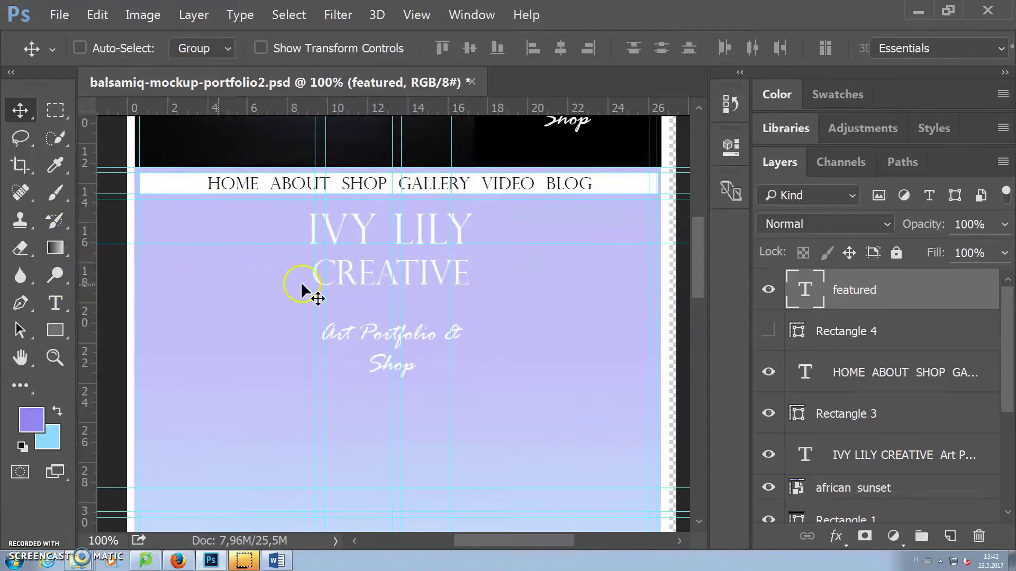
pyautogui.click(55, 304)
pyautogui.moveTo(468, 283); pyautogui.dragTo(307, 243)
pyautogui.press('BackSpace')
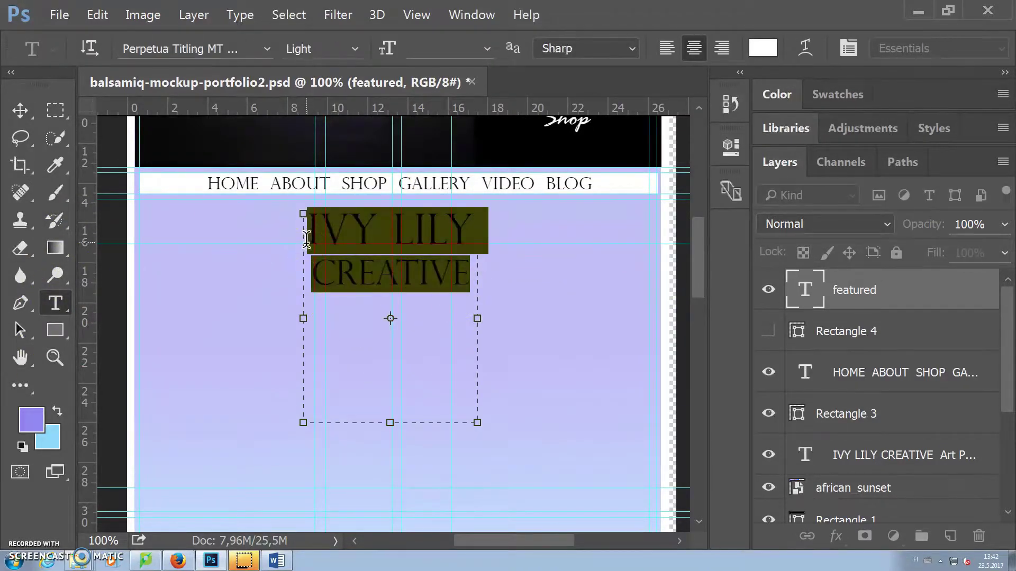
pyautogui.write('FEATURED WORKS')
# Color all of the "FEATURED WORKS" text black (000000)
pyautogui.hotkey('ctrl', 'a')
pyautogui.click(763, 47)
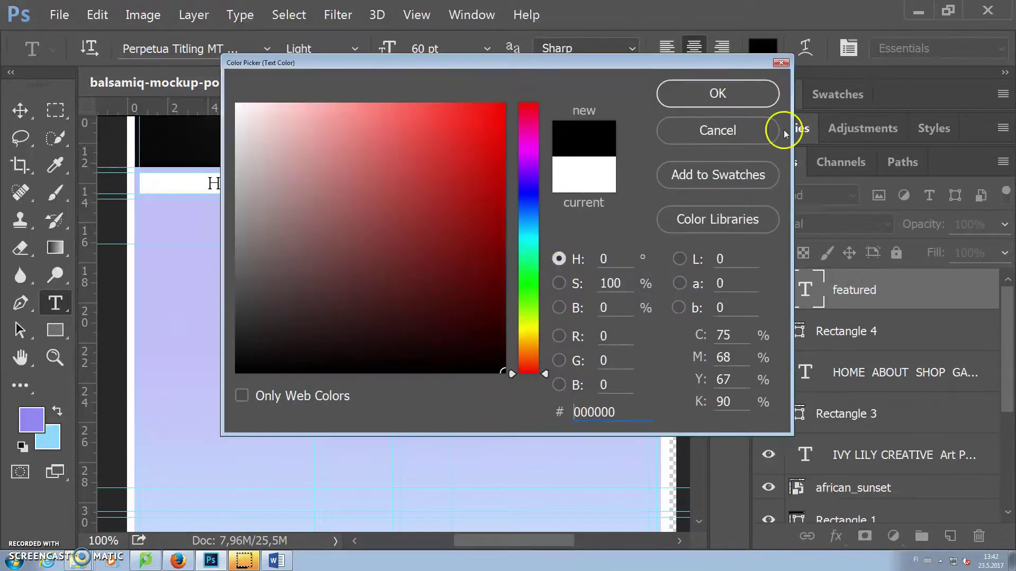
pyautogui.click(718, 94)
pyautogui.click(769, 331)
pyautogui.click(473, 341)
pyautogui.click(20, 111)
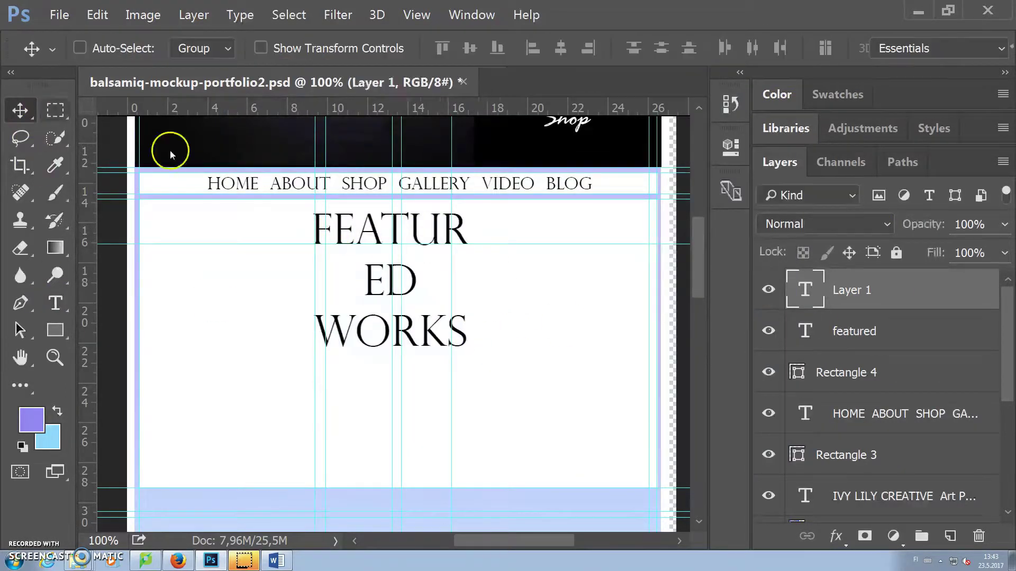
pyautogui.press('Delete')
pyautogui.click(846, 331)
pyautogui.click(769, 331)
# Widen the "FEATURED WORKS" text box across the content area to fit one line, and show the white rectangle behind it
pyautogui.click(55, 303)
pyautogui.click(339, 329)
pyautogui.moveTo(481, 322); pyautogui.dragTo(564, 315)
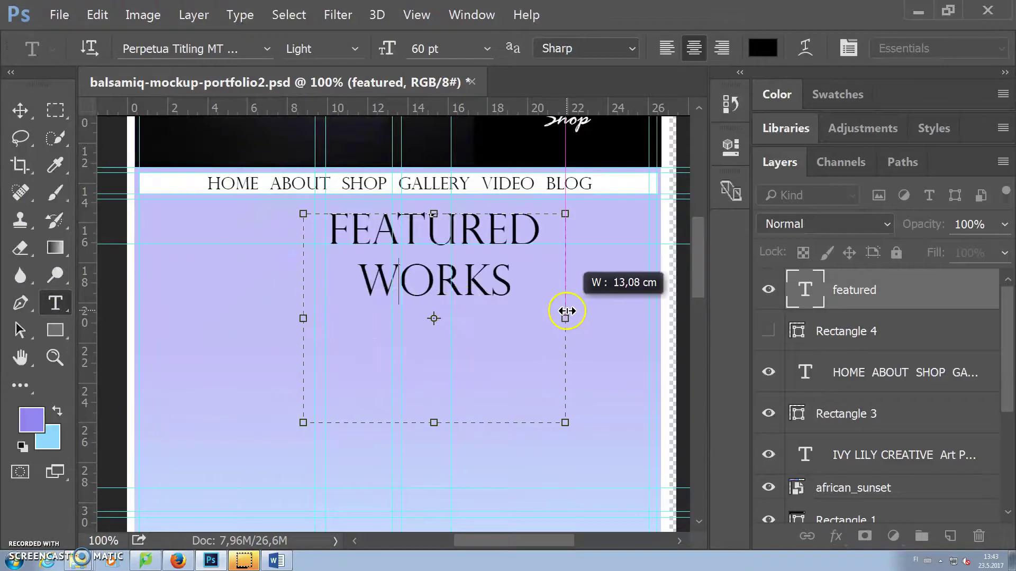
pyautogui.moveTo(303, 318); pyautogui.dragTo(150, 318)
pyautogui.moveTo(565, 319); pyautogui.dragTo(648, 318)
pyautogui.moveTo(148, 327); pyautogui.dragTo(140, 318)
pyautogui.moveTo(394, 214); pyautogui.dragTo(394, 213)
pyautogui.click(768, 331)
pyautogui.scroll(-1, 371, 333)
pyautogui.press('v')
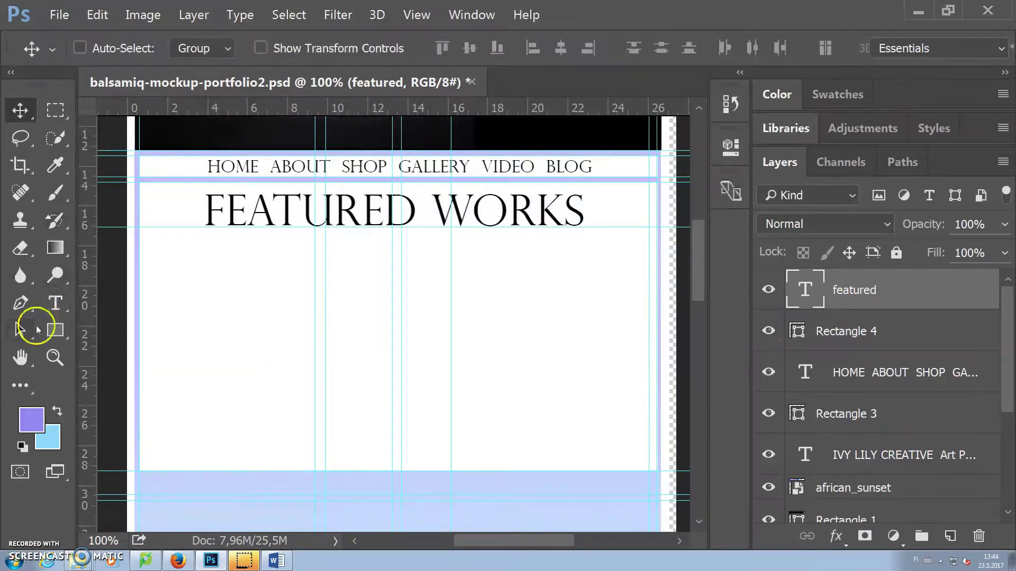
# Add a text box in the white area's lower-right corner reading "SEE MORE >>" at 16 pt
pyautogui.click(55, 303)
pyautogui.moveTo(495, 450); pyautogui.dragTo(644, 470)
pyautogui.moveTo(570, 453); pyautogui.dragTo(573, 424)
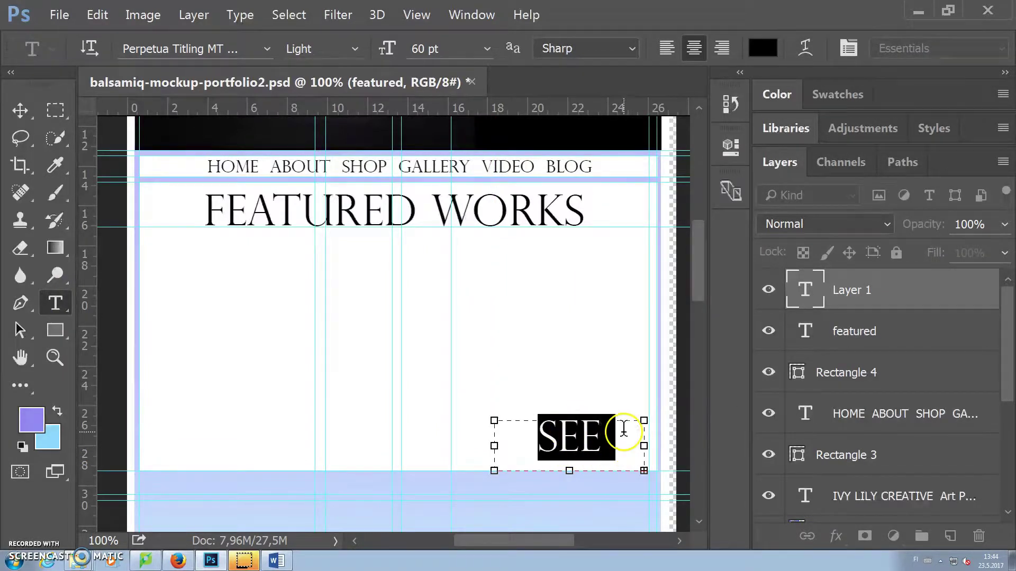
pyautogui.click(487, 48)
pyautogui.click(434, 163)
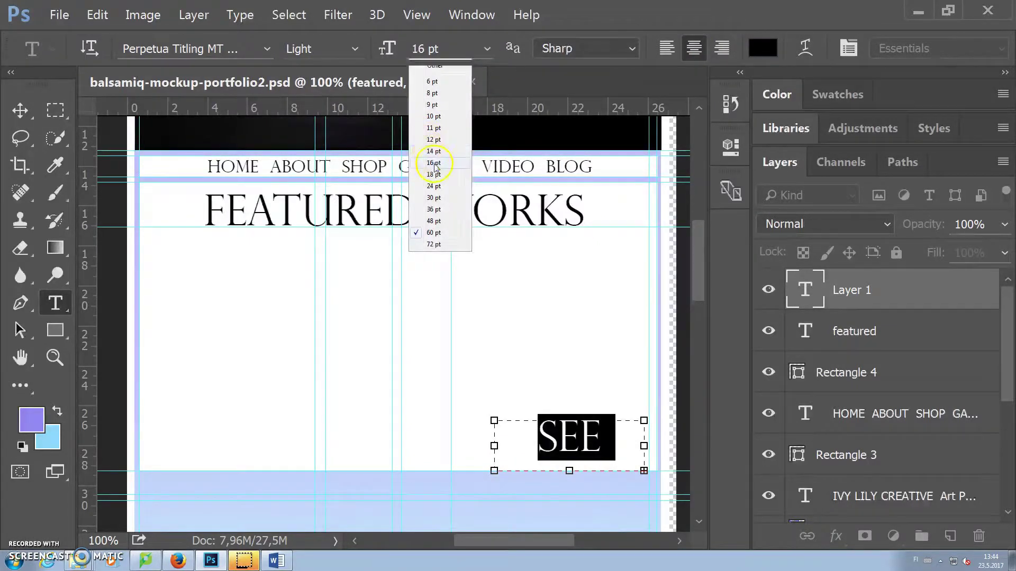
pyautogui.click(612, 426)
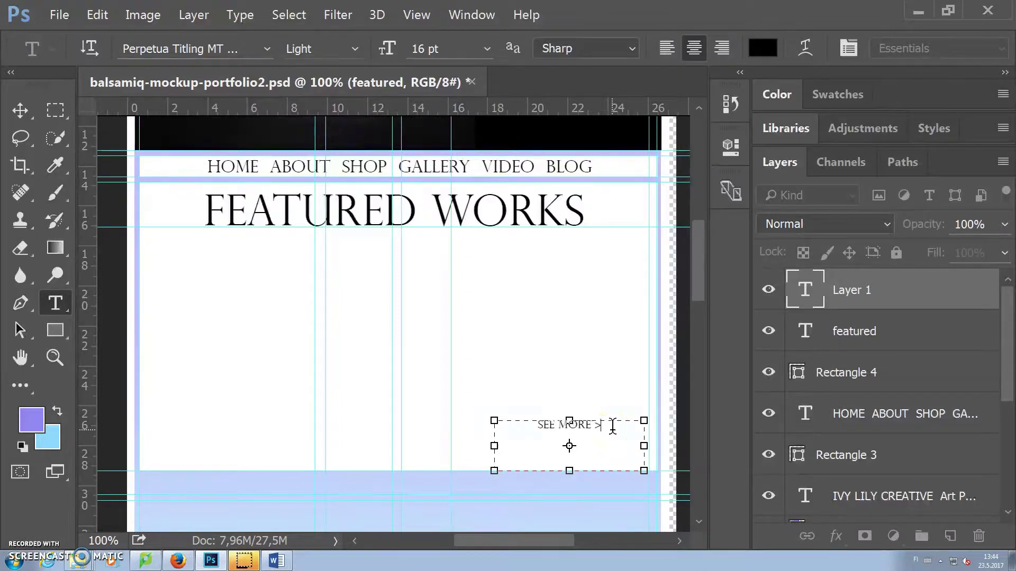
# Reduce the height of the "SEE MORE >>" text box and set its text to 24 pt
pyautogui.moveTo(569, 420); pyautogui.dragTo(523, 447)
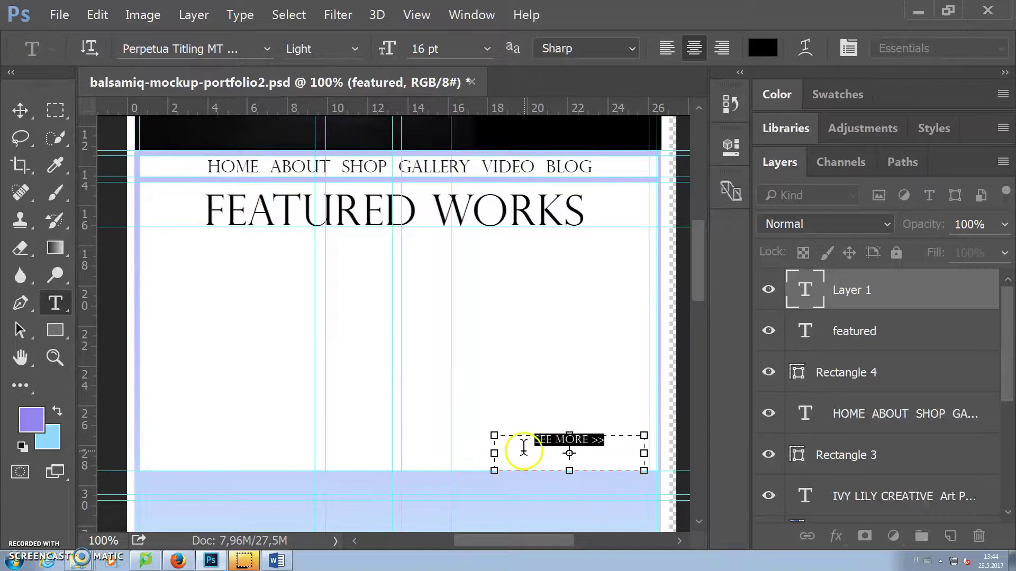
pyautogui.click(487, 49)
pyautogui.click(434, 187)
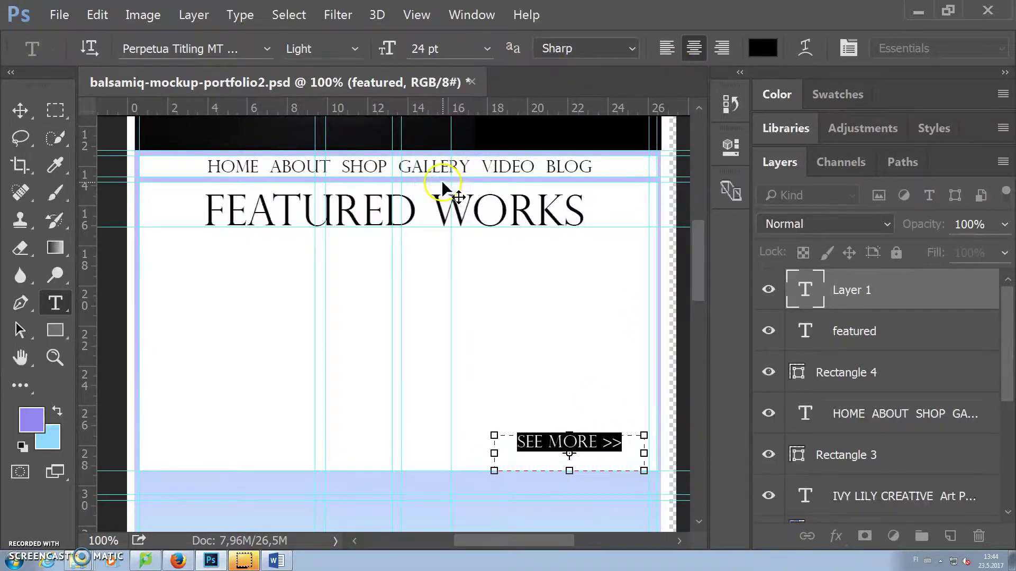
# Underline the "SEE MORE >>" text and fit its box into the lower-right corner of the white area
pyautogui.moveTo(629, 453); pyautogui.dragTo(500, 439)
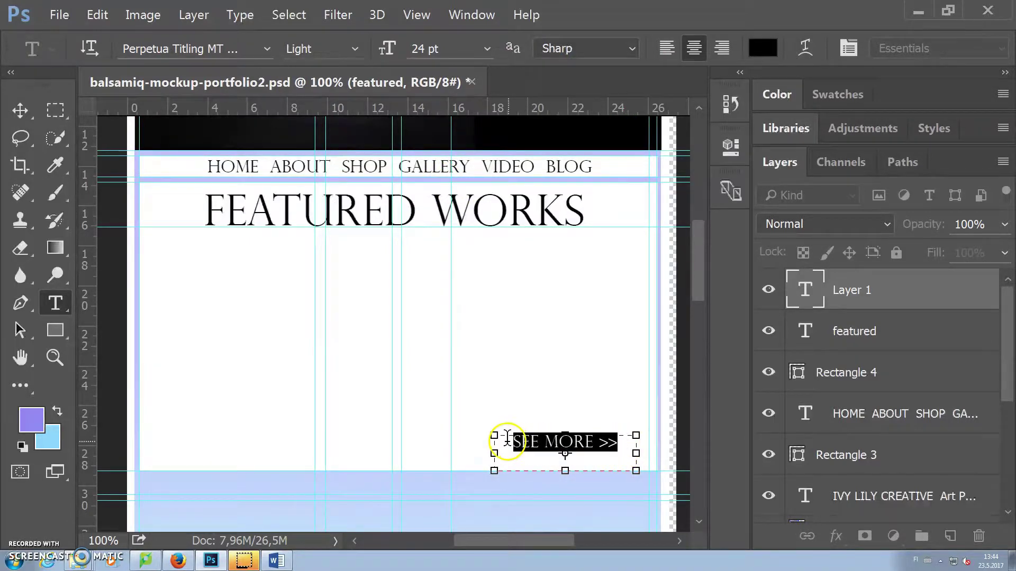
pyautogui.click(852, 53)
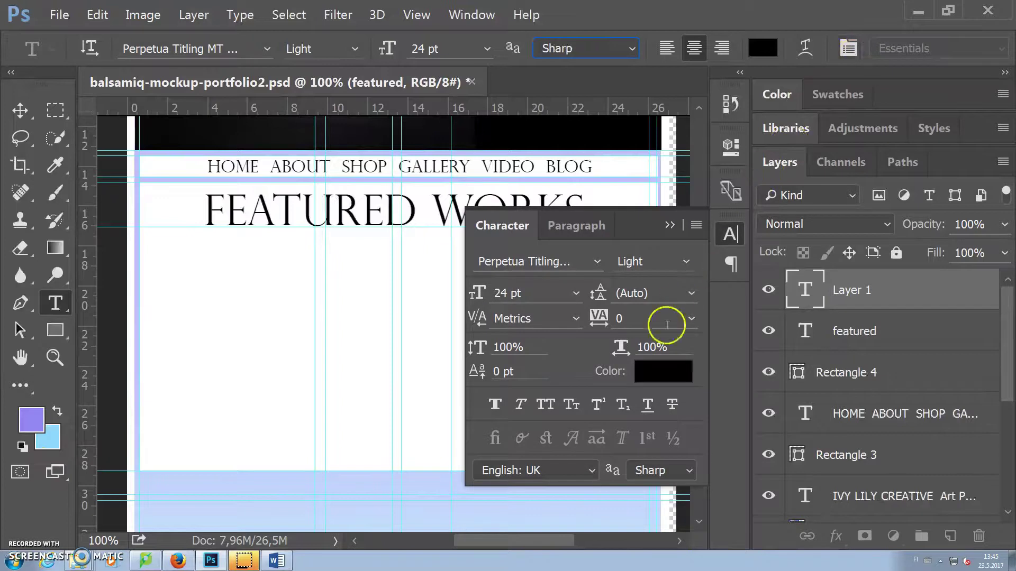
pyautogui.click(646, 406)
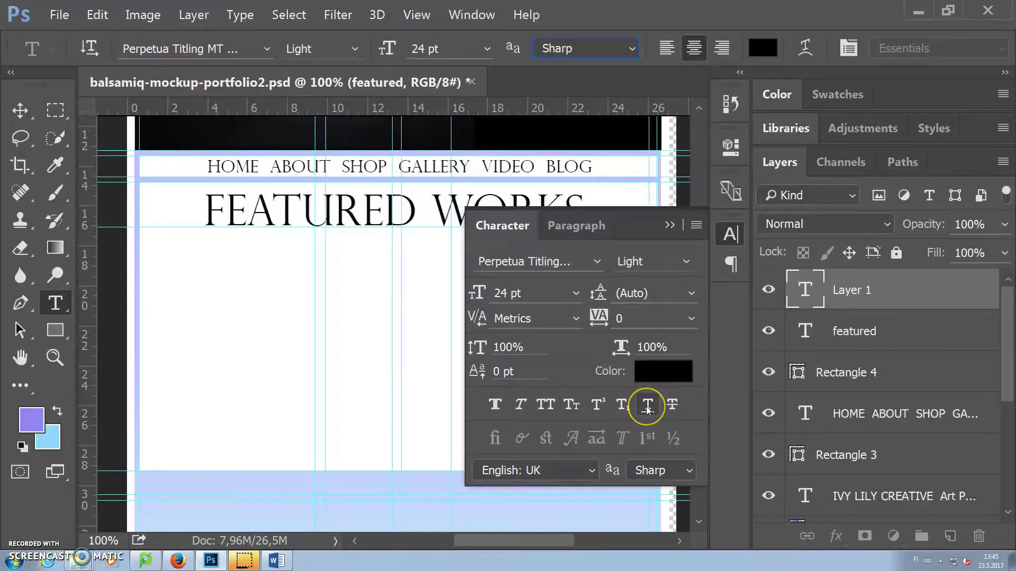
pyautogui.click(670, 226)
pyautogui.click(625, 437)
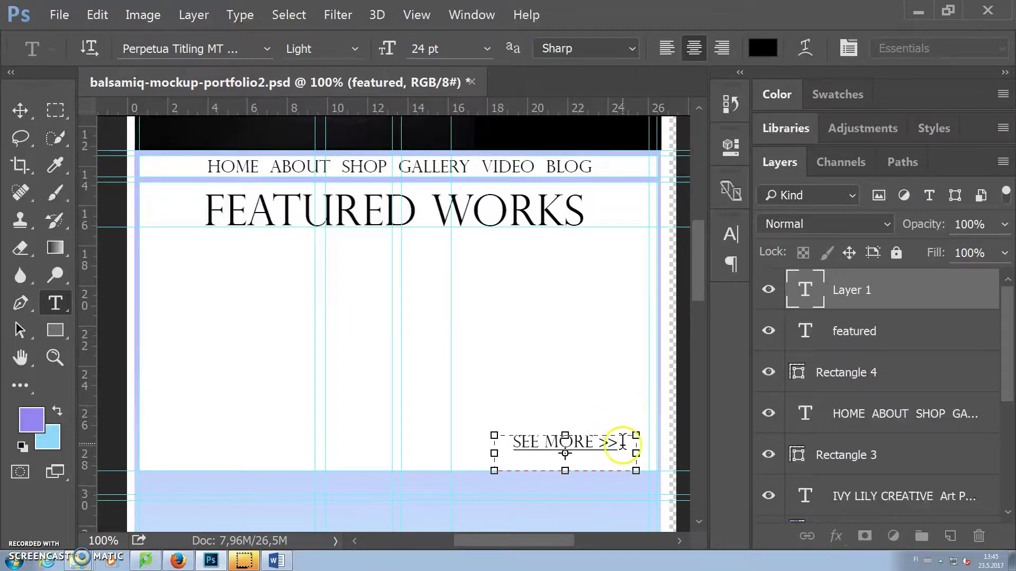
pyautogui.moveTo(565, 437); pyautogui.dragTo(587, 455)
pyautogui.click(20, 110)
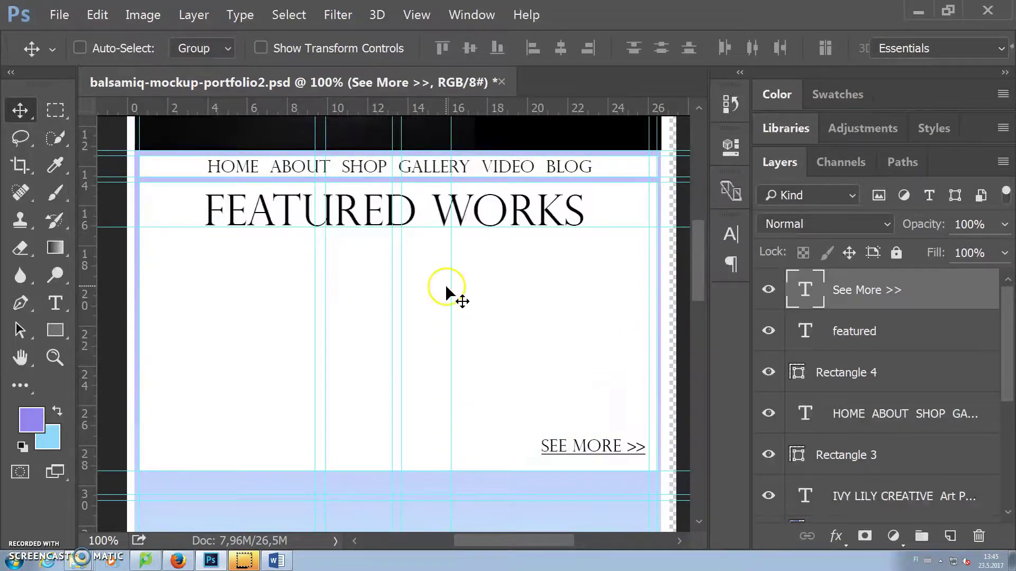
# Place the painting12 image as embedded, scaled to about 27%, at the left edge just below the "FEATURED WORKS" heading
pyautogui.click(53, 15)
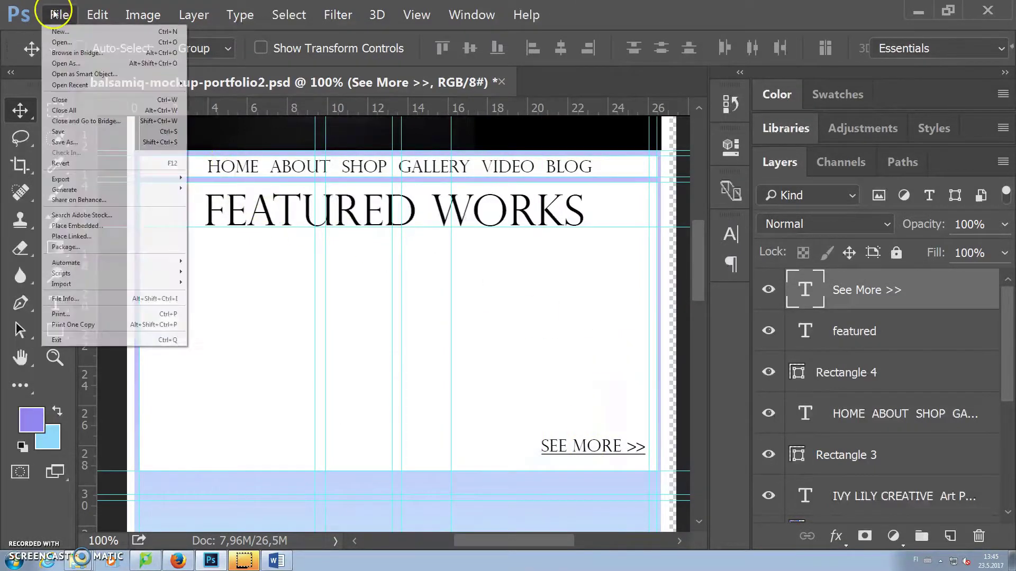
pyautogui.click(80, 226)
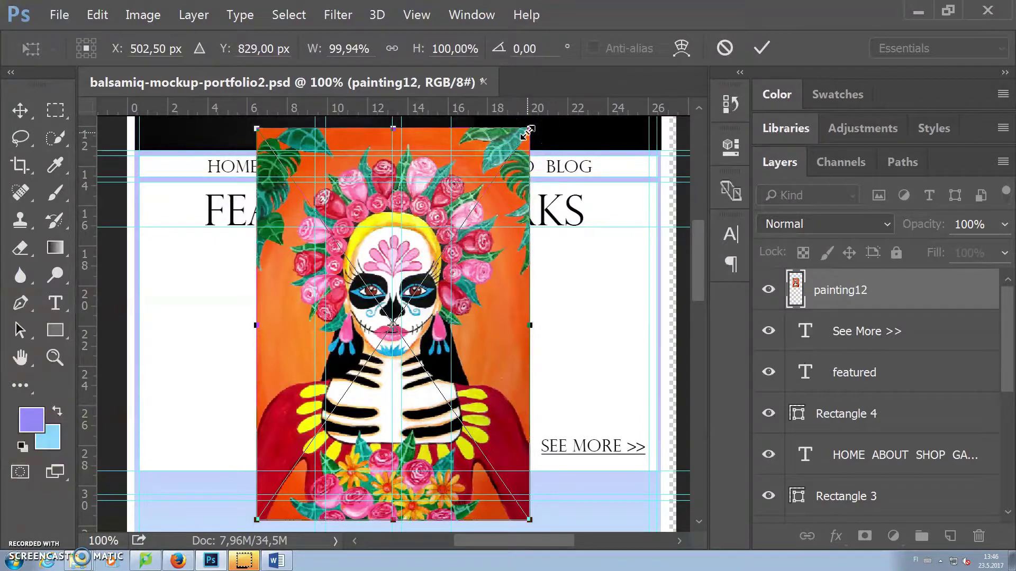
pyautogui.moveTo(525, 134)
pyautogui.mouseDown()
pyautogui.moveTo(492, 137)
pyautogui.moveTo(376, 336)
pyautogui.moveTo(324, 397)
pyautogui.moveTo(321, 430)
pyautogui.moveTo(300, 407)
pyautogui.moveTo(254, 273)
pyautogui.moveTo(191, 252)
pyautogui.moveTo(196, 270)
pyautogui.moveTo(183, 263)
pyautogui.moveTo(195, 262)
pyautogui.mouseUp()
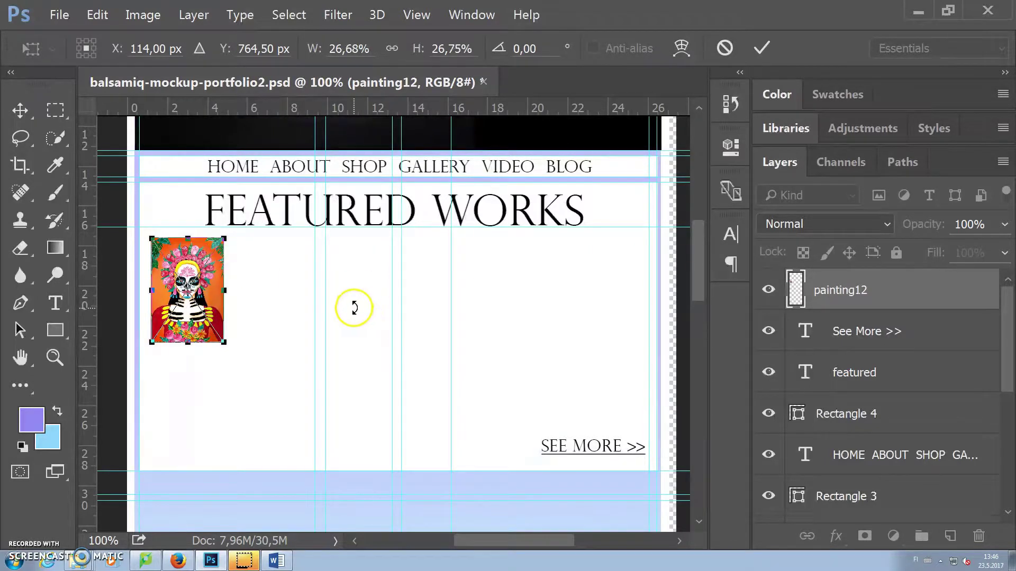
pyautogui.press('Return')
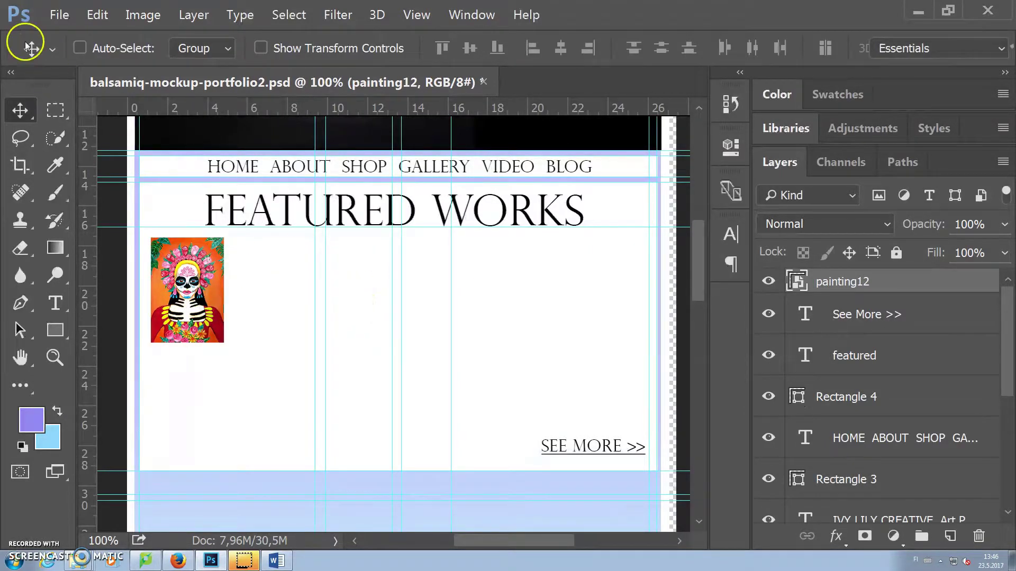
pyautogui.moveTo(265, 283); pyautogui.dragTo(268, 283)
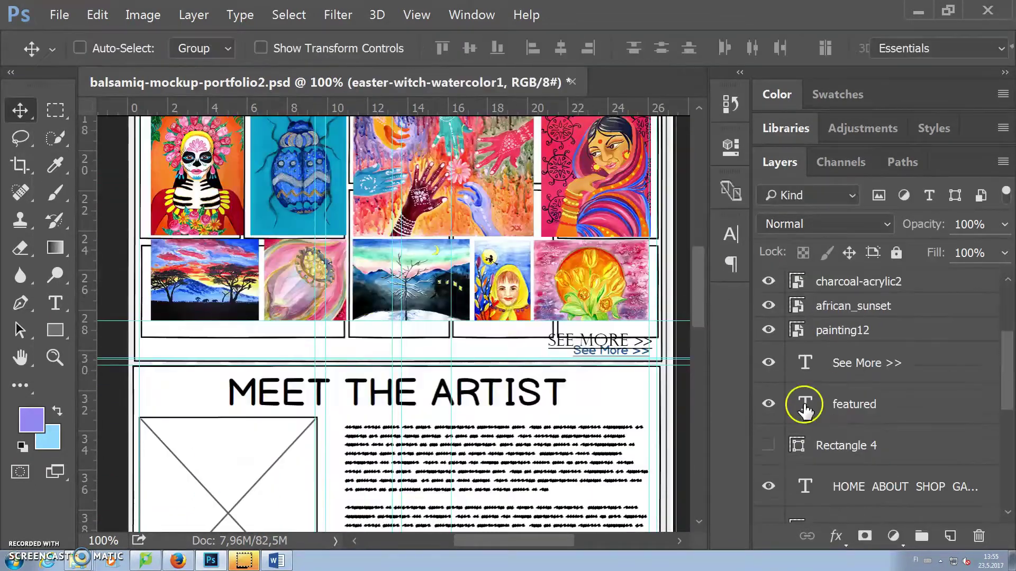
# Make the Rectangle 4, background color and background layers visible
pyautogui.click(770, 446)
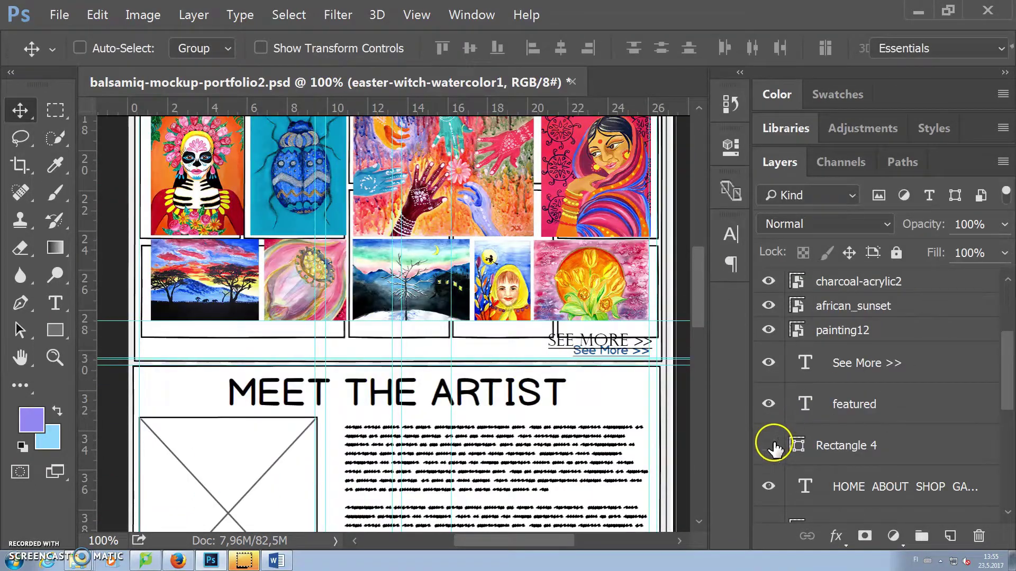
pyautogui.click(769, 445)
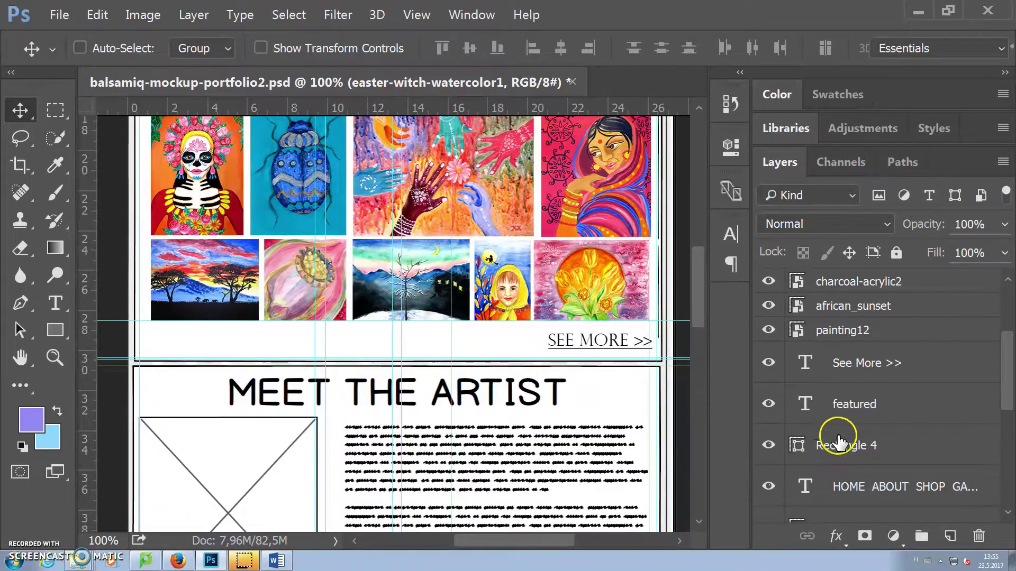
pyautogui.scroll(-6, 833, 436)
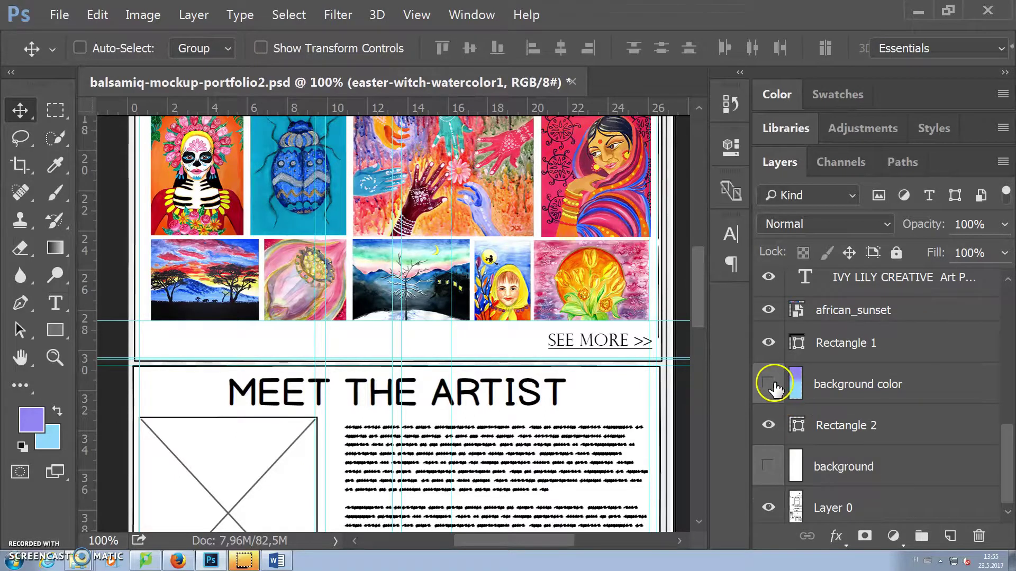
pyautogui.click(768, 383)
pyautogui.click(768, 465)
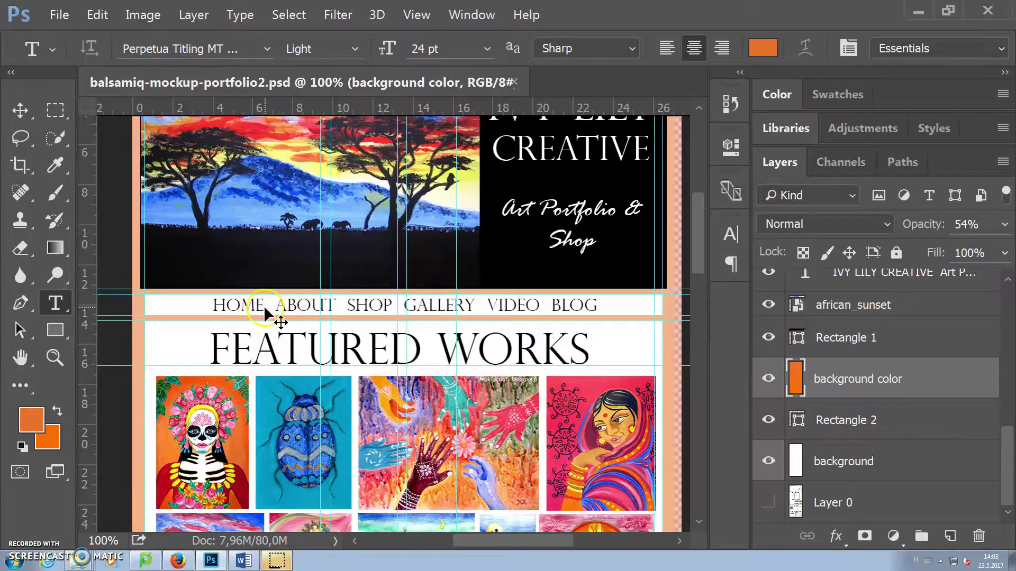
# Underline the word HOME in the navigation bar text
pyautogui.moveTo(262, 310); pyautogui.dragTo(230, 309)
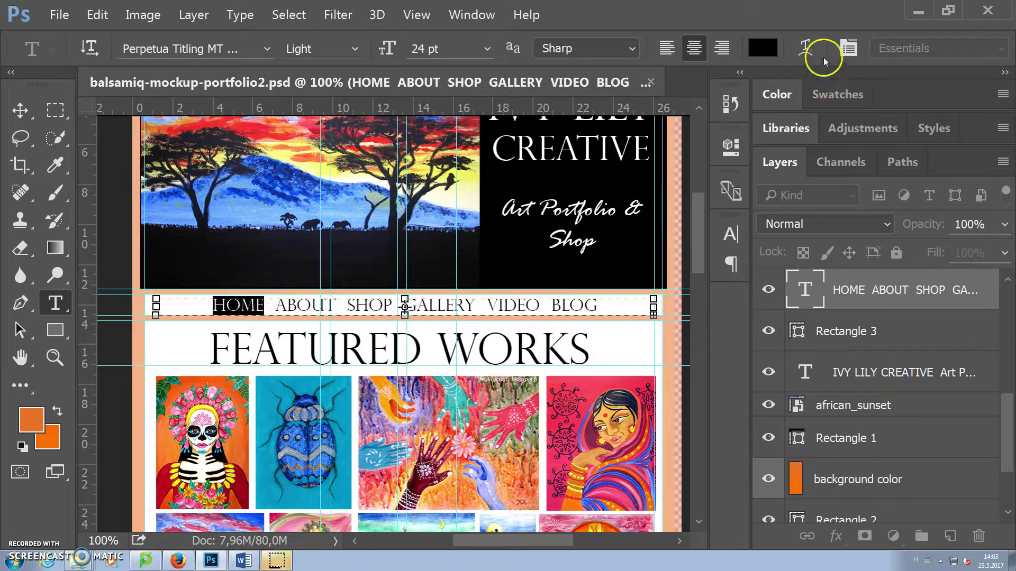
pyautogui.click(848, 48)
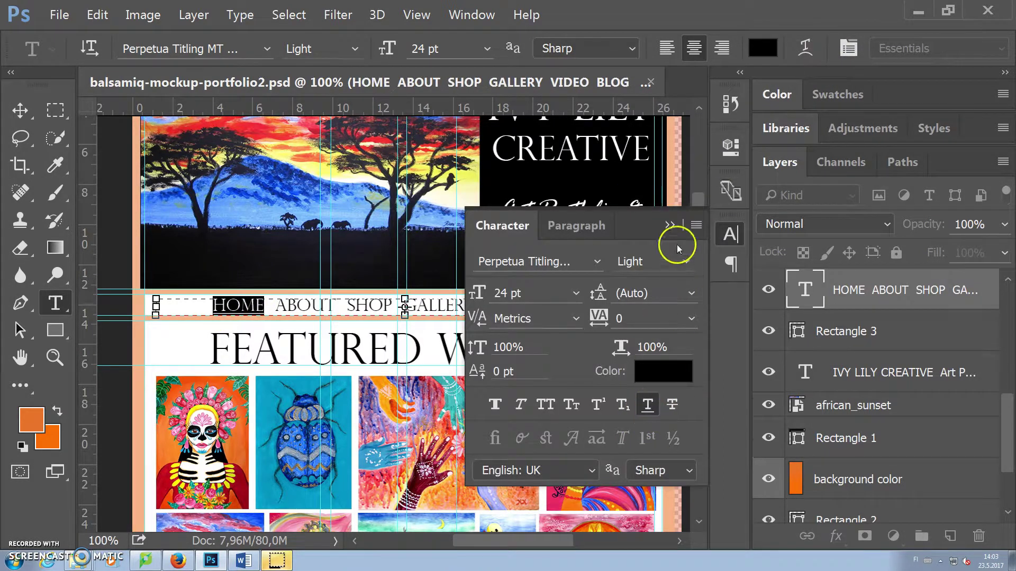
pyautogui.click(669, 225)
pyautogui.click(342, 307)
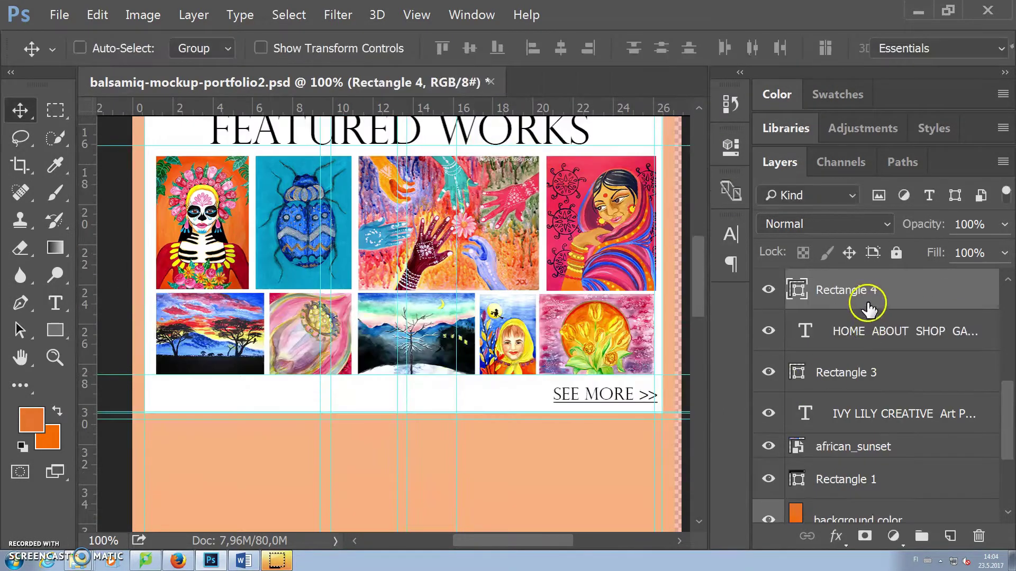
# Duplicate the Rectangle 4 layer and move the copy directly below the featured works area
pyautogui.rightClick(867, 304)
pyautogui.click(829, 108)
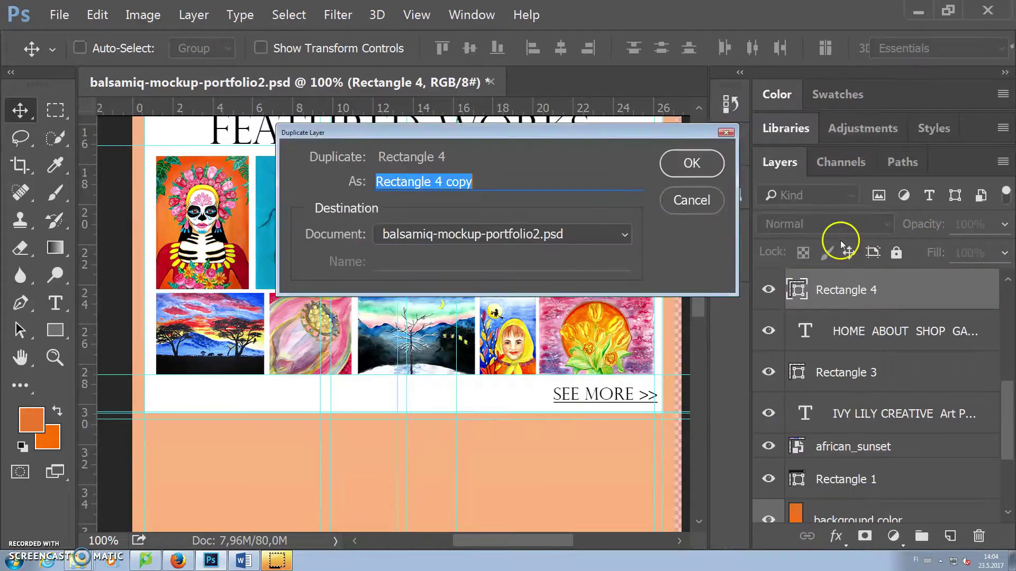
pyautogui.click(693, 169)
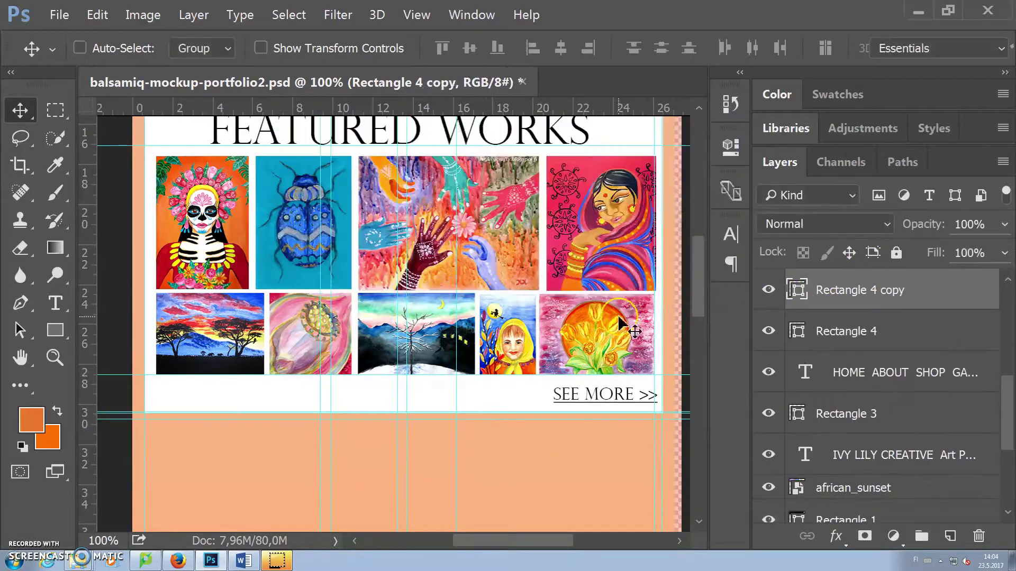
pyautogui.scroll(-3, 583, 469)
pyautogui.moveTo(515, 277); pyautogui.dragTo(496, 451)
pyautogui.moveTo(499, 320); pyautogui.dragTo(495, 315)
# Shorten the copied white rectangle with Free Transform by raising its bottom edge to the horizontal guide
pyautogui.click(101, 26)
pyautogui.click(127, 371)
pyautogui.moveTo(402, 484); pyautogui.dragTo(401, 424)
pyautogui.press('Return')
pyautogui.scroll(2, 530, 354)
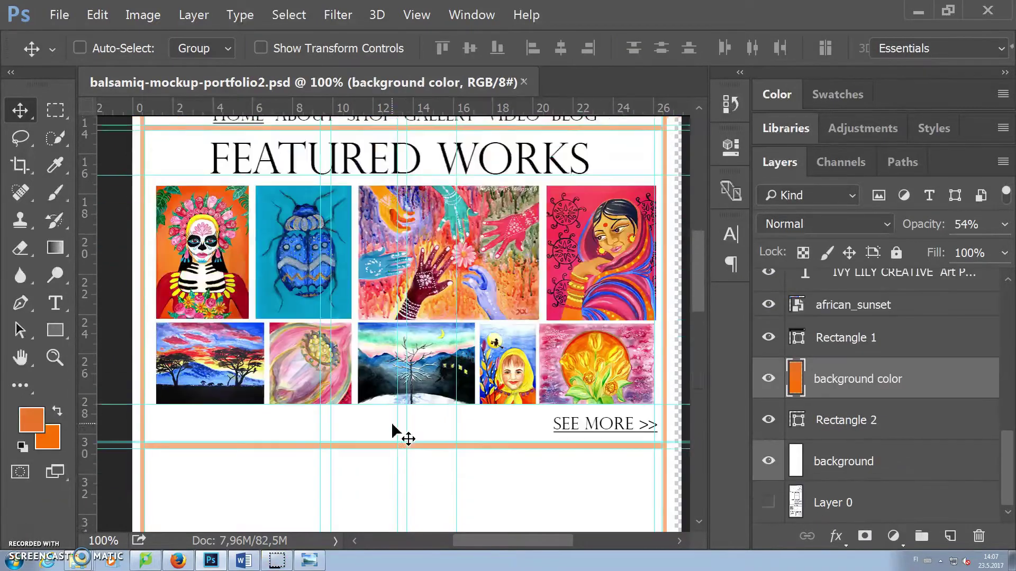
pyautogui.scroll(2, 392, 431)
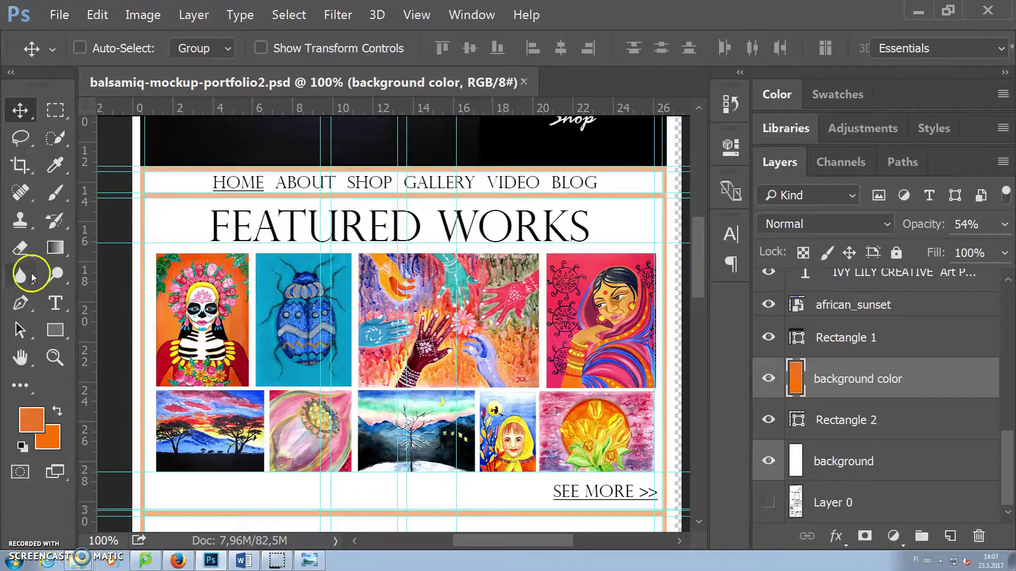
pyautogui.click(55, 303)
pyautogui.click(316, 228)
pyautogui.click(108, 24)
pyautogui.click(112, 27)
pyautogui.click(109, 24)
pyautogui.click(352, 204)
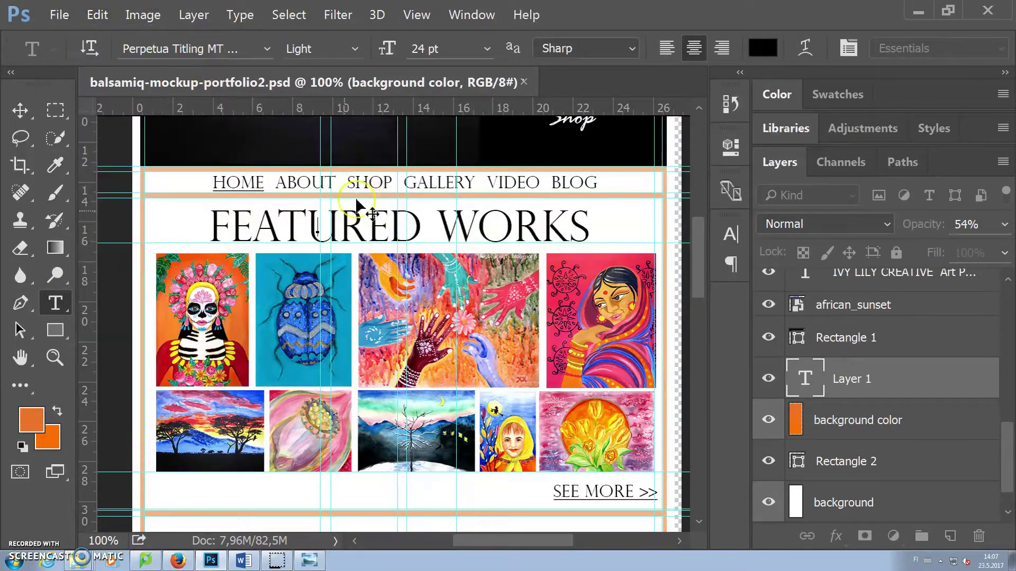
# Duplicate the "FEATURED WORKS" heading layer and move the copy into the top of the new white area
pyautogui.click(22, 112)
pyautogui.keyDown('ctrl'); pyautogui.click(310, 229); pyautogui.keyUp('ctrl')
pyautogui.rightClick(854, 282)
pyautogui.click(627, 124)
pyautogui.click(692, 169)
pyautogui.moveTo(449, 232); pyautogui.dragTo(446, 396)
# Change the copied heading's text to "MEET THE ARTIST" and adjust its position at the top of the white area
pyautogui.press('t')
pyautogui.moveTo(609, 392); pyautogui.dragTo(205, 402)
pyautogui.write('MEET THE ARTIST')
pyautogui.click(20, 110)
pyautogui.moveTo(401, 390); pyautogui.dragTo(403, 392)
# Place the profiilikuva6 image as embedded, scaled down at the left of the white area below "MEET THE ARTIST"
pyautogui.scroll(-3, 292, 346)
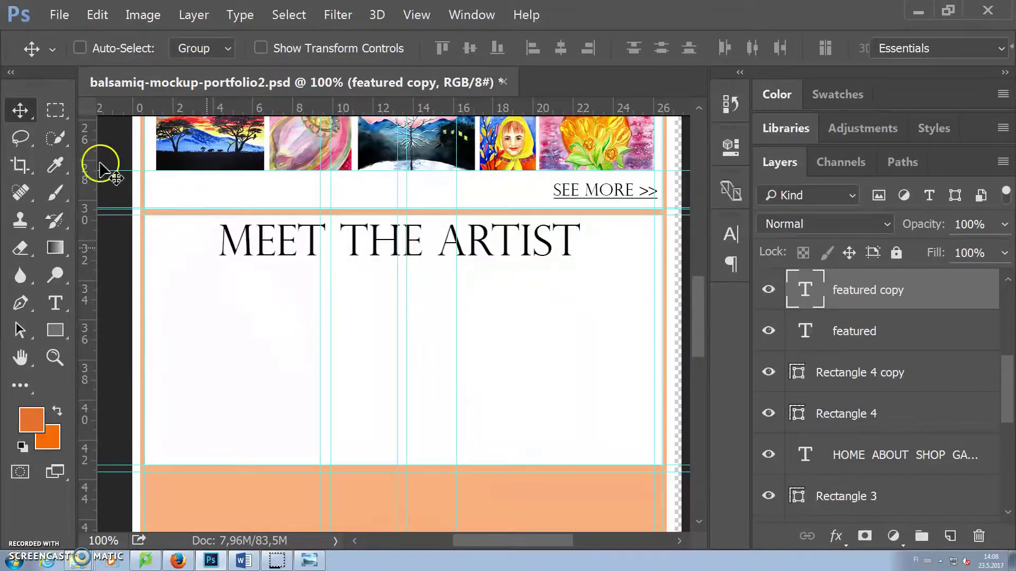
pyautogui.click(59, 14)
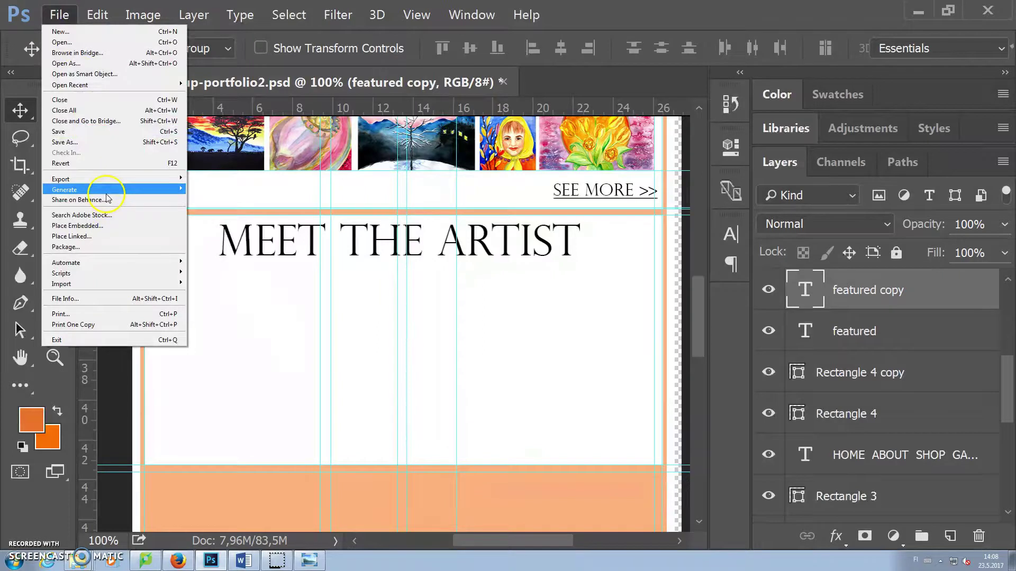
pyautogui.click(79, 226)
pyautogui.moveTo(424, 315); pyautogui.dragTo(294, 369)
pyautogui.moveTo(378, 490); pyautogui.dragTo(348, 451)
pyautogui.moveTo(210, 374); pyautogui.dragTo(211, 373)
pyautogui.press('Return')
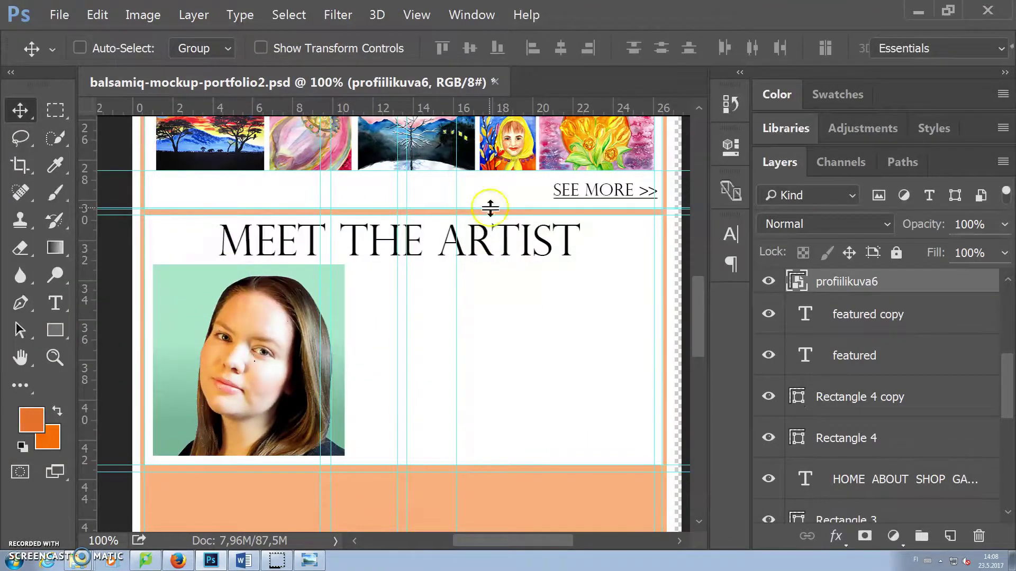
# Add a paragraph text box to the right of the portrait and fill it with Lorem Ipsum placeholder text
pyautogui.click(42, 305)
pyautogui.moveTo(359, 281); pyautogui.dragTo(650, 423)
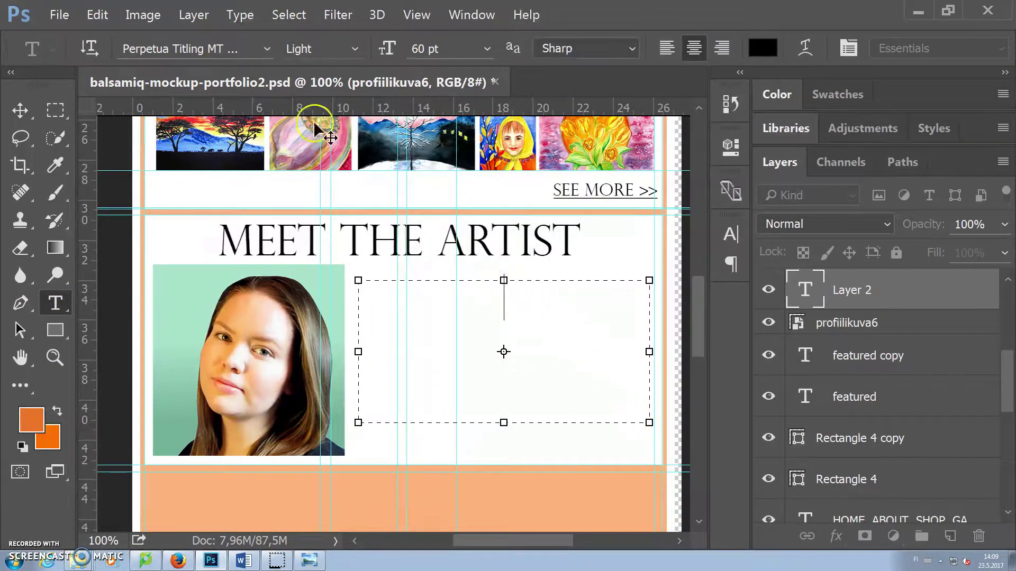
pyautogui.click(240, 15)
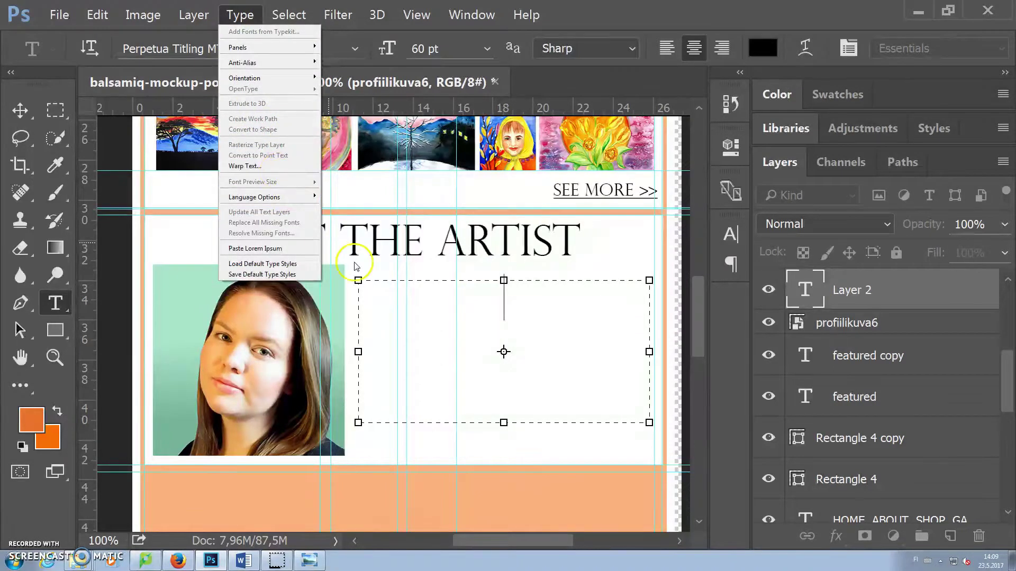
pyautogui.click(294, 250)
pyautogui.hotkey('ctrl', 'z')
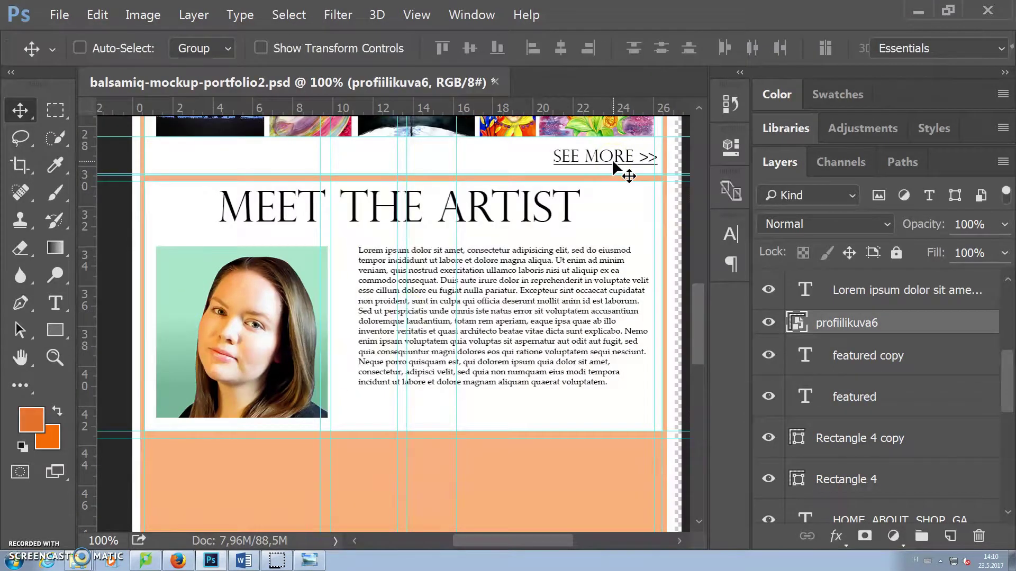
# Duplicate the "SEE MORE >>" text layer and move the copy to the lower-right corner of the artist area
pyautogui.click(612, 158)
pyautogui.rightClick(867, 287)
pyautogui.click(721, 177)
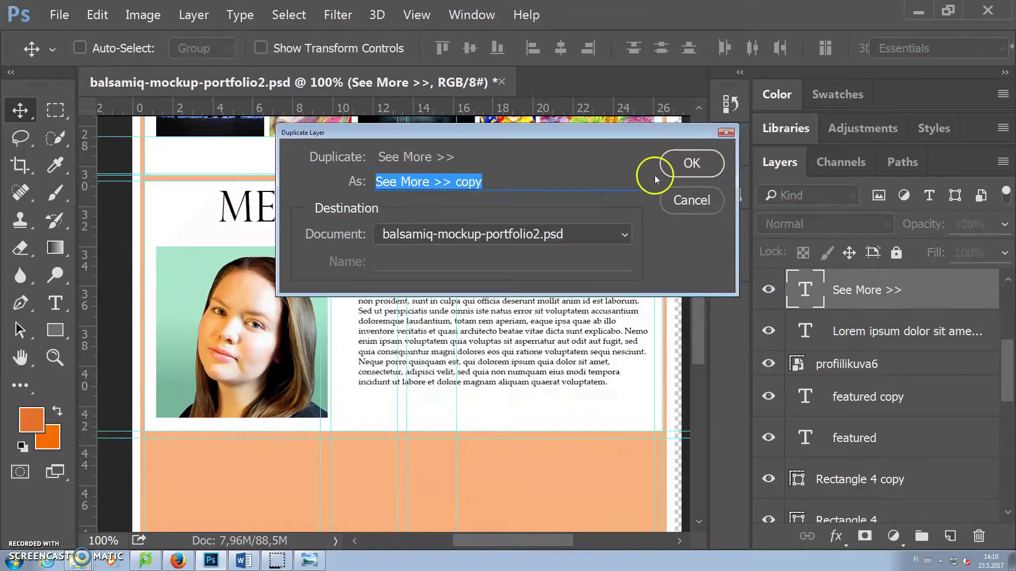
pyautogui.click(691, 165)
pyautogui.moveTo(890, 296); pyautogui.dragTo(601, 427)
# Change the copied link text in the artist area to "LEARN MORE >>"
pyautogui.click(55, 303)
pyautogui.click(548, 415)
pyautogui.write('LEARN')
pyautogui.click(21, 110)
pyautogui.scroll(4, 613, 374)
# Set all of the Lorem ipsum paragraph beside the portrait to 14 pt
pyautogui.scroll(-3, 594, 375)
pyautogui.press('t')
pyautogui.click(559, 365)
pyautogui.hotkey('ctrl', 'a')
pyautogui.click(487, 49)
pyautogui.click(439, 160)
pyautogui.click(626, 323)
pyautogui.hotkey('ctrl', 'a')
pyautogui.hotkey('ctrl', 'a')
pyautogui.click(485, 50)
pyautogui.click(485, 195)
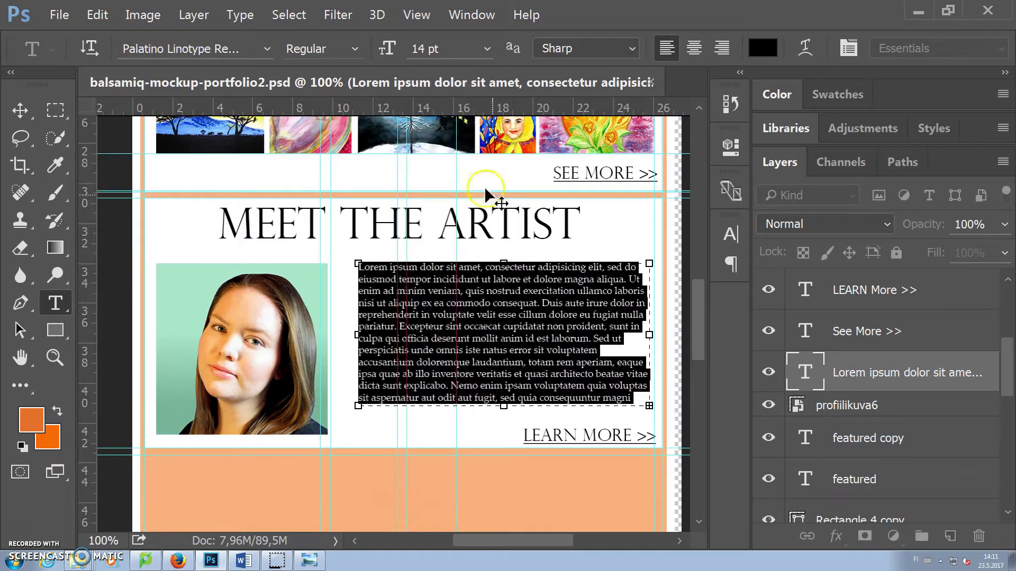
pyautogui.click(20, 110)
# Duplicate a white section rectangle as Rectangle 4 copy 2 and move it below the artist area
pyautogui.scroll(10, 582, 344)
pyautogui.scroll(-15, 582, 317)
pyautogui.scroll(3, 529, 299)
pyautogui.scroll(6, 519, 299)
pyautogui.keyDown('ctrl'); pyautogui.click(354, 319); pyautogui.keyUp('ctrl')
pyautogui.rightClick(842, 502)
pyautogui.click(902, 59)
pyautogui.click(695, 159)
pyautogui.scroll(-3, 529, 265)
pyautogui.moveTo(527, 254); pyautogui.dragTo(504, 483)
# Reduce the height of Rectangle 4 copy 2 with Free Transform so its bottom edge meets the guide
pyautogui.scroll(-5, 503, 476)
pyautogui.scroll(-3, 503, 484)
pyautogui.click(97, 15)
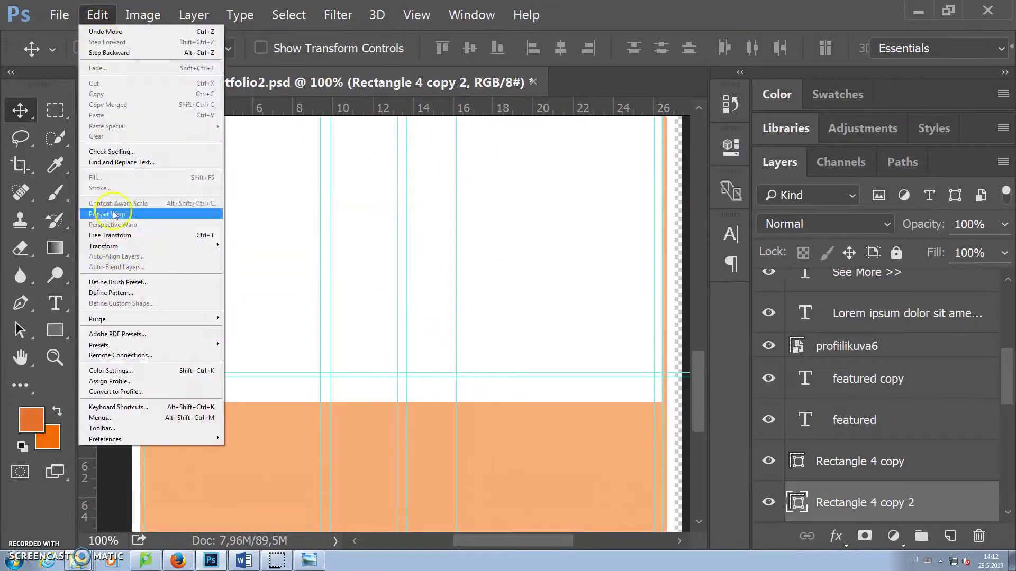
pyautogui.click(108, 236)
pyautogui.moveTo(400, 399); pyautogui.dragTo(401, 371)
pyautogui.press('Return')
# Duplicate a section heading as featured copy 2 and move it into the top of the third white area
pyautogui.scroll(10, 458, 336)
pyautogui.scroll(1, 459, 336)
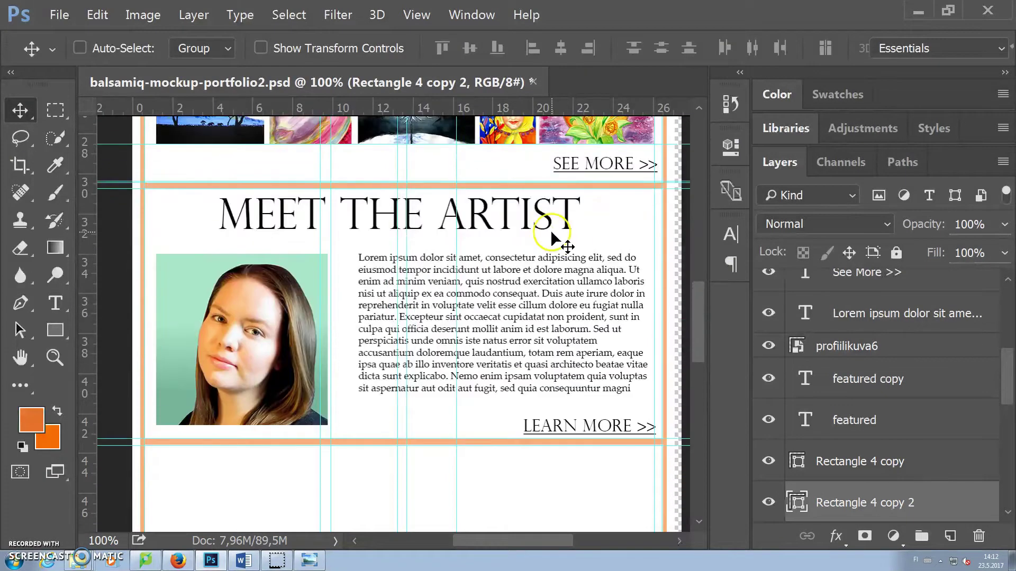
pyautogui.click(803, 384)
pyautogui.rightClick(887, 373)
pyautogui.click(699, 127)
pyautogui.click(685, 164)
pyautogui.scroll(-2, 894, 460)
pyautogui.scroll(1, 893, 461)
pyautogui.moveTo(484, 212); pyautogui.dragTo(479, 473)
# Change the new heading's text to "YOUTUBE" and adjust its position at the top of its section
pyautogui.click(55, 303)
pyautogui.click(408, 482)
pyautogui.hotkey('ctrl', 'a')
pyautogui.write('YOUTUBE')
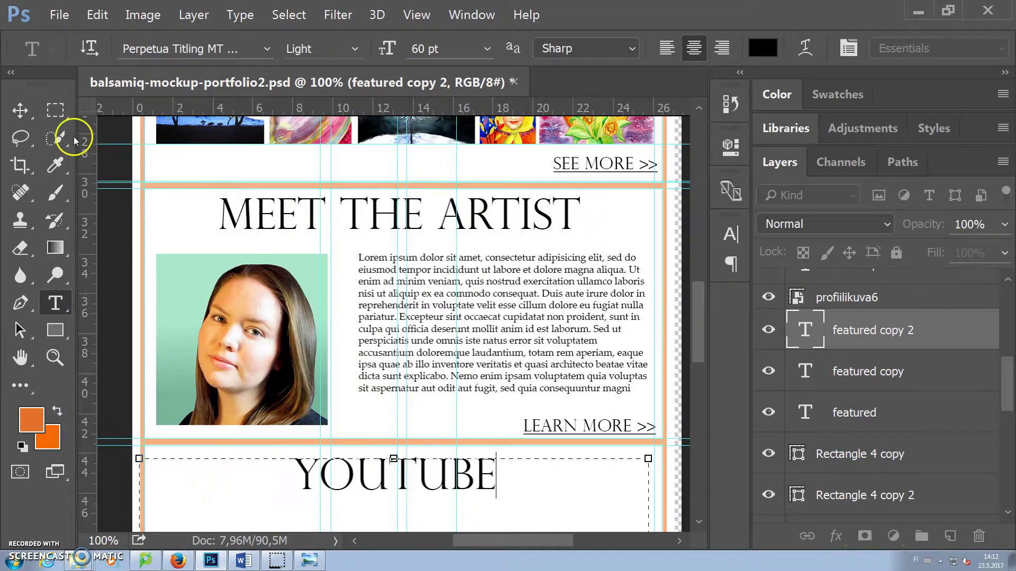
pyautogui.click(20, 110)
pyautogui.scroll(-3, 402, 317)
pyautogui.moveTo(424, 403); pyautogui.dragTo(431, 396)
# Place the video image as embedded at the right side of the white area below the "YOUTUBE" heading
pyautogui.scroll(-5, 544, 412)
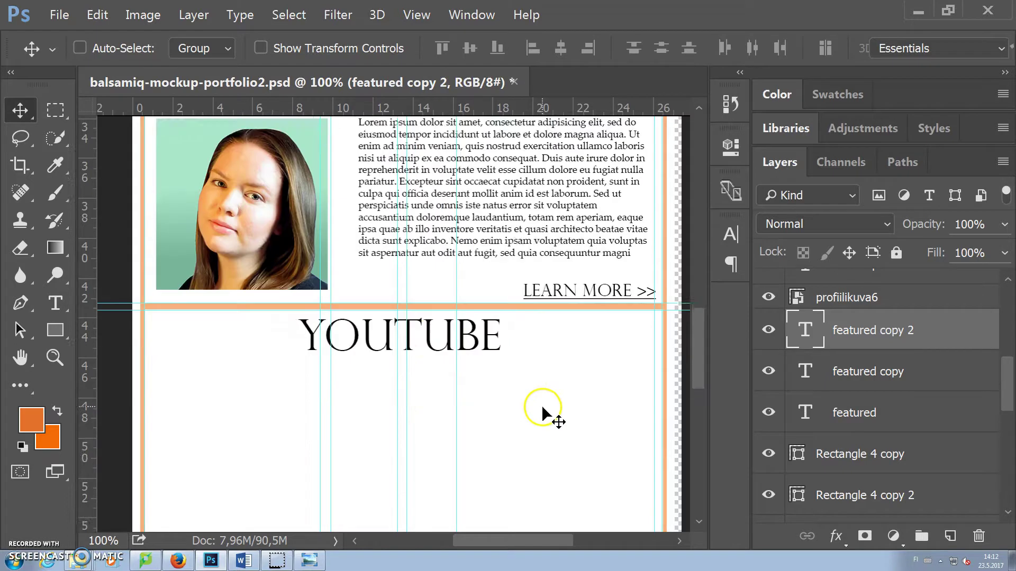
pyautogui.click(59, 15)
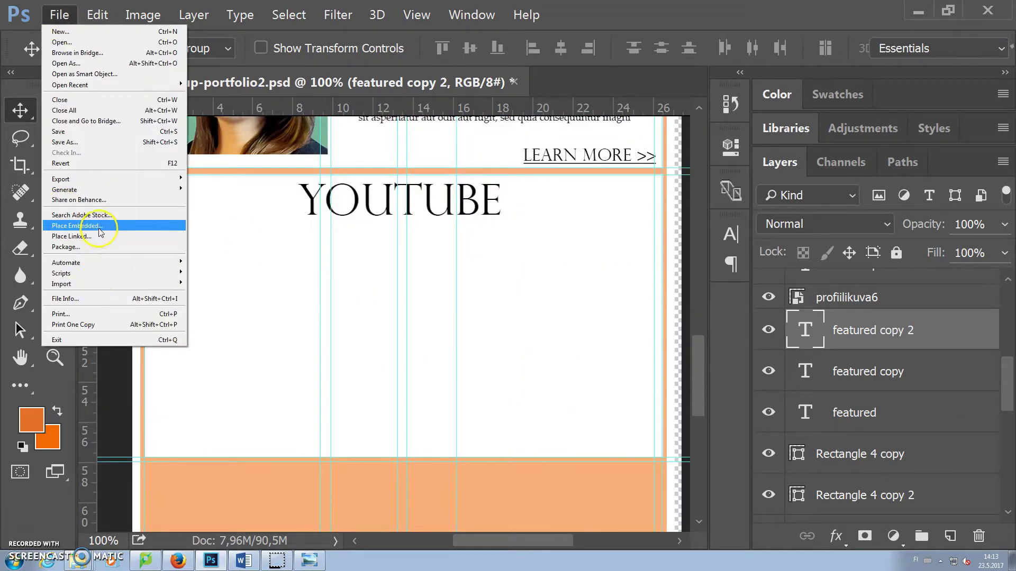
pyautogui.click(77, 226)
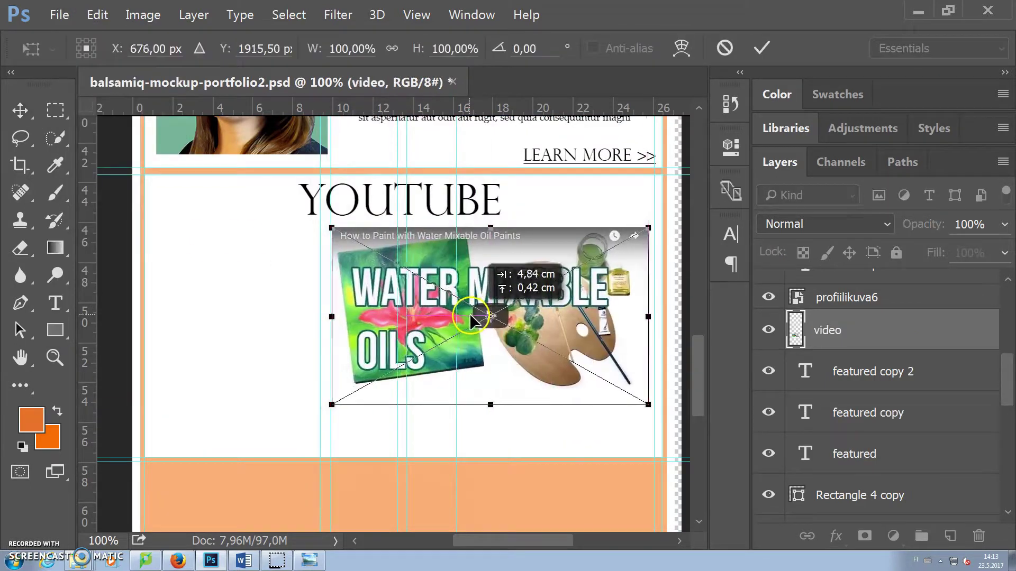
pyautogui.moveTo(475, 323); pyautogui.dragTo(480, 331)
pyautogui.scroll(5, 494, 243)
pyautogui.press('Return')
# Duplicate the Lorem ipsum text layer and move the copy to the left of the video image
pyautogui.scroll(-3, 185, 265)
pyautogui.scroll(3, 236, 324)
pyautogui.scroll(-4, 164, 349)
pyautogui.scroll(-1, 163, 349)
pyautogui.press('t')
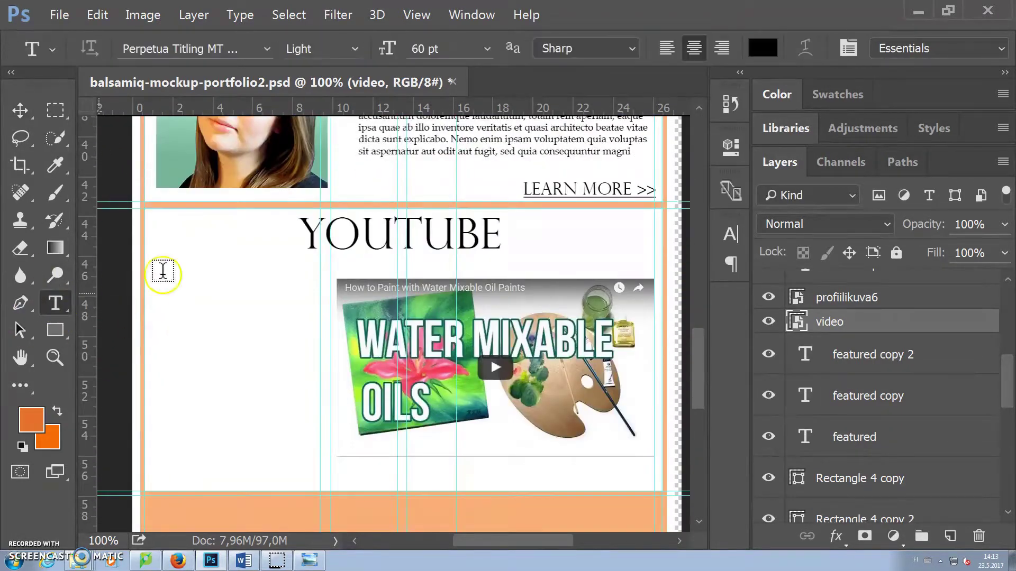
pyautogui.moveTo(1005, 399); pyautogui.dragTo(1000, 516)
pyautogui.rightClick(1000, 516)
pyautogui.click(841, 71)
pyautogui.press('Return')
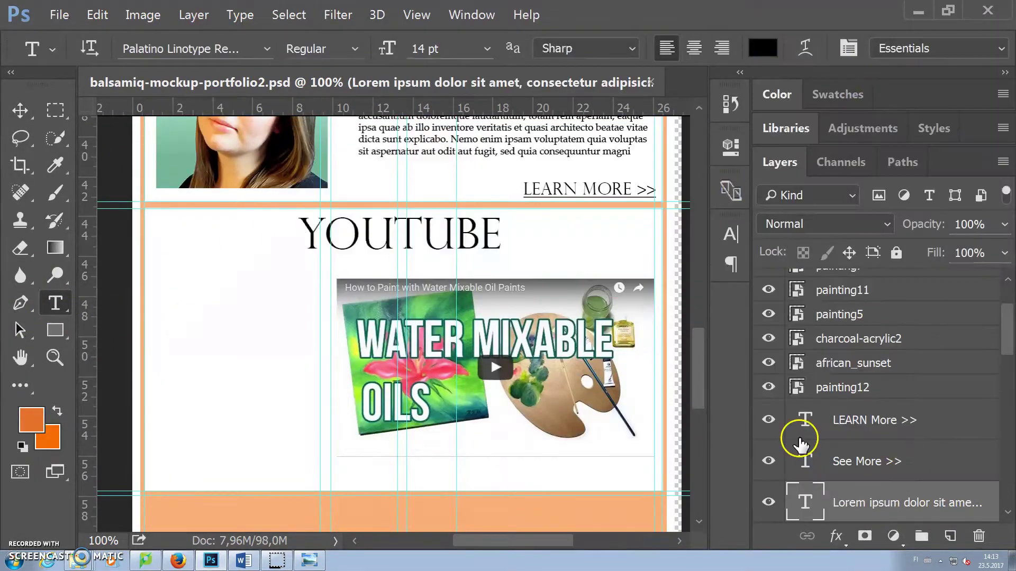
pyautogui.click(20, 111)
pyautogui.moveTo(644, 154); pyautogui.dragTo(318, 454)
# Resize the copied Lorem ipsum text box to fit the space left of the video, level with the video's top
pyautogui.click(56, 302)
pyautogui.click(298, 378)
pyautogui.moveTo(318, 290); pyautogui.dragTo(323, 279)
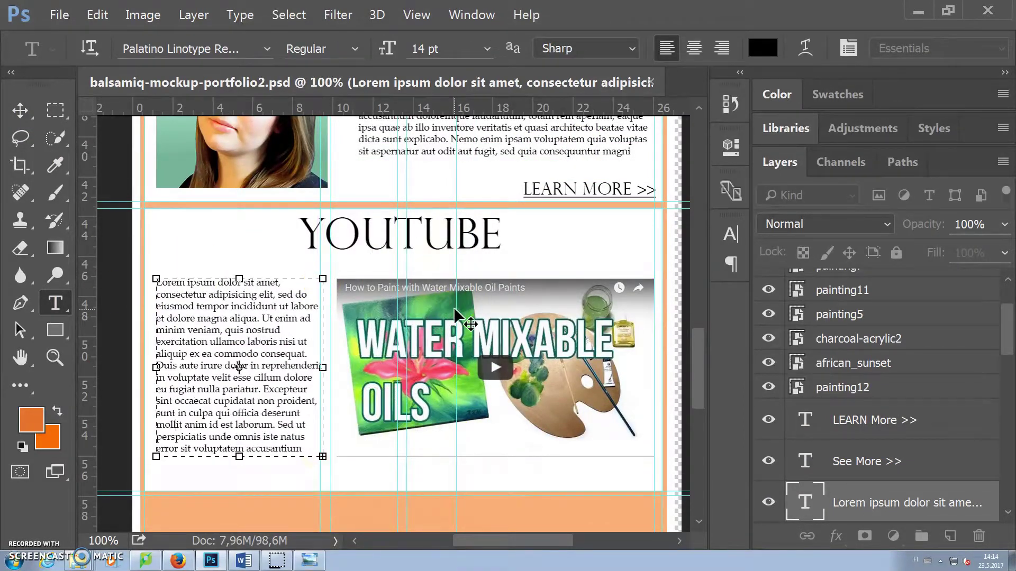
pyautogui.click(20, 111)
# Draw two white rectangles side by side below the YouTube section, the right one about 484 × 398 px
pyautogui.scroll(-5, 358, 381)
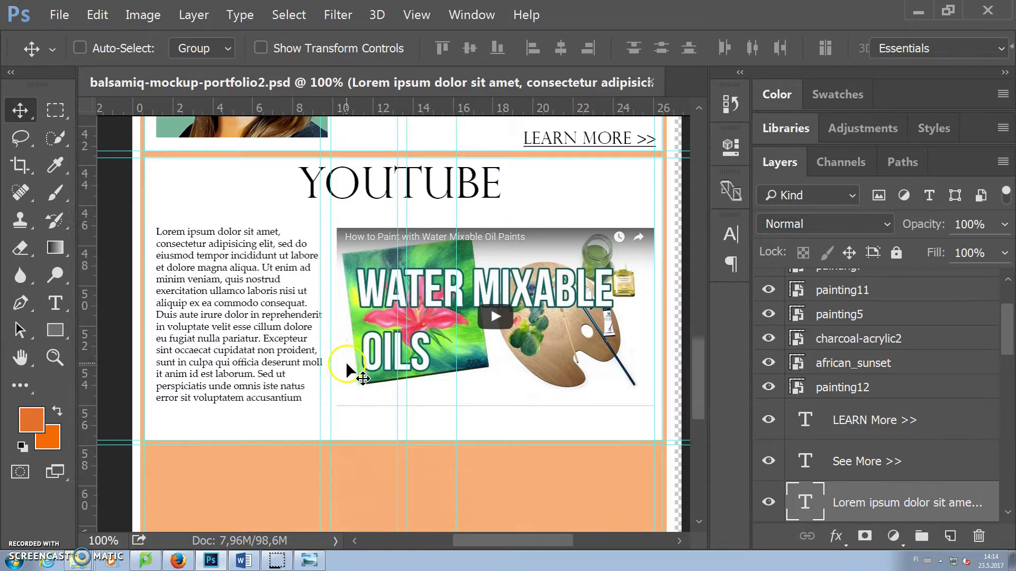
pyautogui.click(56, 329)
pyautogui.moveTo(143, 242); pyautogui.dragTo(398, 452)
pyautogui.moveTo(407, 241)
pyautogui.mouseDown()
pyautogui.moveTo(453, 386)
pyautogui.moveTo(662, 452)
pyautogui.mouseUp()
pyautogui.click(670, 138)
pyautogui.scroll(4, 261, 313)
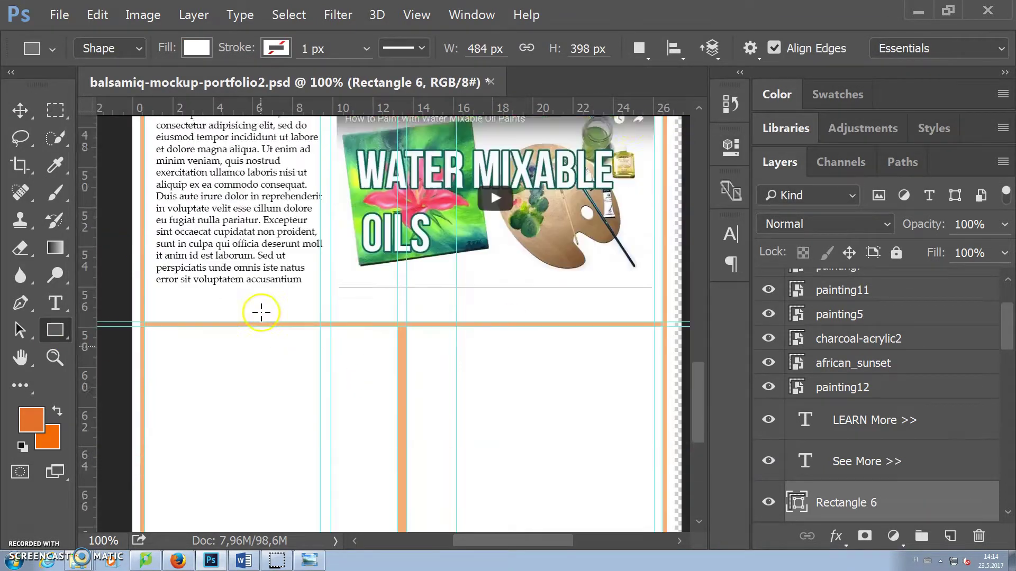
# Duplicate the "YOUTUBE" heading, move the copy down into the left white rectangle and raise its layer in the stack
pyautogui.click(20, 111)
pyautogui.keyDown('ctrl'); pyautogui.click(422, 215); pyautogui.keyUp('ctrl')
pyautogui.rightClick(867, 501)
pyautogui.click(858, 138)
pyautogui.click(685, 167)
pyautogui.moveTo(414, 218); pyautogui.dragTo(286, 479)
pyautogui.scroll(-3, 296, 465)
pyautogui.moveTo(846, 431); pyautogui.dragTo(866, 369)
# Duplicate the copied heading again for the right white rectangle, raise its layer and position it near the rectangle's top
pyautogui.moveTo(286, 303); pyautogui.dragTo(540, 313)
pyautogui.rightClick(864, 390)
pyautogui.click(847, 138)
pyautogui.moveTo(866, 390); pyautogui.dragTo(866, 288)
pyautogui.moveTo(530, 312); pyautogui.dragTo(530, 338)
# Change the heading in the left rectangle to "CONTACT"
pyautogui.click(55, 303)
pyautogui.moveTo(372, 339); pyautogui.dragTo(167, 340)
pyautogui.write('CONTACT')
pyautogui.click(20, 110)
# Change the heading in the right rectangle to "SUBSCRIBE"
pyautogui.click(55, 303)
pyautogui.moveTo(627, 338); pyautogui.dragTo(431, 339)
pyautogui.write('SUBSCRIBE')
pyautogui.click(20, 111)
# Adjust the "CONTACT" and "SUBSCRIBE" headings so each sits centred at the top of its rectangle
pyautogui.moveTo(519, 338); pyautogui.dragTo(534, 338)
pyautogui.moveTo(309, 334); pyautogui.dragTo(273, 342)
pyautogui.keyDown('ctrl'); pyautogui.click(278, 344); pyautogui.keyUp('ctrl')
pyautogui.moveTo(529, 341); pyautogui.dragTo(525, 342)
pyautogui.keyDown('ctrl'); pyautogui.click(531, 342); pyautogui.keyUp('ctrl')
pyautogui.keyDown('ctrl'); pyautogui.click(305, 344); pyautogui.keyUp('ctrl')
pyautogui.moveTo(305, 344); pyautogui.dragTo(312, 344)
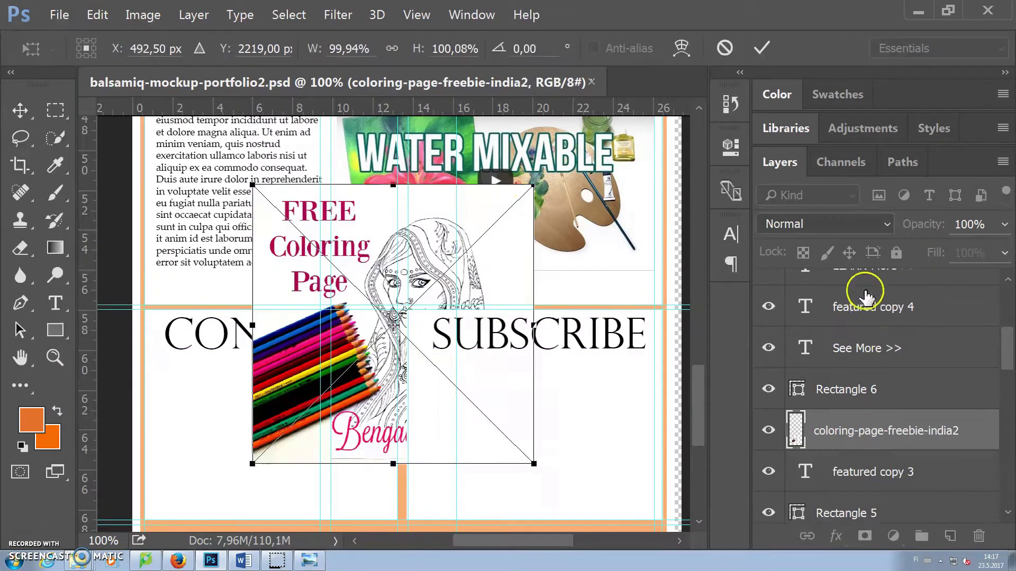
# Scale the placed coloring page image down, raise its layer above the right rectangle, and position it at the lower left under "SUBSCRIBE"
pyautogui.moveTo(534, 187); pyautogui.dragTo(393, 325)
pyautogui.moveTo(302, 389); pyautogui.dragTo(249, 437)
pyautogui.moveTo(297, 372); pyautogui.dragTo(282, 377)
pyautogui.press('Return')
pyautogui.hotkey('ctrl', ']')
pyautogui.moveTo(280, 432); pyautogui.dragTo(585, 434)
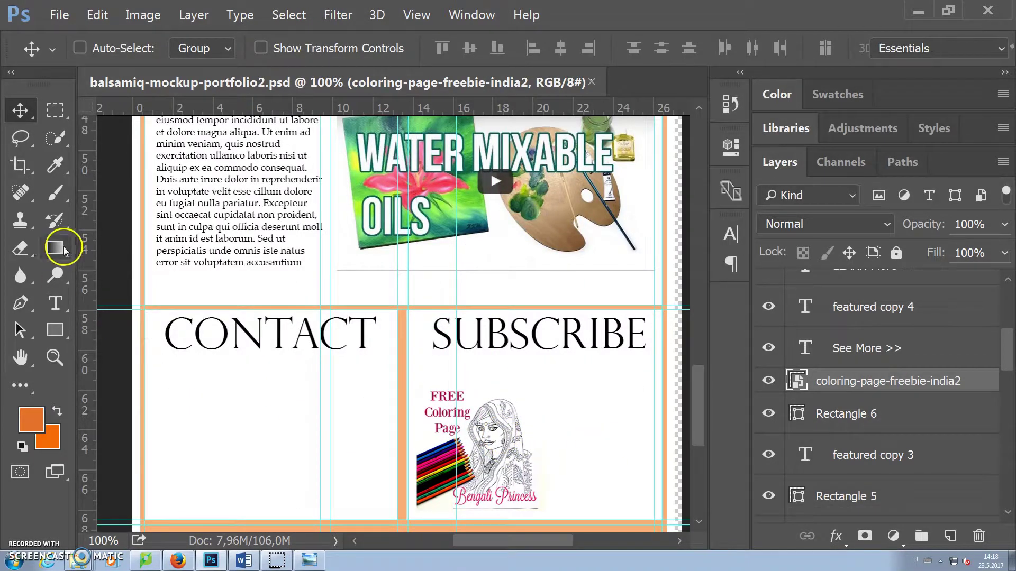
# Draw a white rectangle with a 1 px black stroke, about 200 × 45 px, beside the coloring page image
pyautogui.click(55, 333)
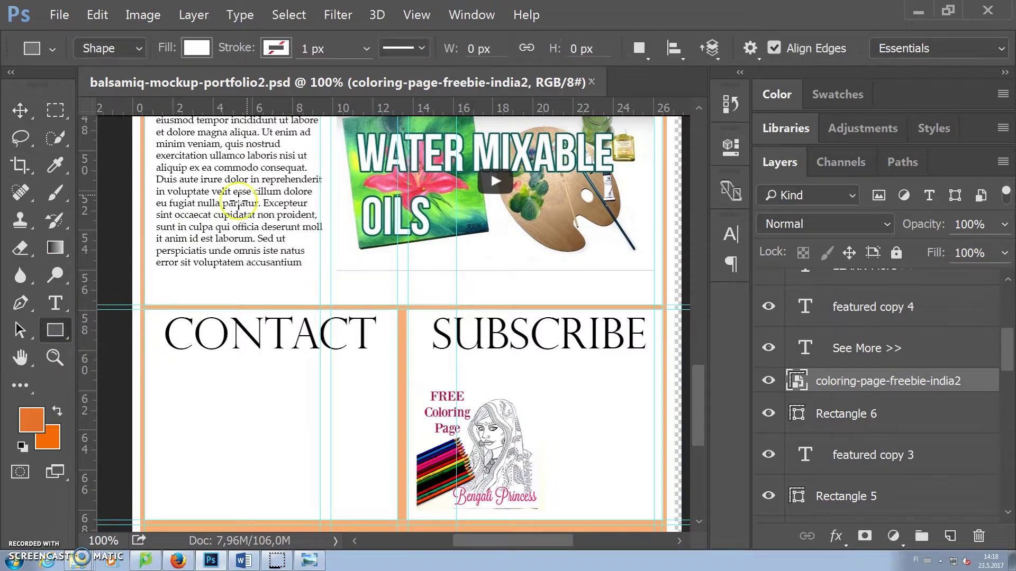
pyautogui.click(277, 49)
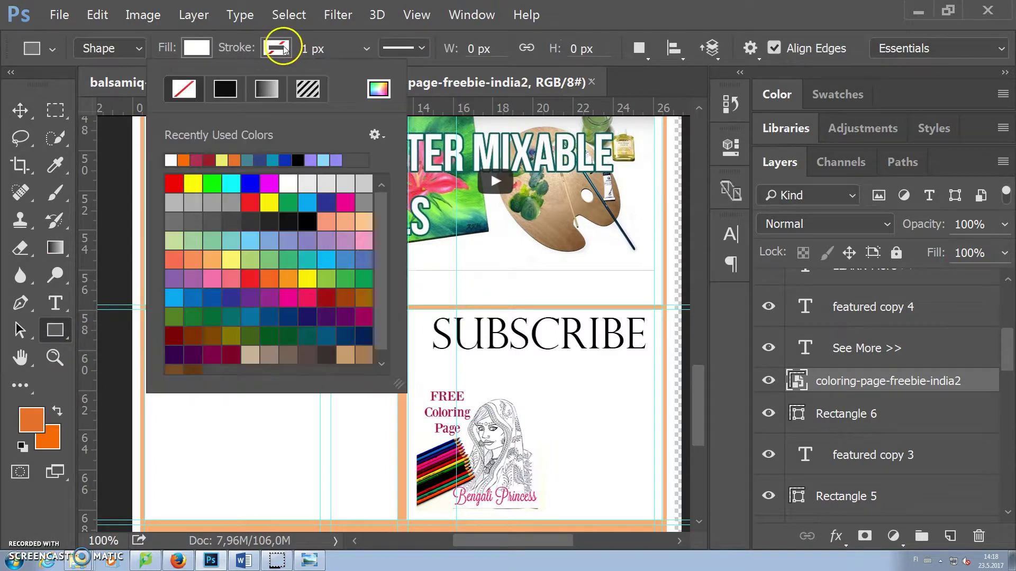
pyautogui.click(217, 95)
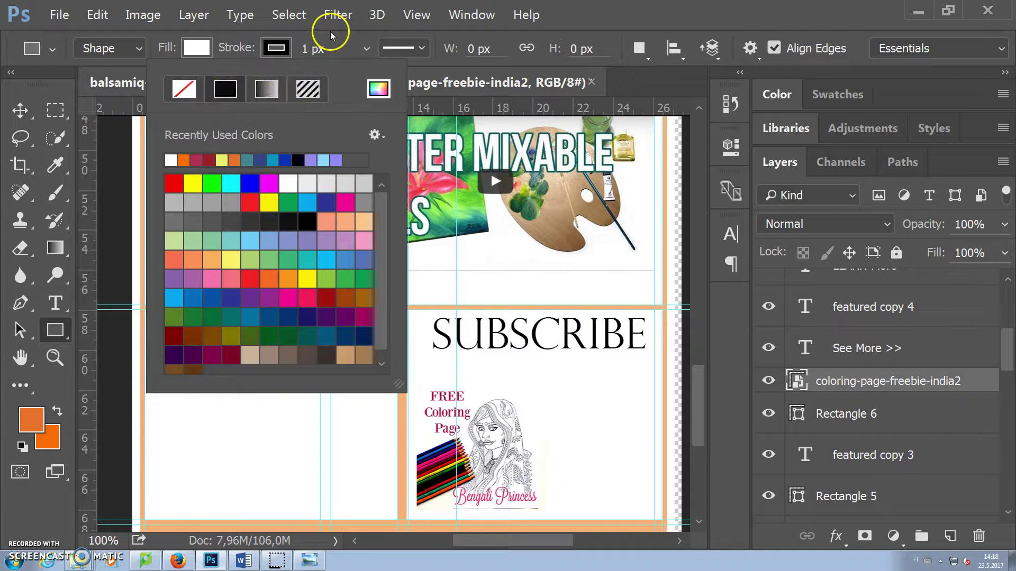
pyautogui.click(366, 51)
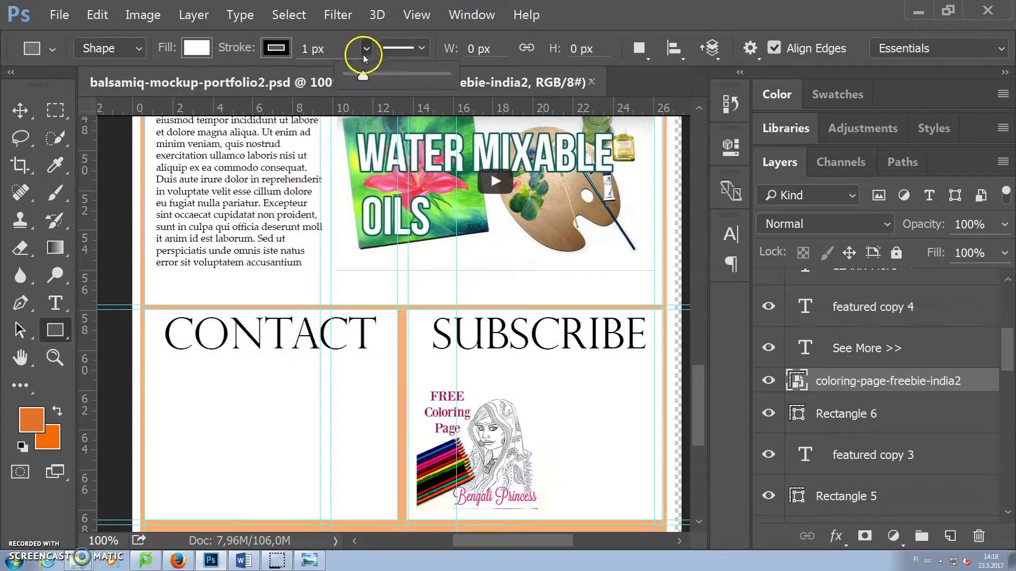
pyautogui.click(348, 37)
pyautogui.moveTo(541, 430)
pyautogui.mouseDown()
pyautogui.moveTo(583, 453)
pyautogui.moveTo(646, 454)
pyautogui.mouseUp()
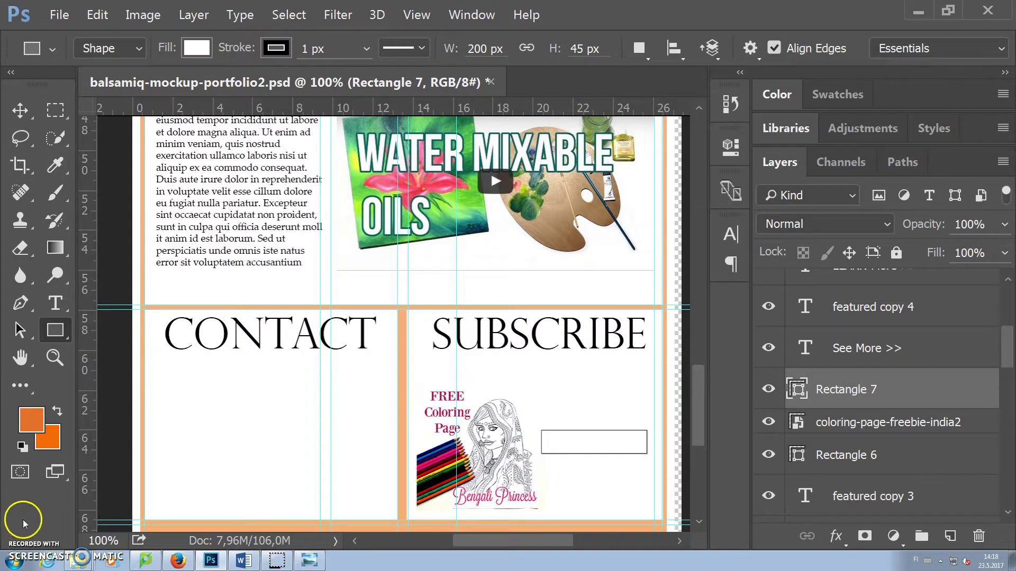
# Draw a second rectangle without a stroke, about 198 × 66 px, below the first and name its layer "button"
pyautogui.scroll(-1, 148, 285)
pyautogui.click(275, 47)
pyautogui.click(184, 89)
pyautogui.click(228, 36)
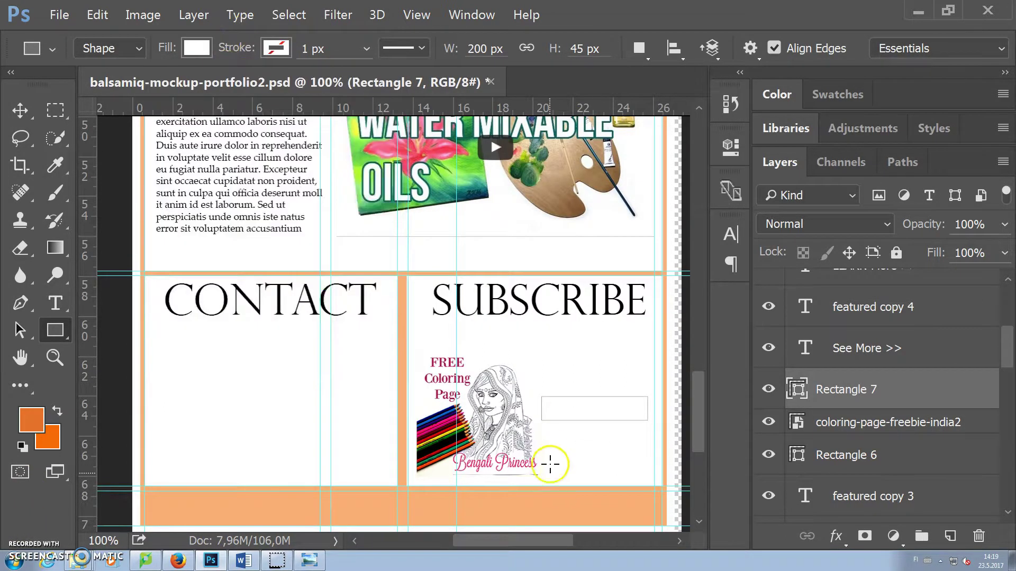
pyautogui.moveTo(544, 436); pyautogui.dragTo(646, 469)
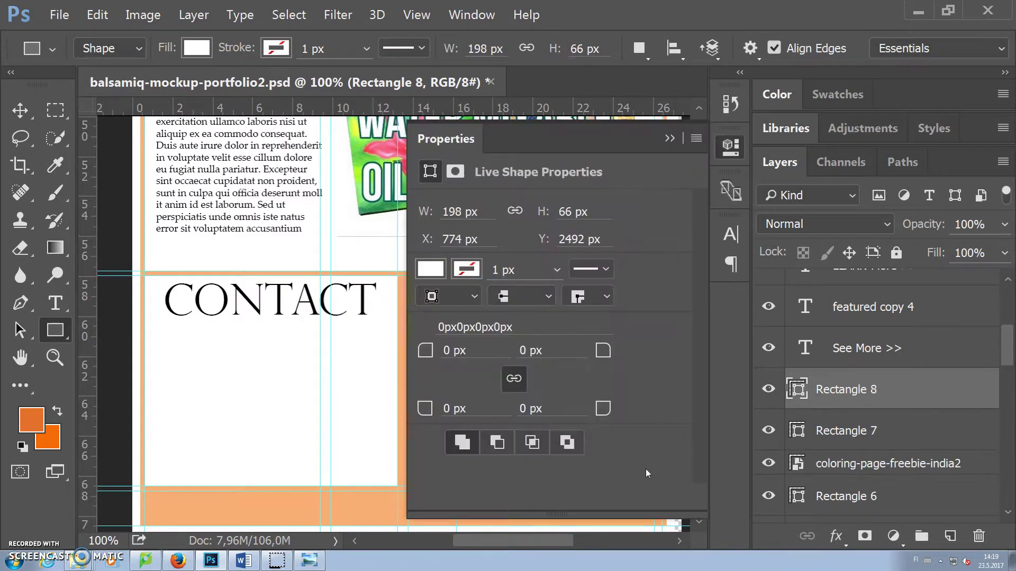
pyautogui.click(671, 138)
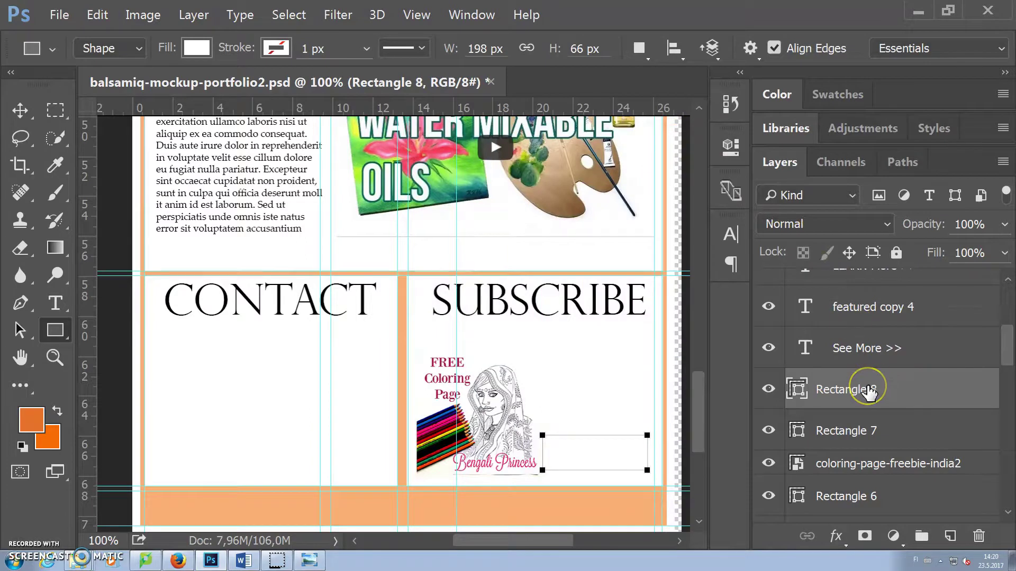
pyautogui.doubleClick(868, 392)
pyautogui.write('buto')
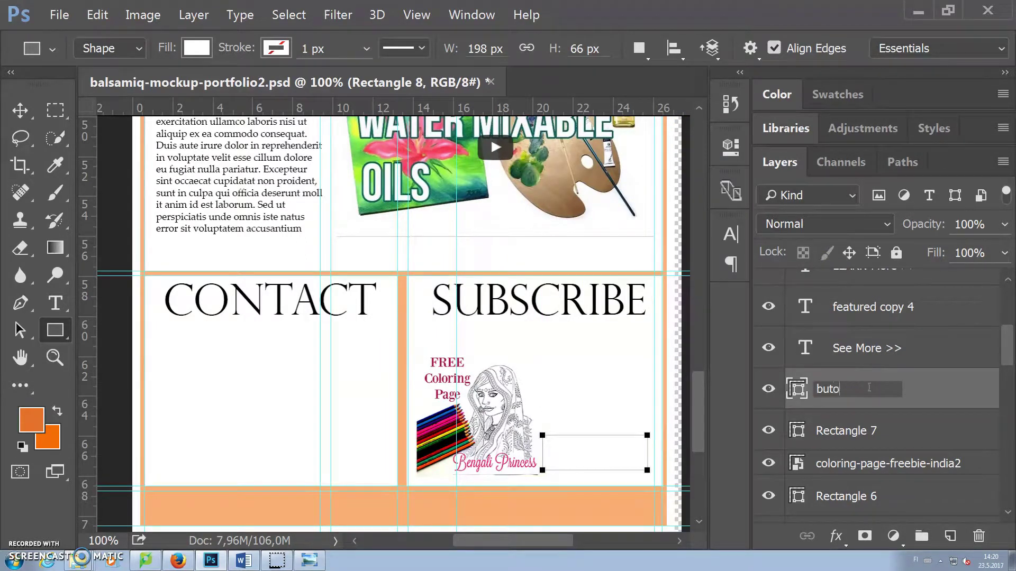
# Apply a black Color Overlay at 100% opacity to the "button" layer
pyautogui.rightClick(841, 390)
pyautogui.click(832, 389)
pyautogui.click(837, 537)
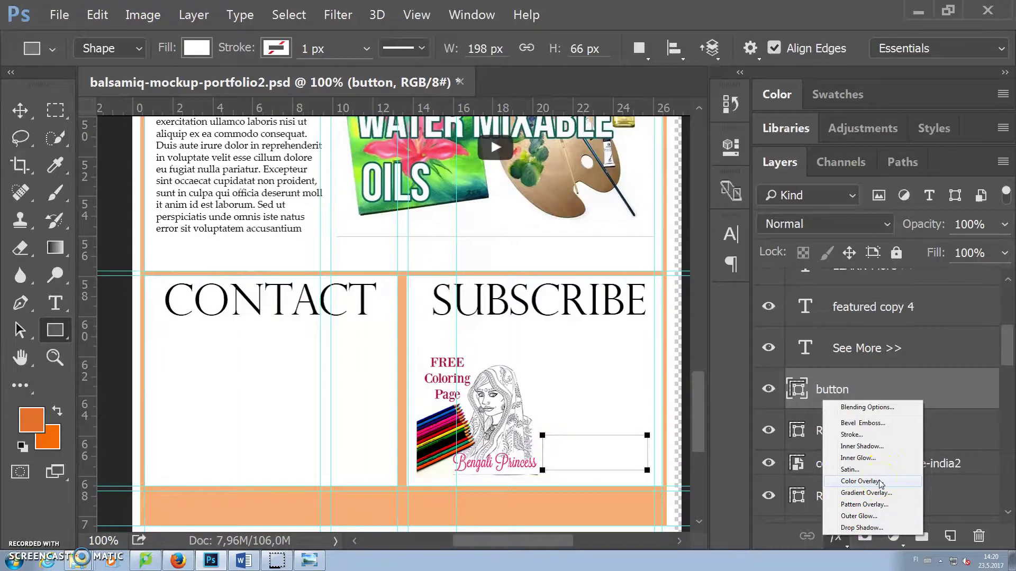
pyautogui.click(860, 482)
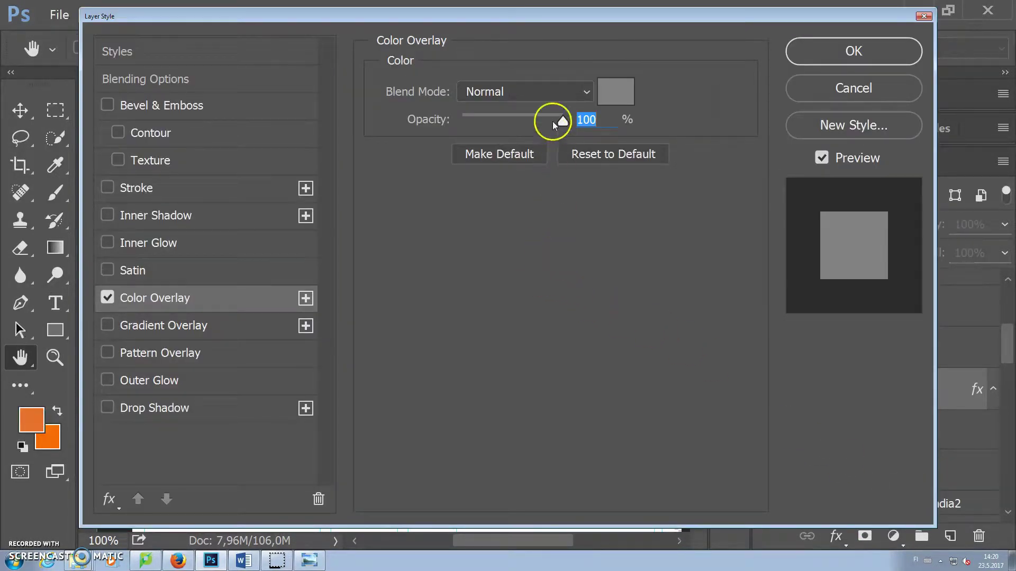
pyautogui.click(623, 96)
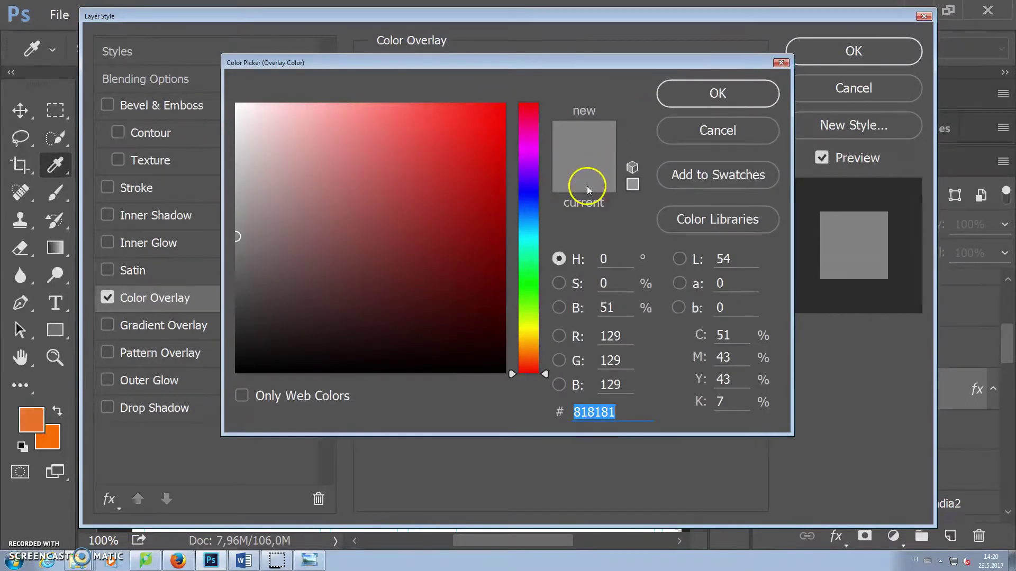
pyautogui.moveTo(237, 237); pyautogui.dragTo(222, 381)
pyautogui.click(719, 98)
pyautogui.click(812, 59)
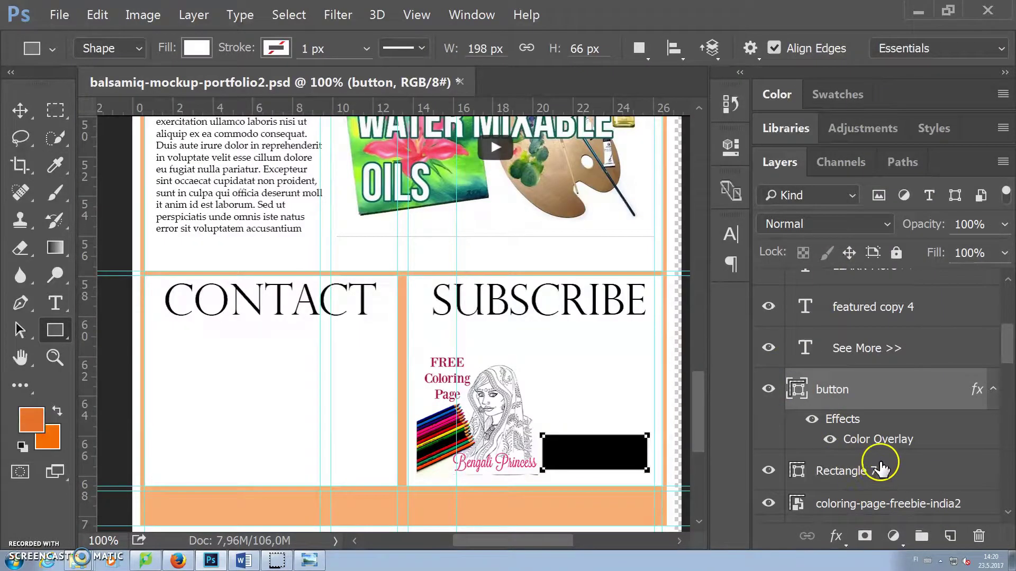
# Add a Drop Shadow to the "button" layer with 45% opacity, 3 px distance, 7% spread and 6 px size
pyautogui.click(835, 536)
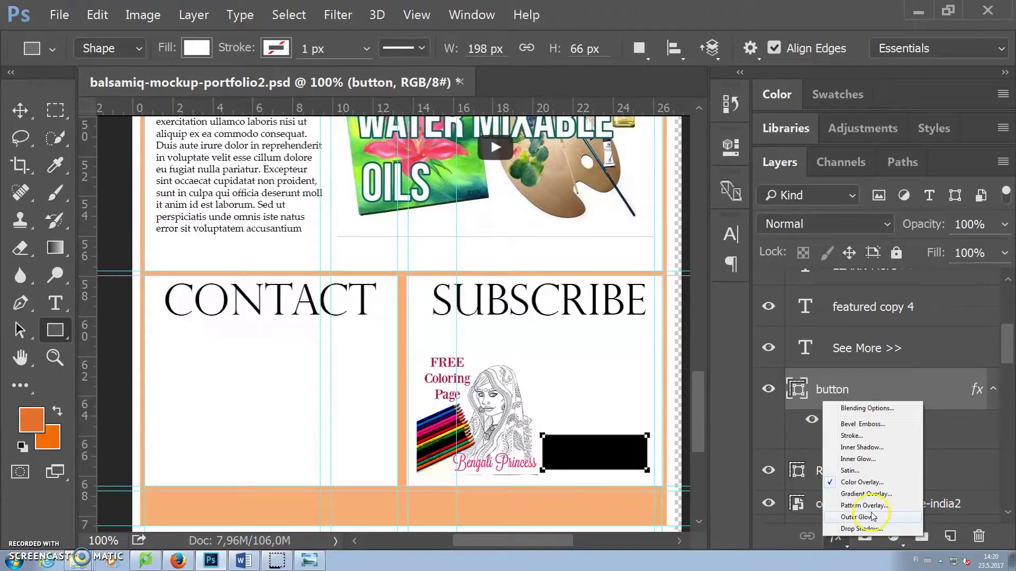
pyautogui.click(861, 528)
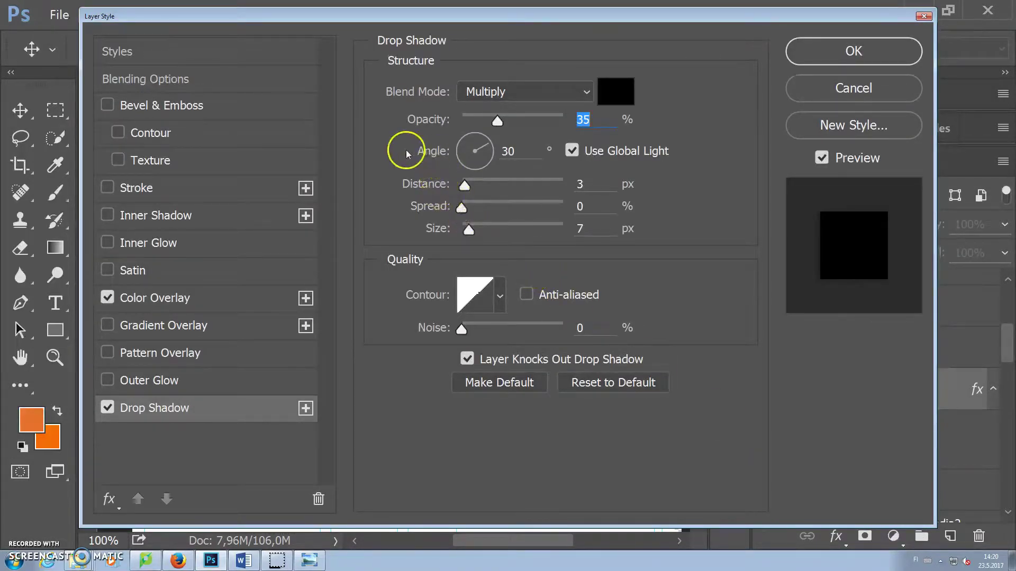
pyautogui.moveTo(498, 122)
pyautogui.mouseDown()
pyautogui.moveTo(541, 133)
pyautogui.moveTo(507, 131)
pyautogui.mouseUp()
pyautogui.moveTo(468, 186); pyautogui.dragTo(468, 236)
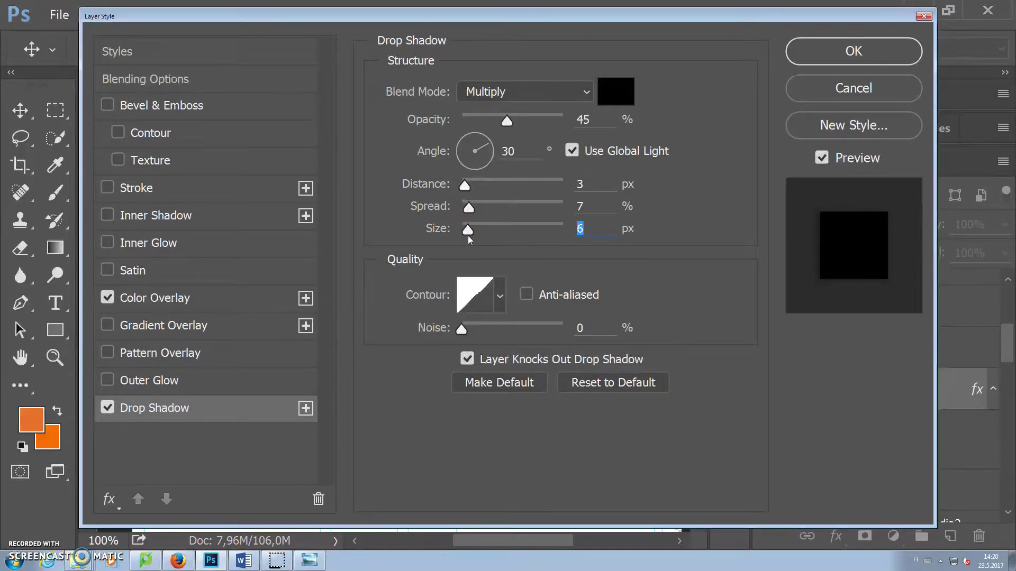
pyautogui.click(843, 55)
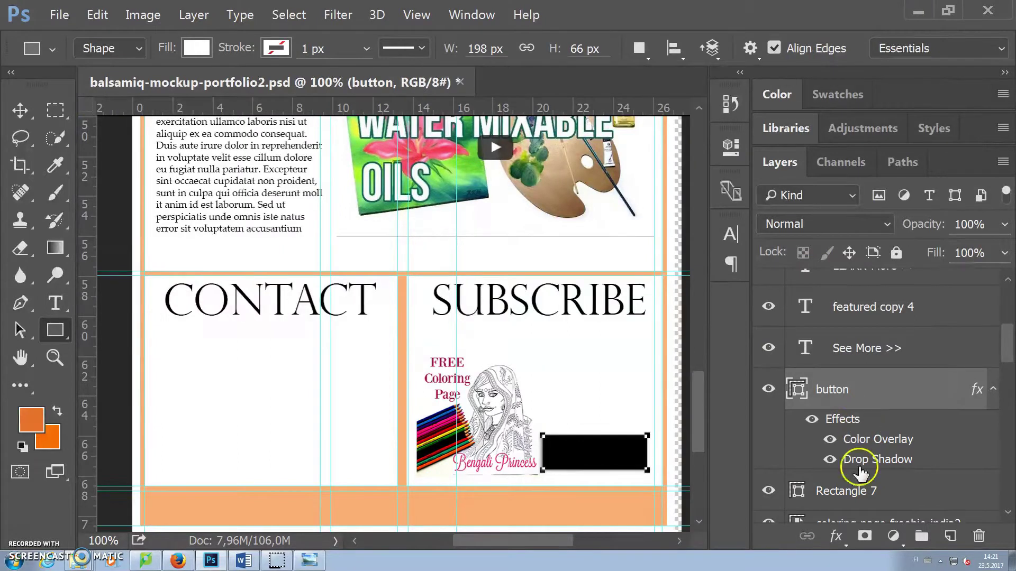
# Change the Color Overlay of the "button" layer to dark grey
pyautogui.click(837, 536)
pyautogui.click(868, 484)
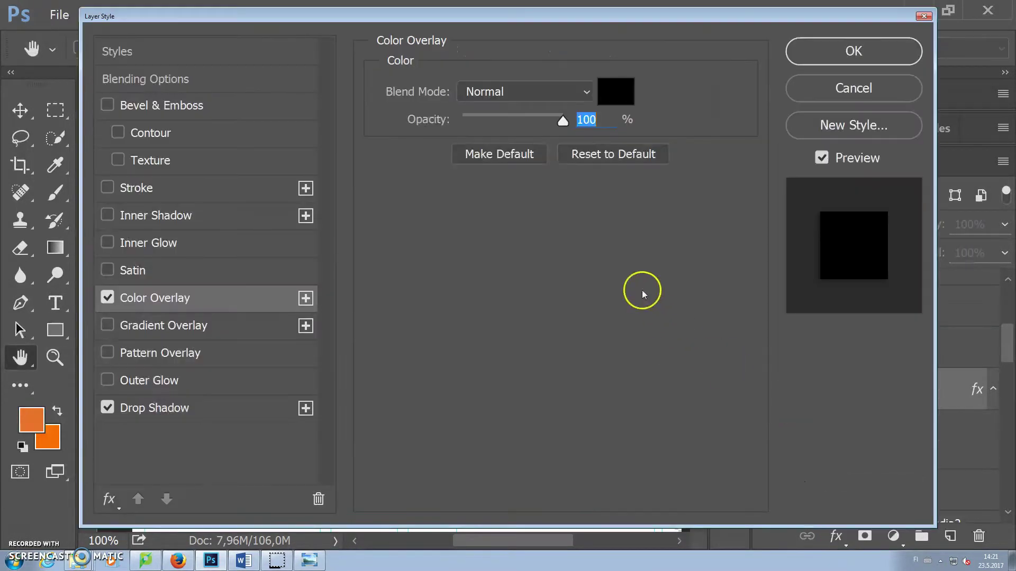
pyautogui.click(617, 90)
pyautogui.click(236, 324)
pyautogui.press('Return')
pyautogui.press('Return')
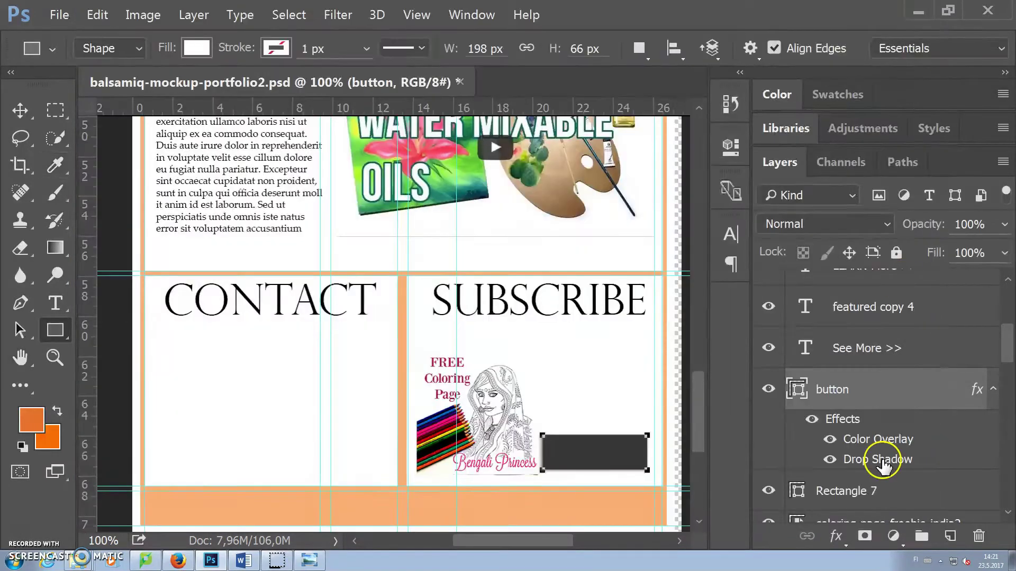
# Try a white Inner Glow at 16% opacity on the "button" layer, and hide that effect
pyautogui.click(864, 535)
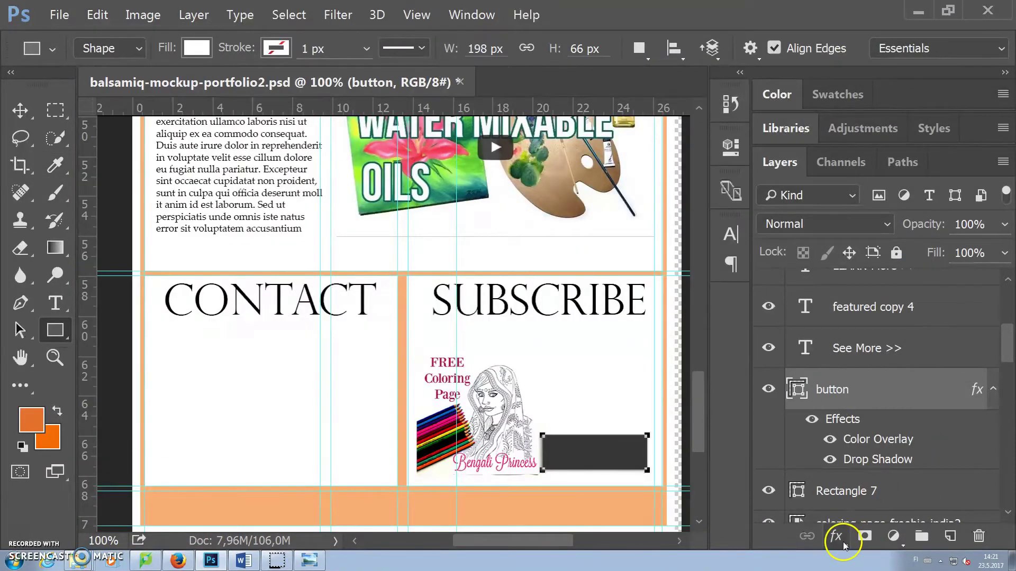
pyautogui.click(836, 536)
pyautogui.click(867, 473)
pyautogui.moveTo(537, 112); pyautogui.dragTo(477, 116)
pyautogui.moveTo(469, 302); pyautogui.dragTo(481, 306)
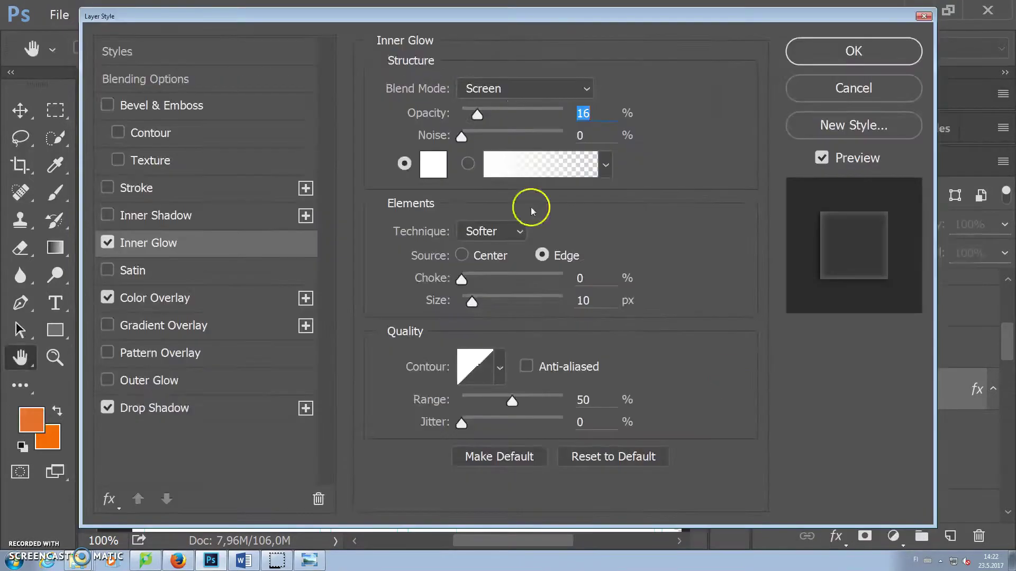
pyautogui.moveTo(471, 301); pyautogui.dragTo(474, 307)
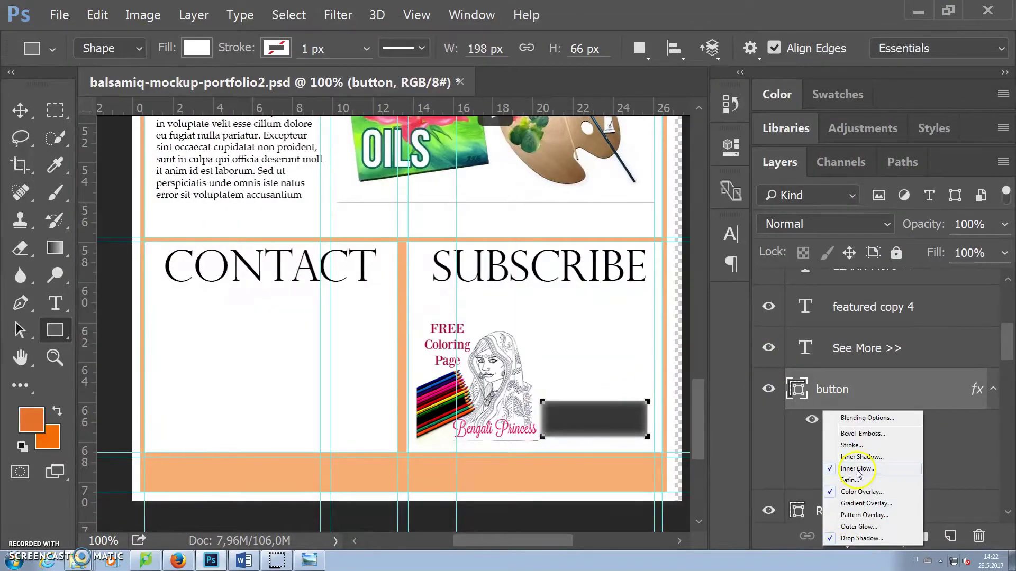
pyautogui.click(867, 473)
pyautogui.click(932, 24)
pyautogui.click(830, 439)
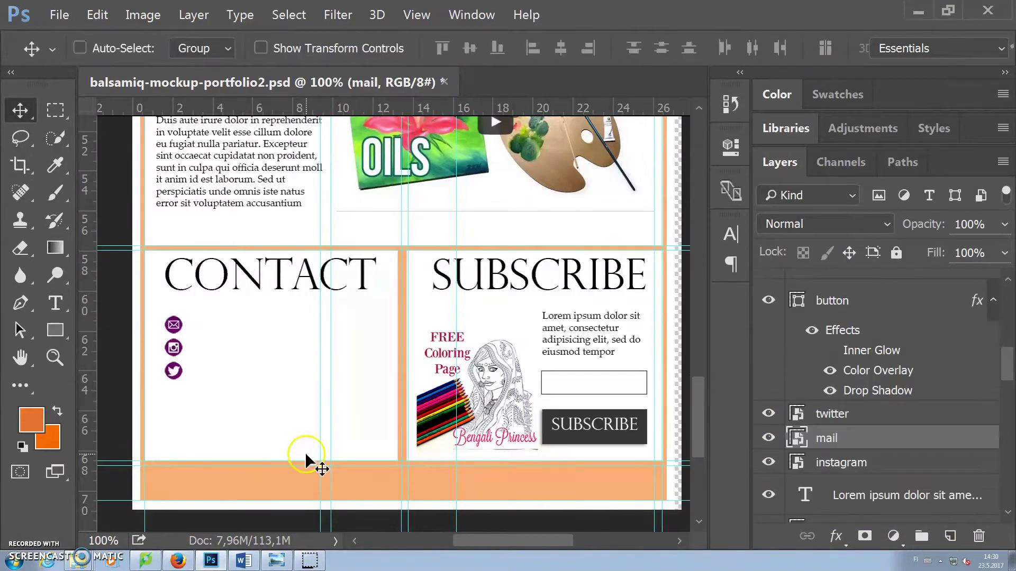
# Add the placeholder e-mail address in 14 pt Palatino Linotype and align its text box beside the mail icon under "CONTACT"
pyautogui.click(56, 303)
pyautogui.click(80, 300)
pyautogui.moveTo(182, 313); pyautogui.dragTo(331, 331)
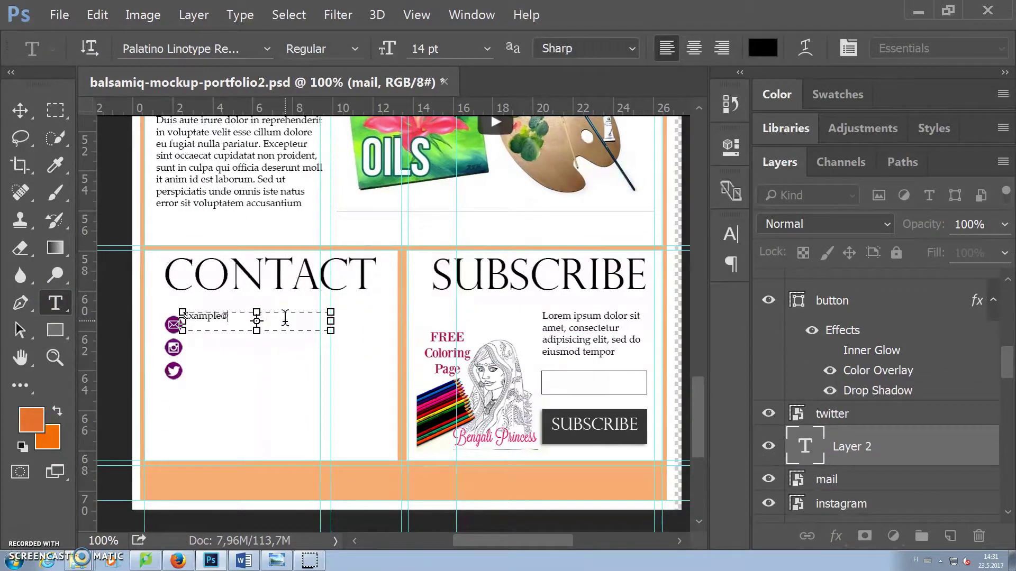
pyautogui.moveTo(332, 331)
pyautogui.mouseDown()
pyautogui.moveTo(336, 343)
pyautogui.moveTo(345, 321)
pyautogui.mouseUp()
pyautogui.moveTo(182, 331); pyautogui.dragTo(192, 332)
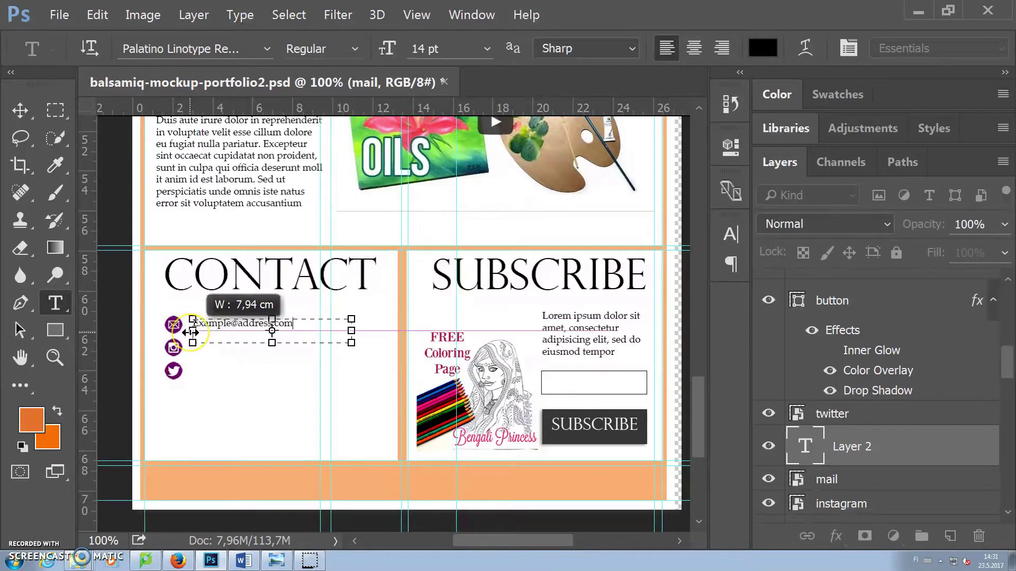
pyautogui.moveTo(350, 324); pyautogui.dragTo(351, 329)
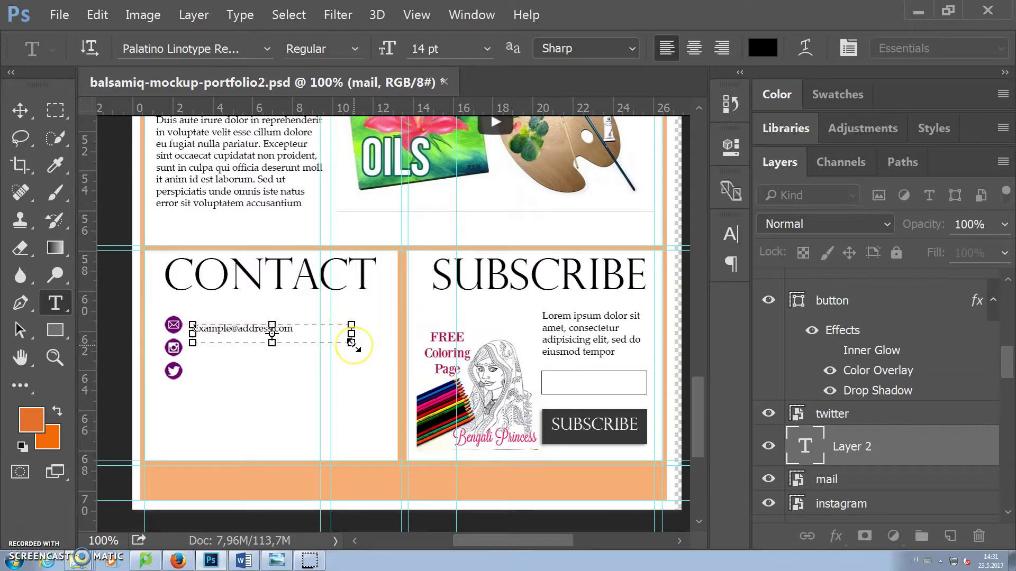
pyautogui.click(20, 110)
# Duplicate the e-mail text beside the Instagram icon and change the copy to "Instagram"
pyautogui.moveTo(242, 333); pyautogui.dragTo(190, 351)
pyautogui.rightClick(900, 447)
pyautogui.click(683, 153)
pyautogui.click(685, 161)
pyautogui.click(55, 303)
pyautogui.click(272, 351)
pyautogui.write('Instagram')
pyautogui.click(20, 109)
# Duplicate the "Instagram" text layer and move the copy beside the Twitter icon
pyautogui.rightClick(868, 446)
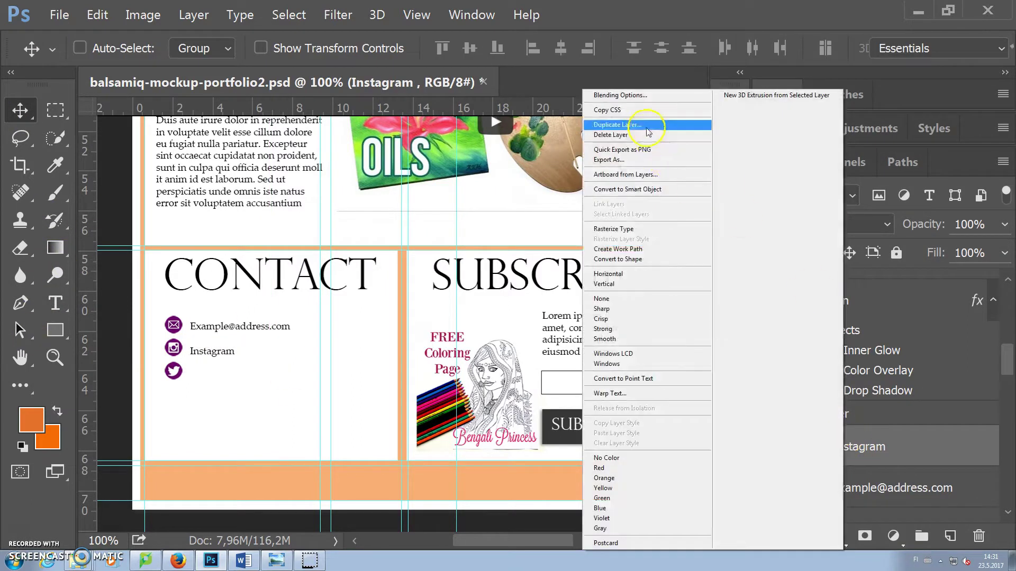
pyautogui.click(628, 124)
pyautogui.click(686, 161)
pyautogui.moveTo(228, 357); pyautogui.dragTo(227, 374)
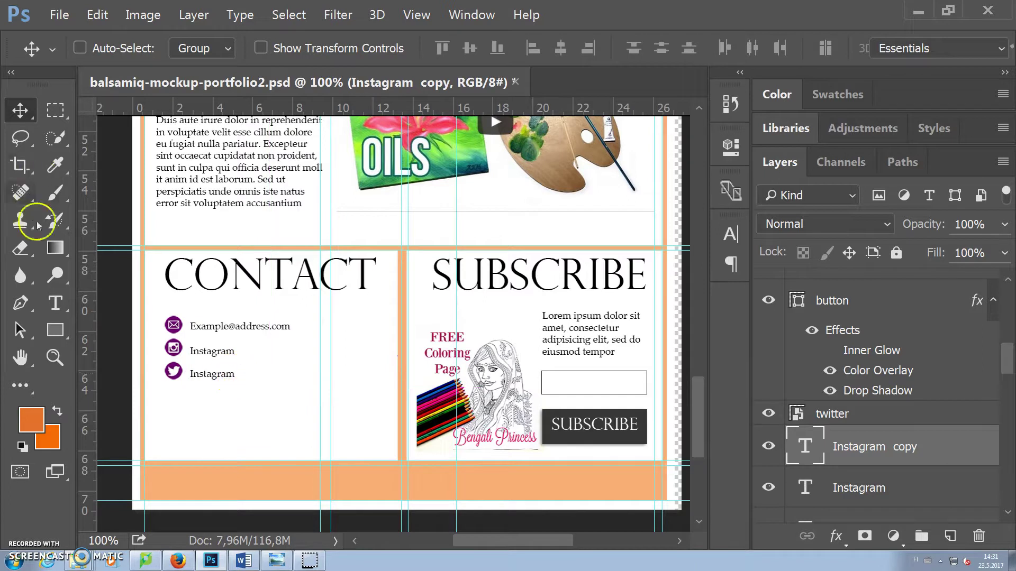
pyautogui.click(55, 302)
pyautogui.click(233, 390)
pyautogui.click(850, 410)
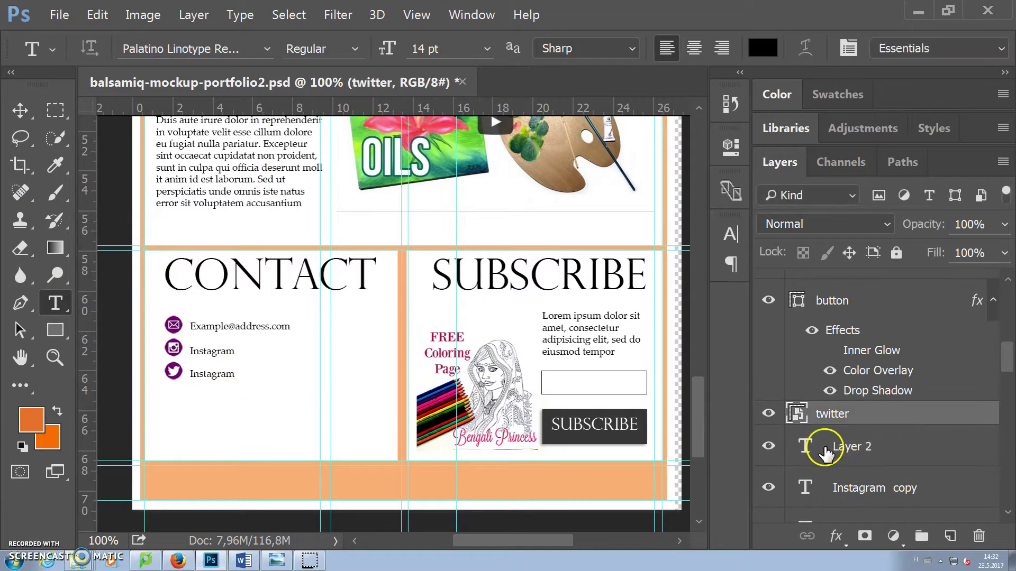
pyautogui.rightClick(839, 448)
pyautogui.click(972, 542)
pyautogui.click(978, 536)
pyautogui.click(465, 222)
pyautogui.click(844, 418)
pyautogui.click(228, 378)
pyautogui.click(841, 454)
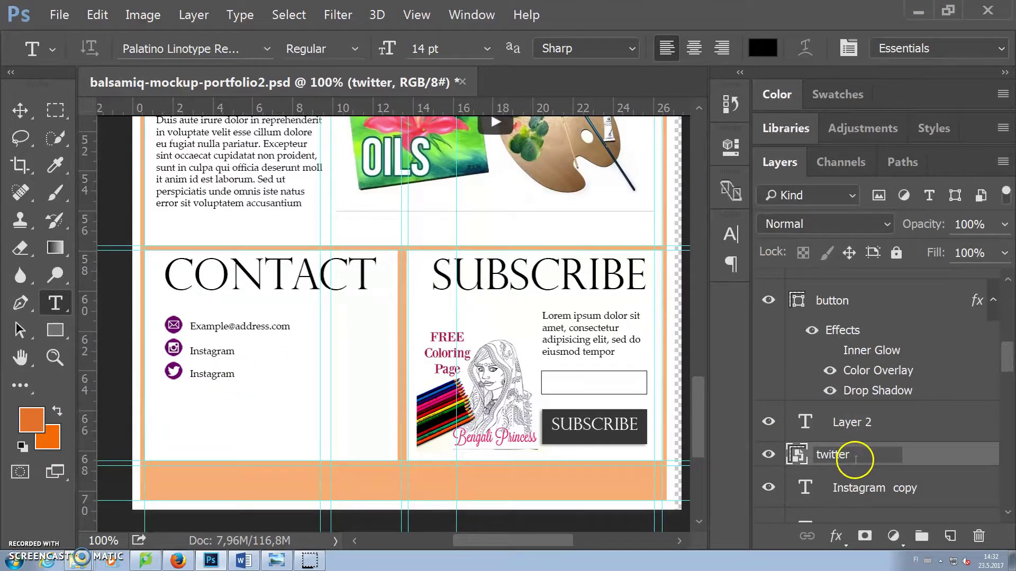
# Change the text beside the Twitter icon to "Twitter" and save the document
pyautogui.doubleClick(230, 374)
pyautogui.write('Twitter')
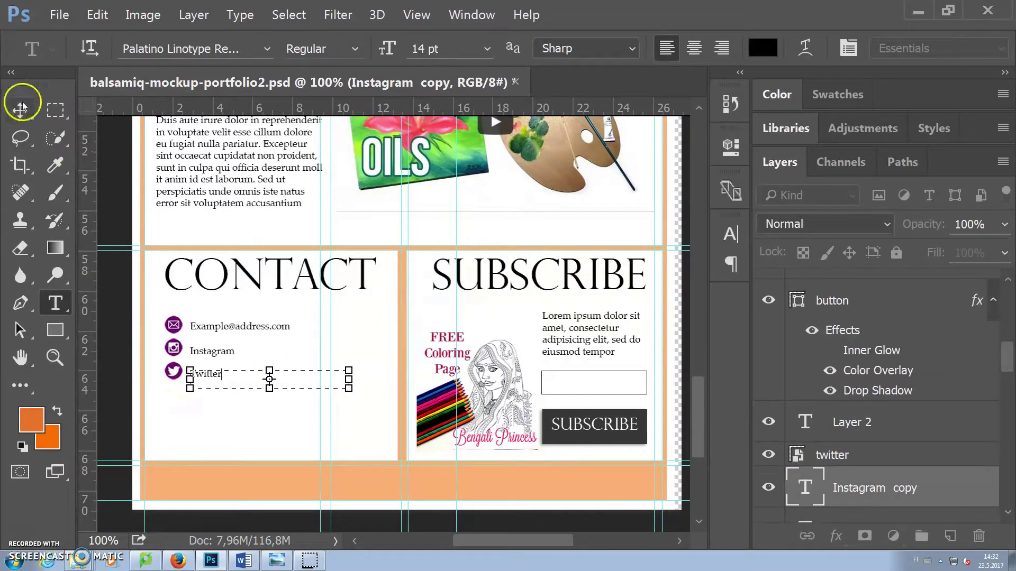
pyautogui.click(21, 108)
pyautogui.hotkey('ctrl', 's')
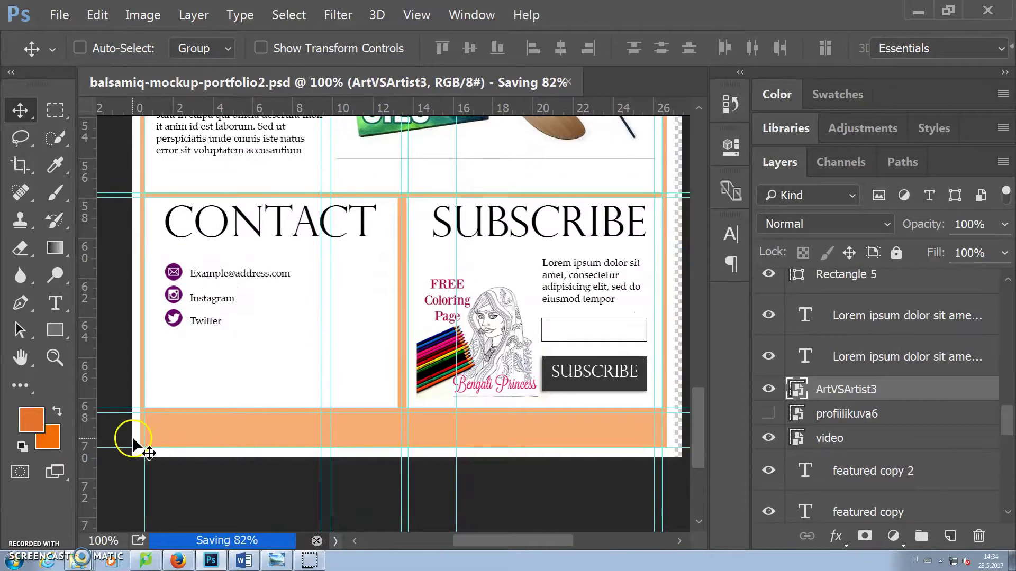
# Add a horizontal guide near the orange band's lower edge and draw a white rectangle about 979 × 58 px across the band
pyautogui.moveTo(374, 495); pyautogui.dragTo(429, 443)
pyautogui.click(57, 332)
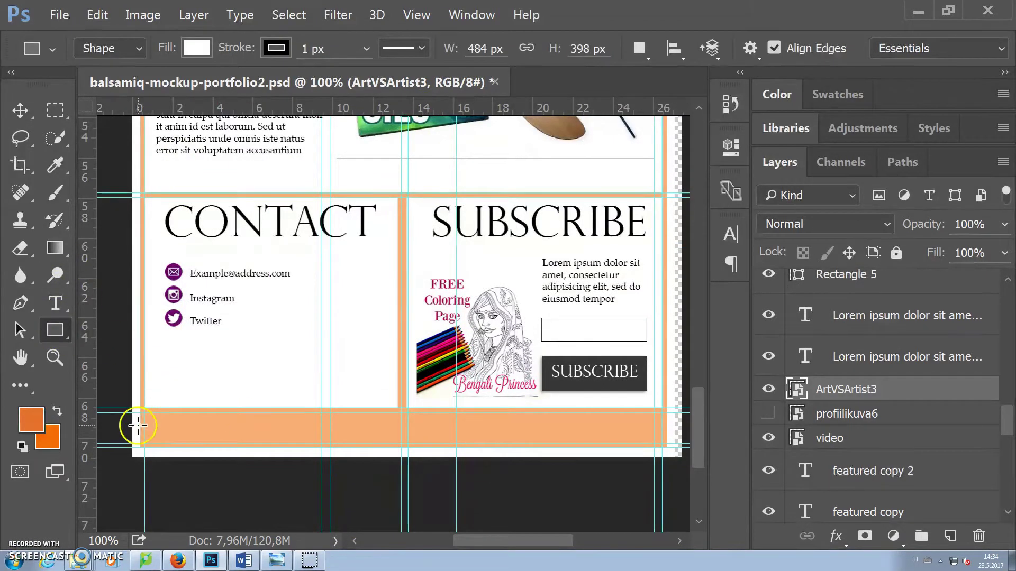
pyautogui.moveTo(145, 412); pyautogui.dragTo(664, 444)
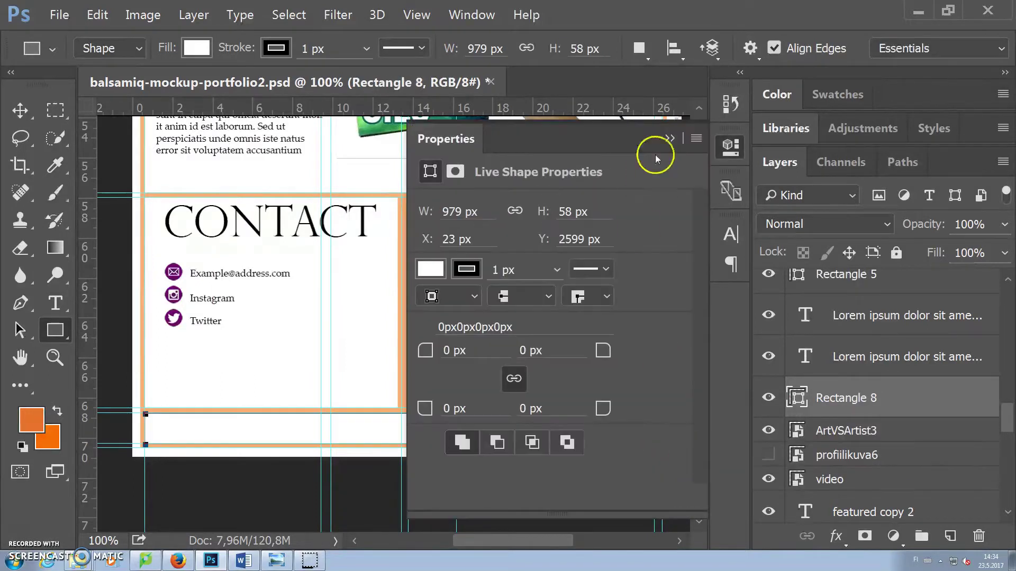
# Add a 14 pt Palatino Linotype text layer reading "Copyright @" in the white footer rectangle
pyautogui.scroll(2, 503, 460)
pyautogui.click(55, 303)
pyautogui.moveTo(351, 460); pyautogui.dragTo(360, 461)
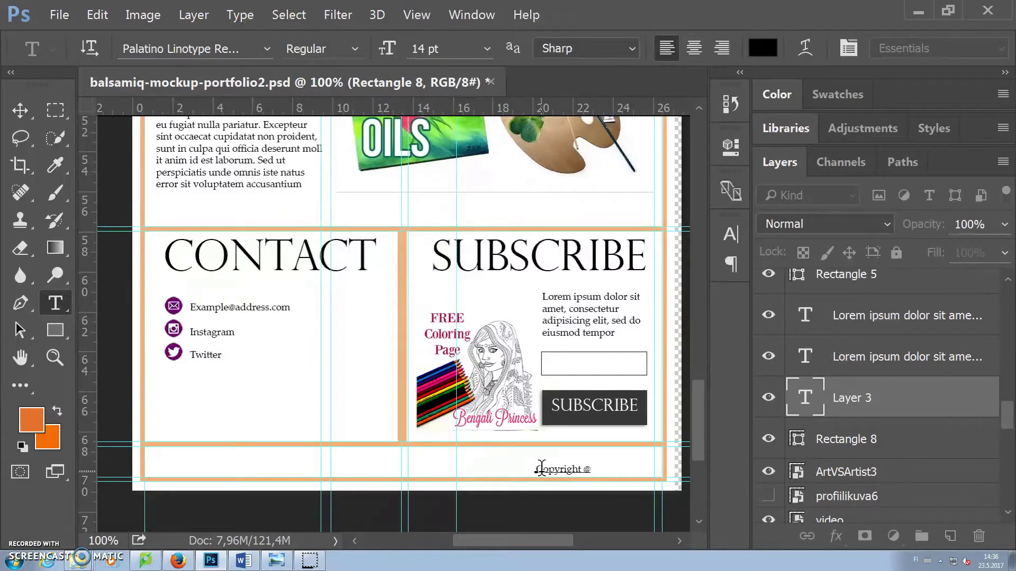
# Switch underlining on and back off for the whole copyright text
pyautogui.hotkey('ctrl', 'a')
pyautogui.click(849, 48)
pyautogui.click(652, 404)
pyautogui.click(670, 226)
pyautogui.click(848, 47)
pyautogui.click(650, 406)
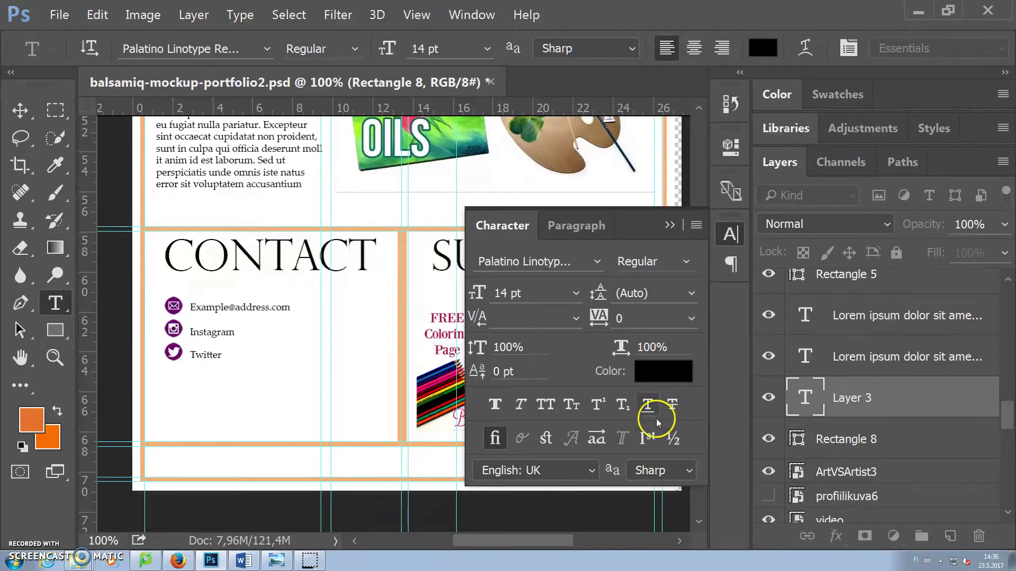
pyautogui.click(671, 226)
# Extend the footer text to "Copyright @ Ivy Lily Creative" and center it in the footer, hiding the white rectangle while positioning and showing it again
pyautogui.click(594, 467)
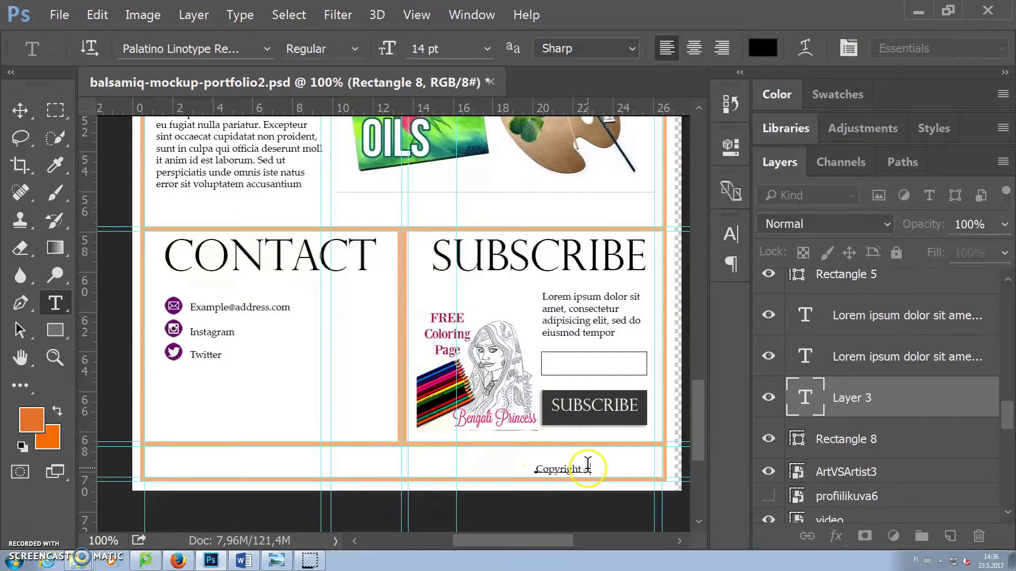
pyautogui.click(768, 439)
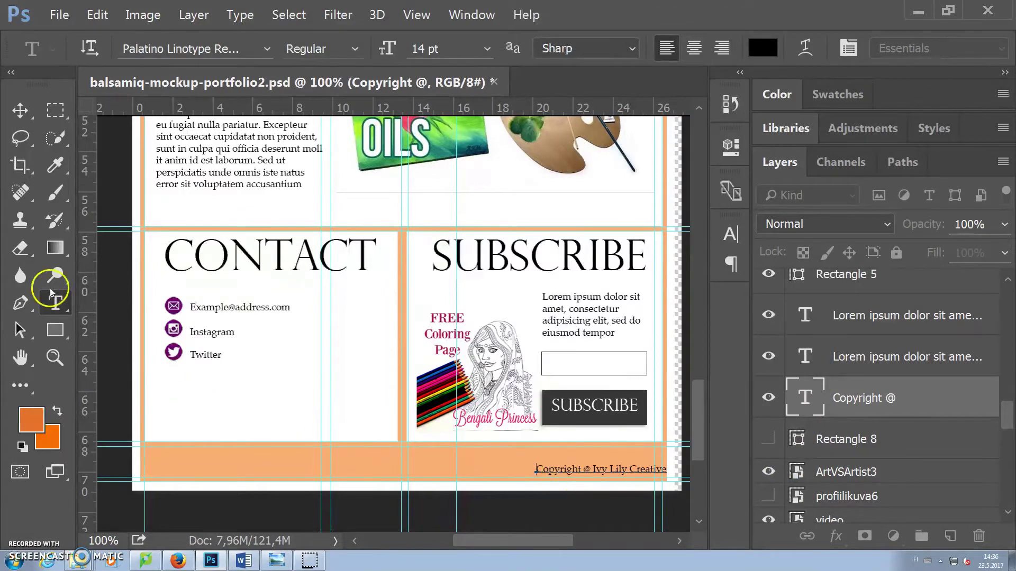
pyautogui.click(20, 111)
pyautogui.moveTo(565, 471); pyautogui.dragTo(448, 469)
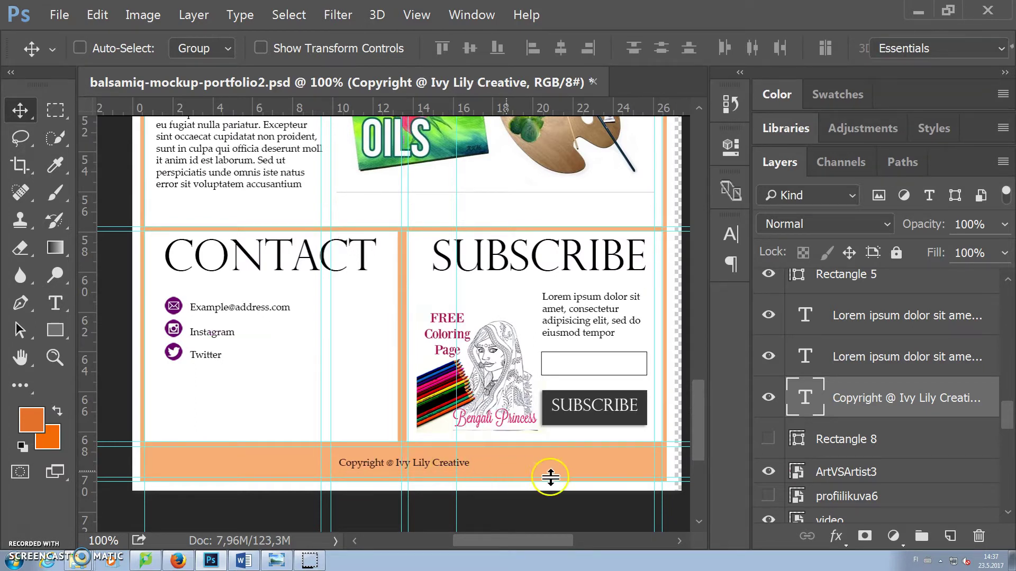
pyautogui.click(768, 438)
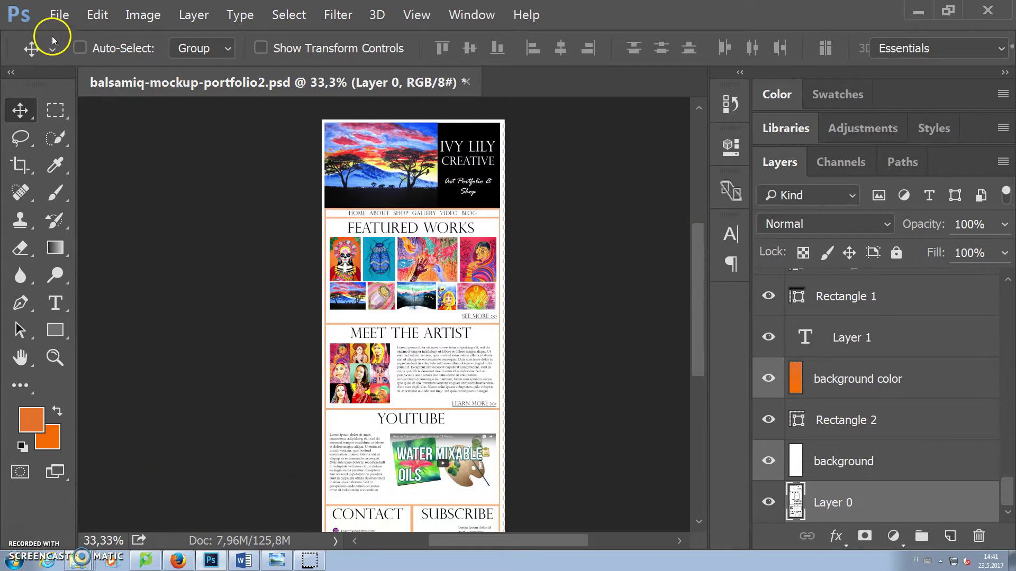
# Export the design with Save for Web as a PNG-8 image named balsamiq-mockup-portfolio2 in My Documents
pyautogui.click(58, 15)
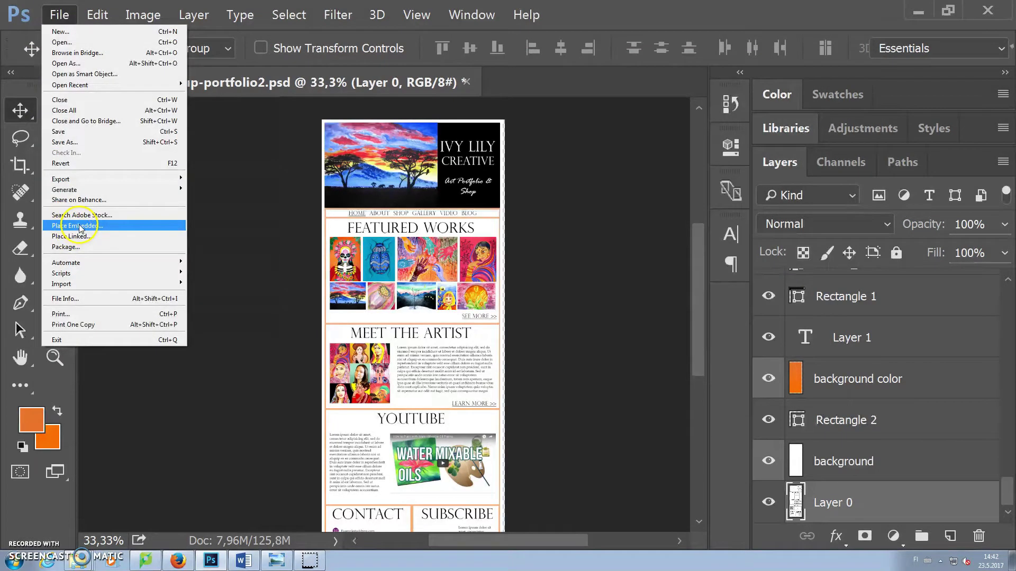
pyautogui.moveTo(127, 179)
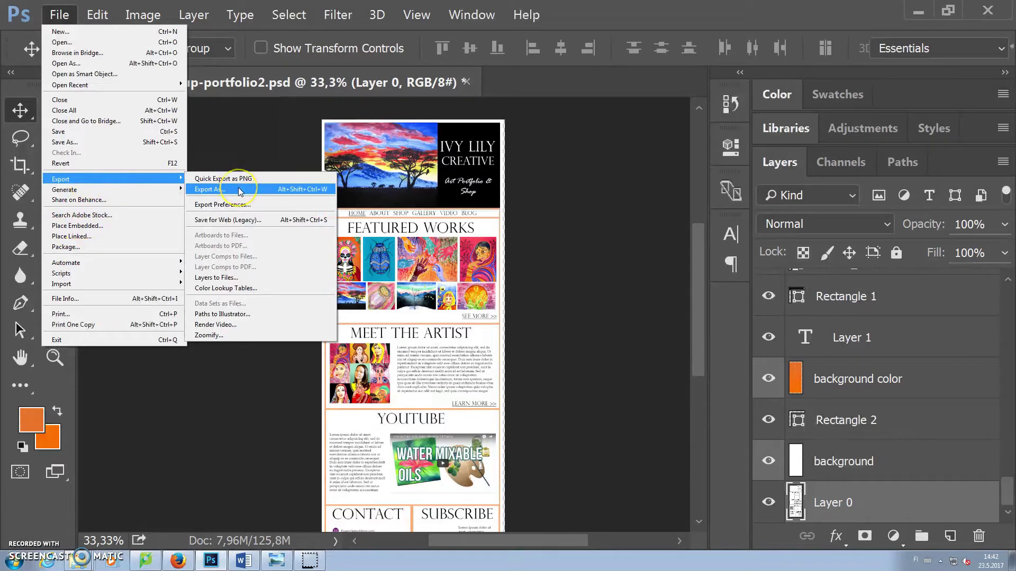
pyautogui.click(238, 219)
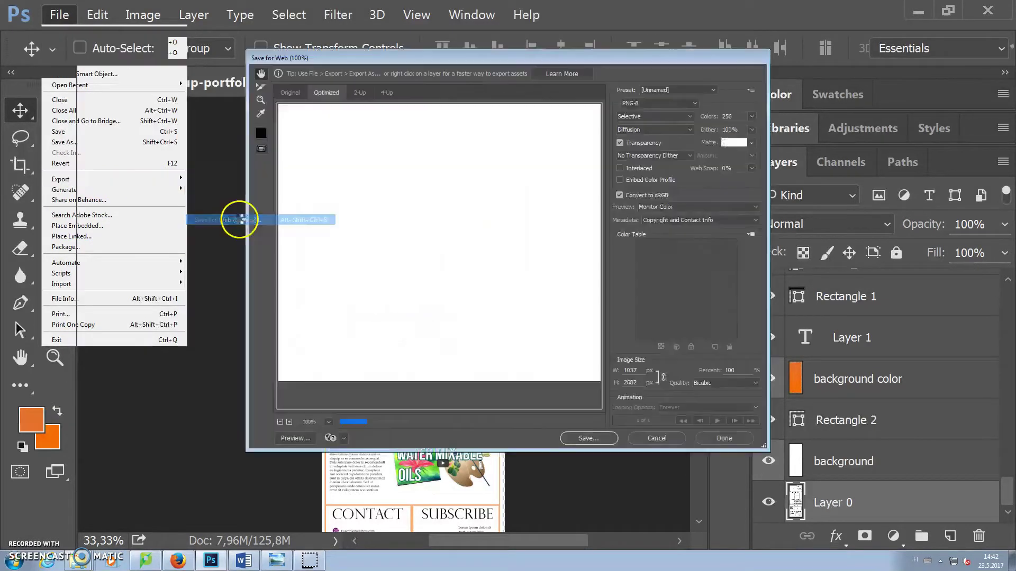
pyautogui.click(690, 106)
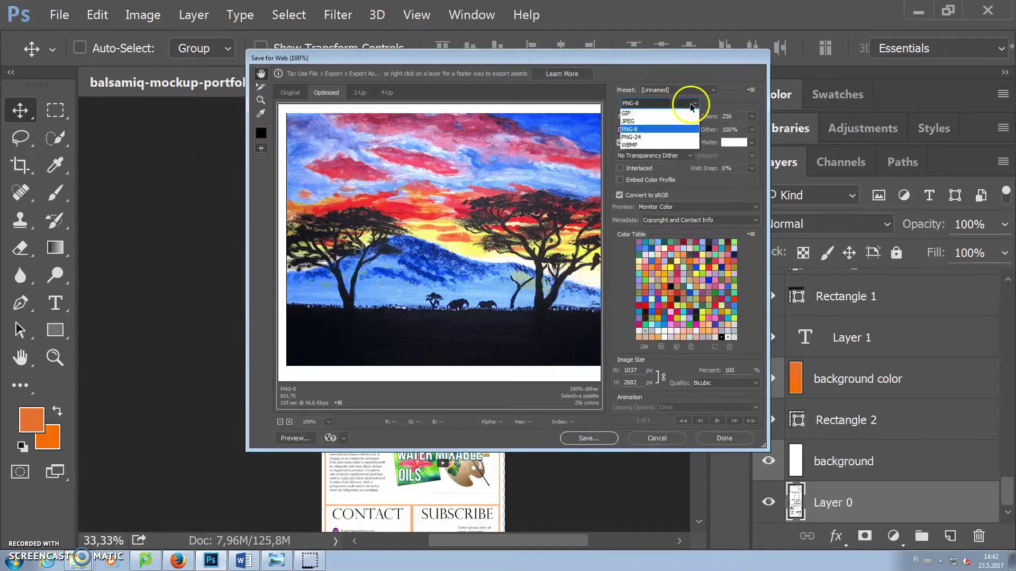
pyautogui.click(671, 130)
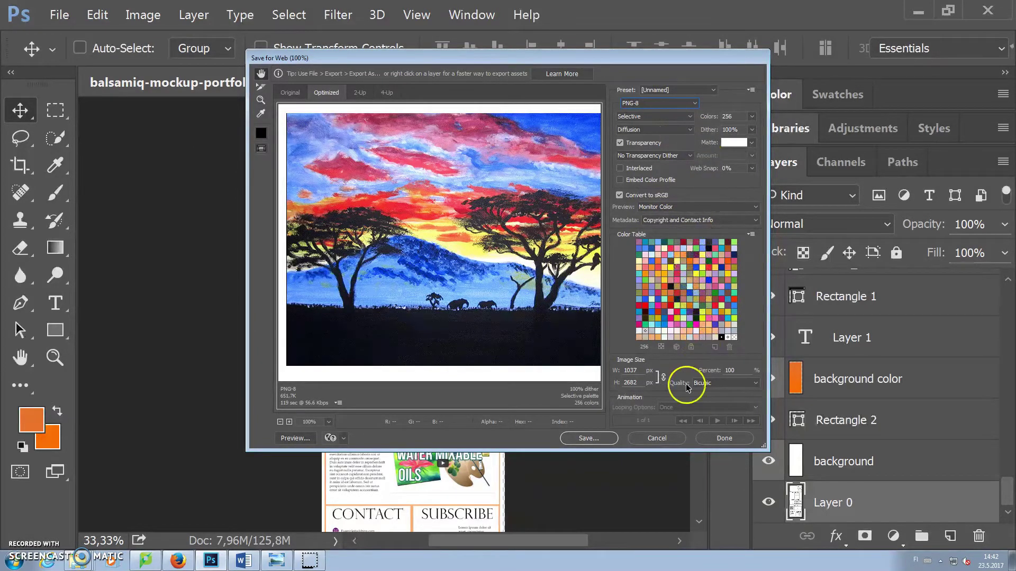
pyautogui.click(581, 439)
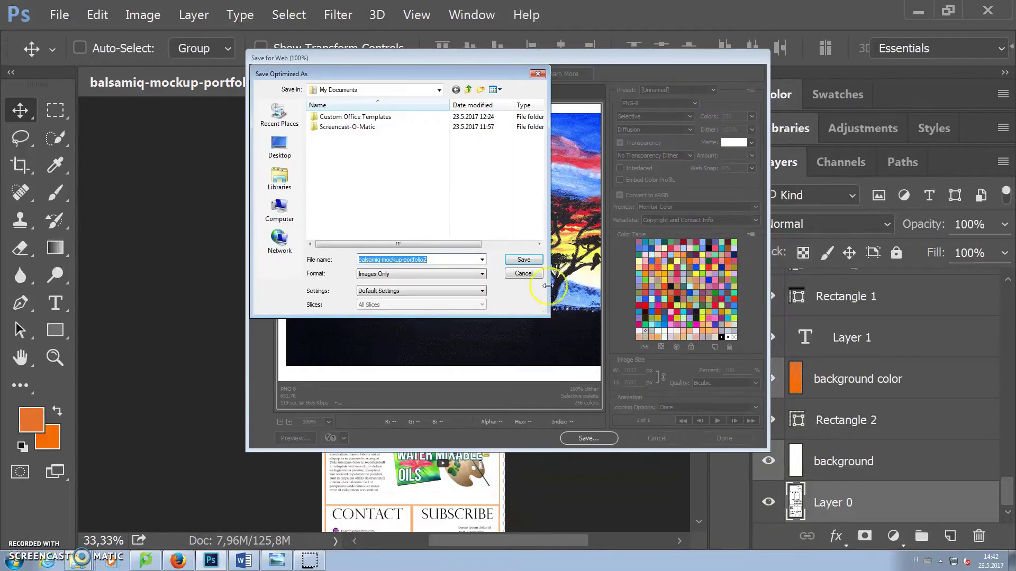
pyautogui.click(520, 260)
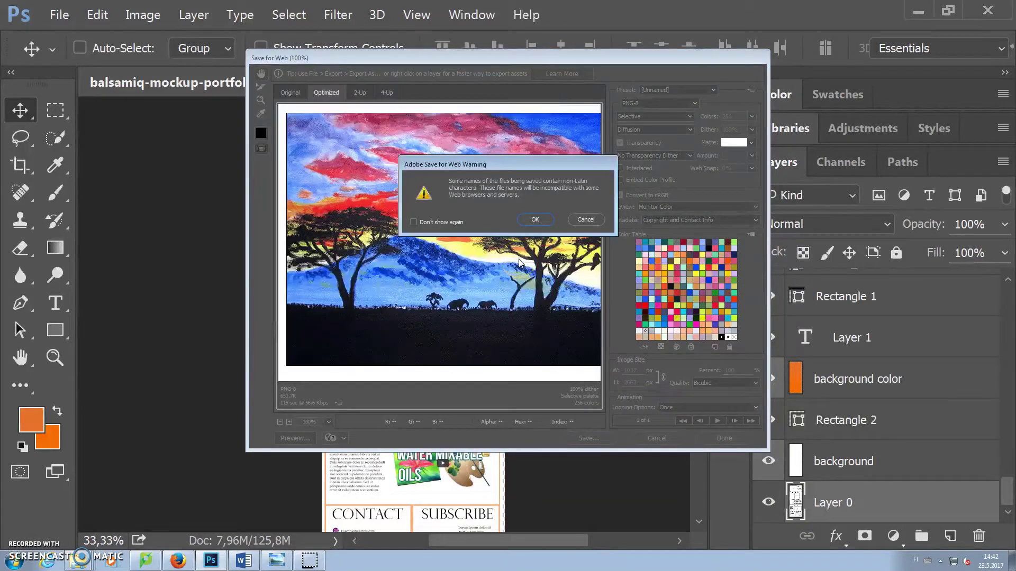
pyautogui.click(542, 219)
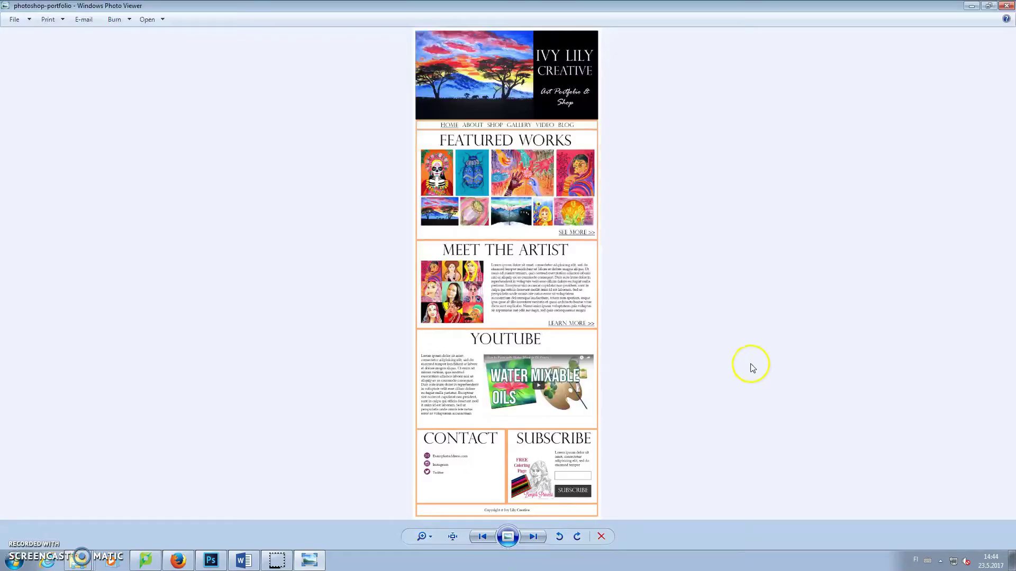
# Examine the exported photoshop-portfolio image at enlarged size in Windows Photo Viewer, from the banner down to the artist section
pyautogui.scroll(5, 748, 363)
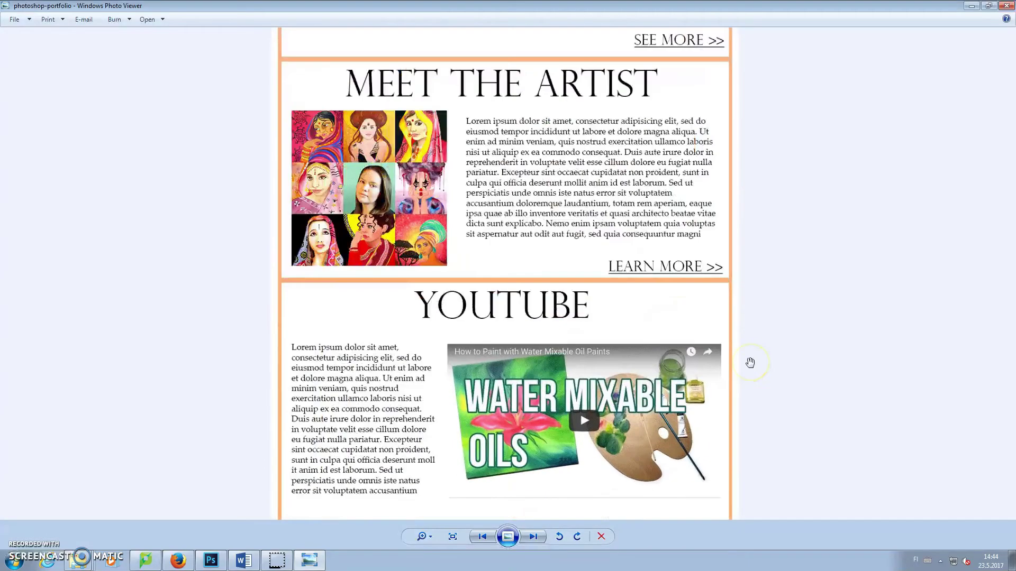
pyautogui.scroll(10, 802, 248)
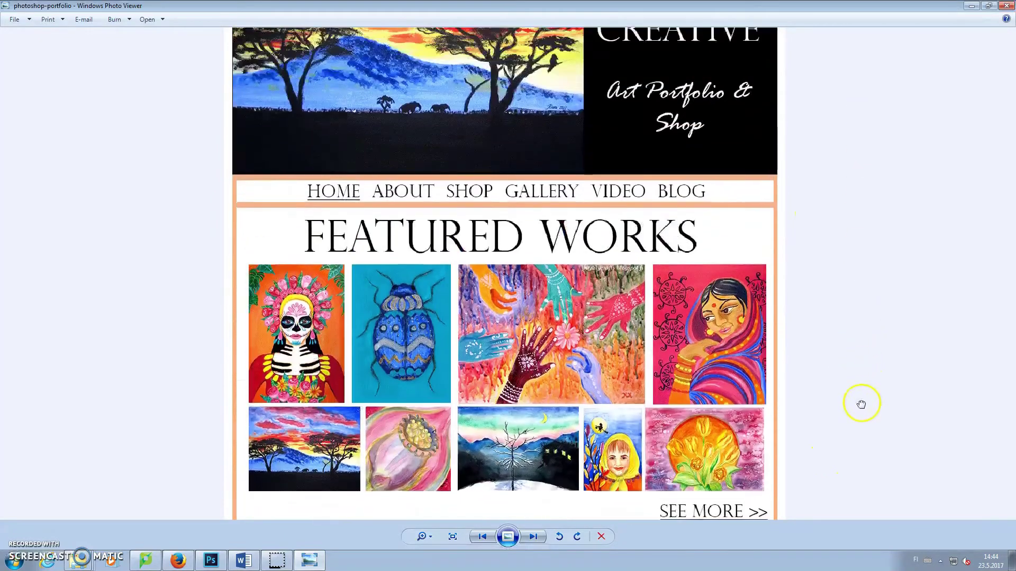
pyautogui.moveTo(861, 404); pyautogui.dragTo(841, 340)
pyautogui.moveTo(854, 481); pyautogui.dragTo(855, 334)
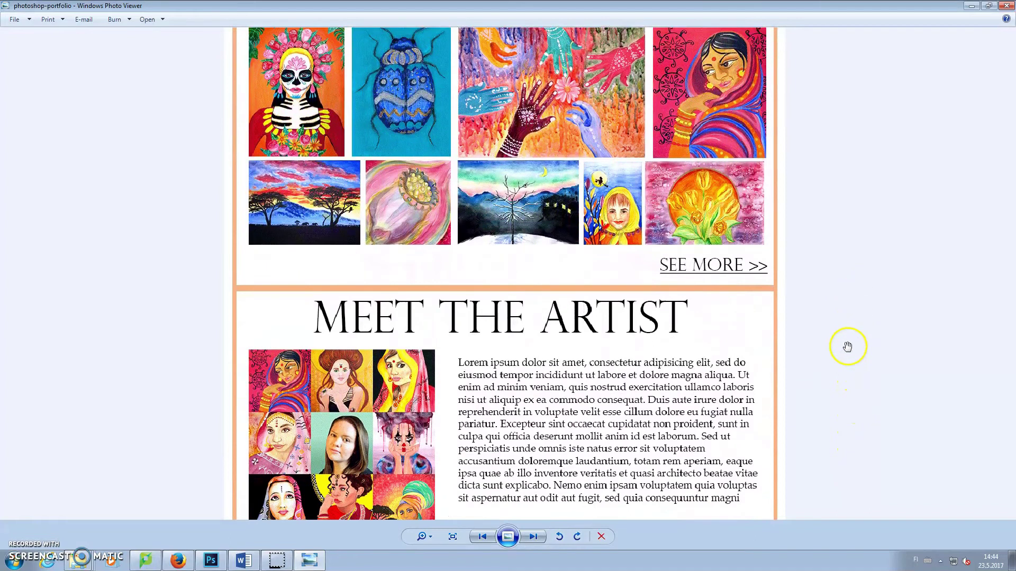